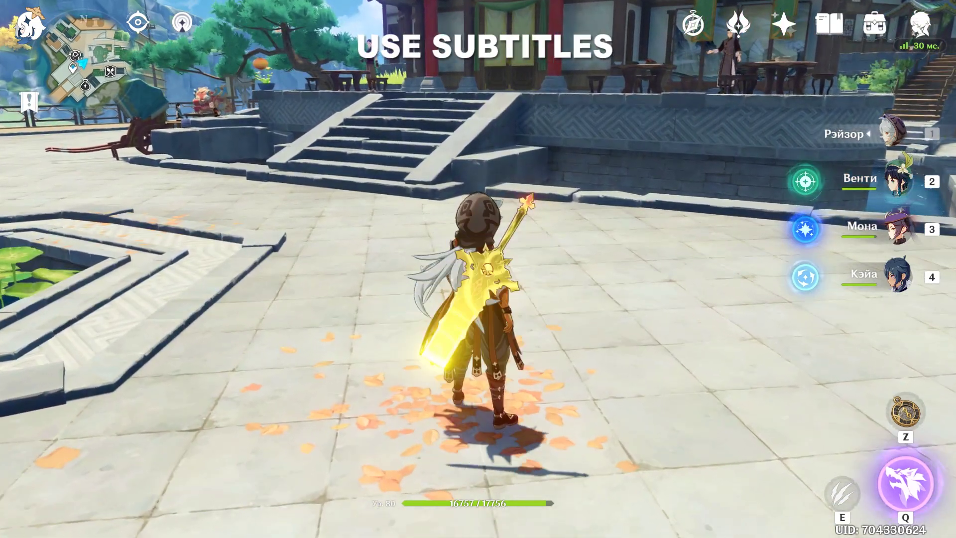
left_click(478, 269)
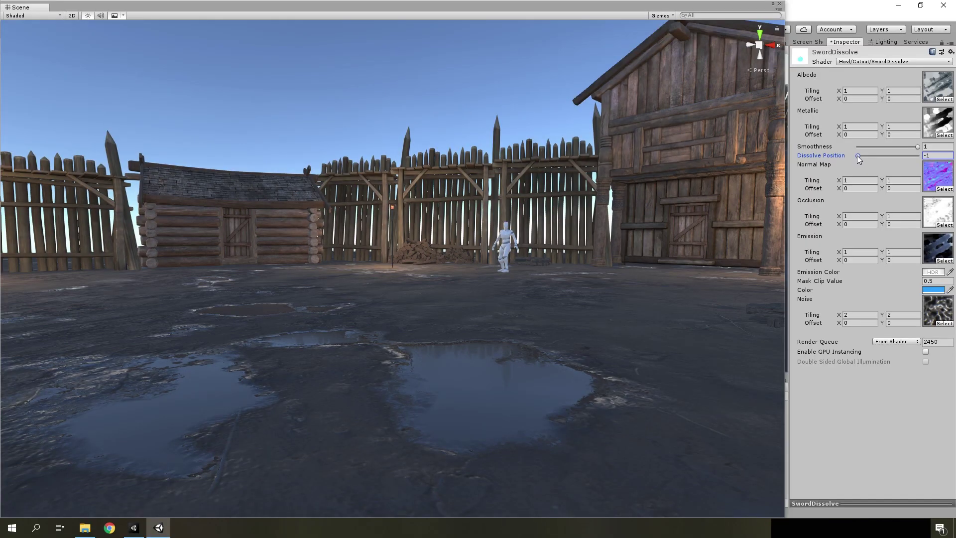
- Raise the Dissolve Position slider so the sword appears in the preview
mouse_move(858, 155)
left_mouse_down()
mouse_move(935, 164)
mouse_move(848, 175)
mouse_move(929, 167)
left_mouse_up()
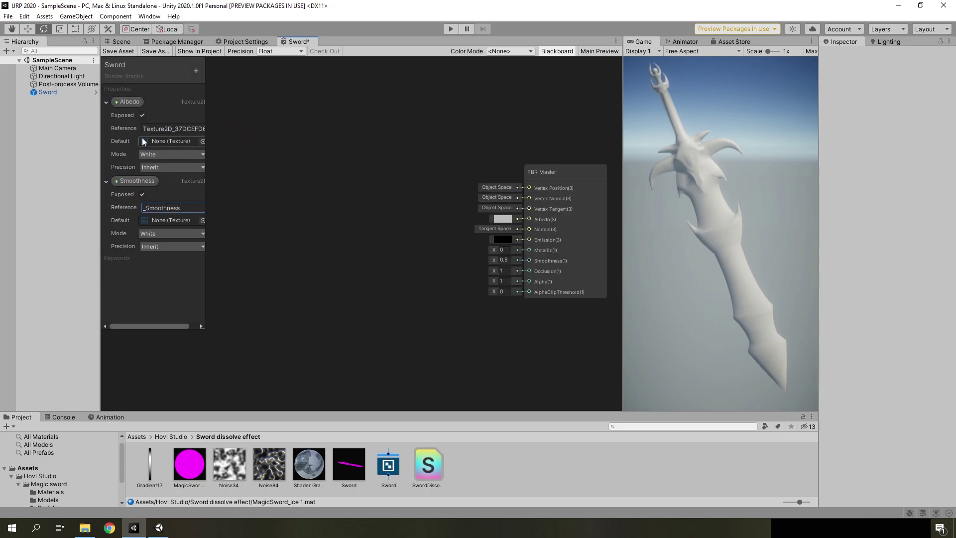
- Add a Texture2D property named Normal Map
left_click(106, 181)
left_click(106, 102)
left_click(195, 71)
left_click(237, 135)
type("Normal Map")
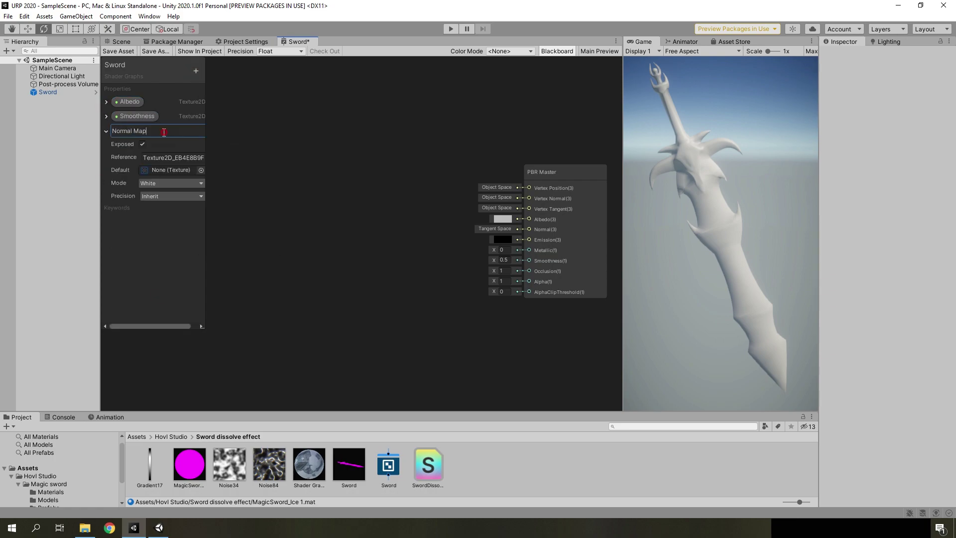
left_click(171, 183)
left_click(154, 233)
- Add Occlusion and Emission Texture2D properties
left_click(106, 131)
left_click(195, 71)
left_click(214, 122)
type("O")
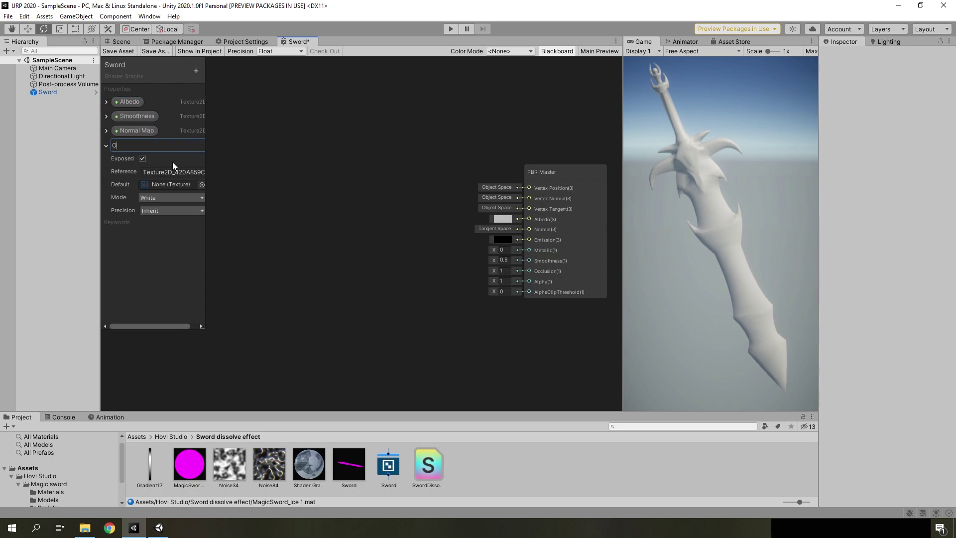
type("cclusion")
left_click(107, 145)
left_click(195, 71)
left_click(214, 122)
type("Emission_Emission")
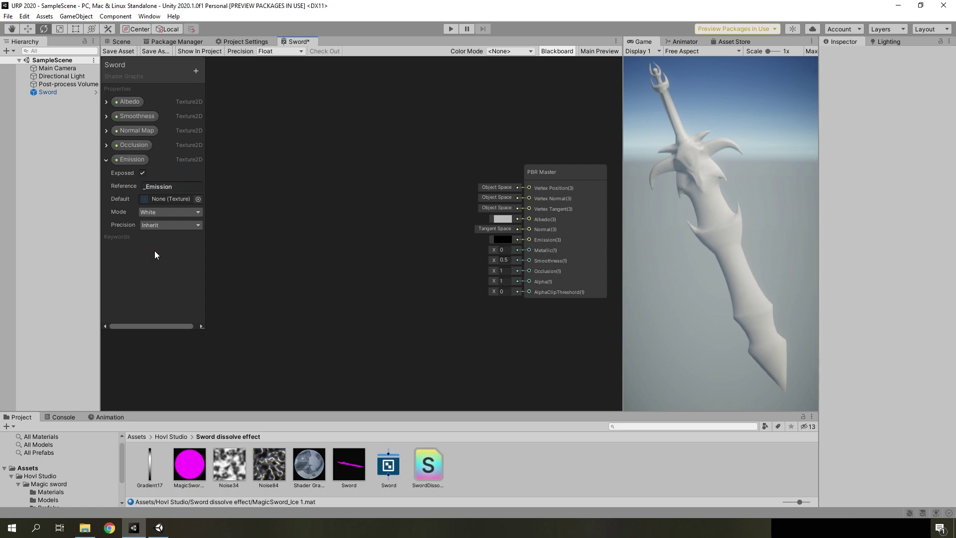
left_click(170, 212)
- Add a Metallic texture and replace the Smoothness texture with a Vector1 Smoothness property
left_click(160, 233)
left_click(196, 71)
left_click(209, 73)
left_click(106, 160)
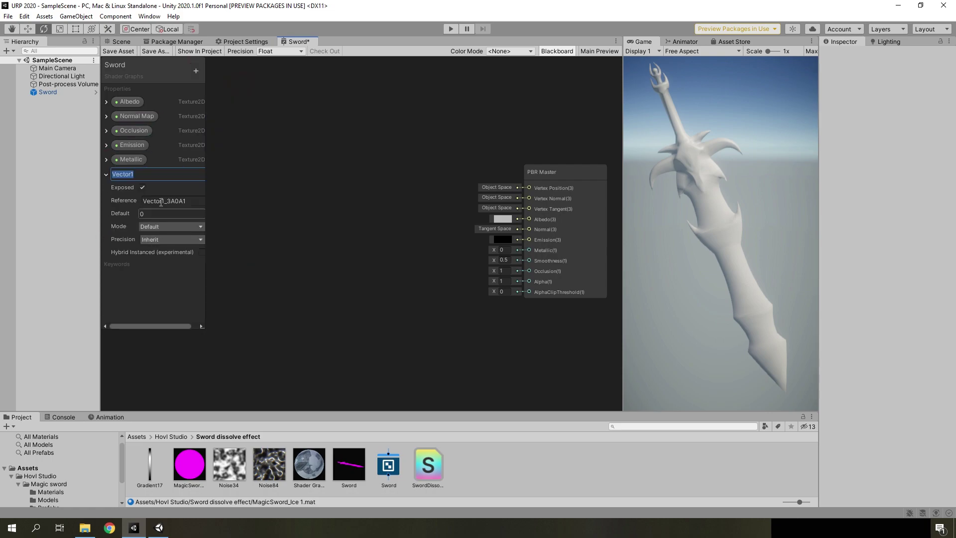
left_click(171, 226)
left_click(177, 249)
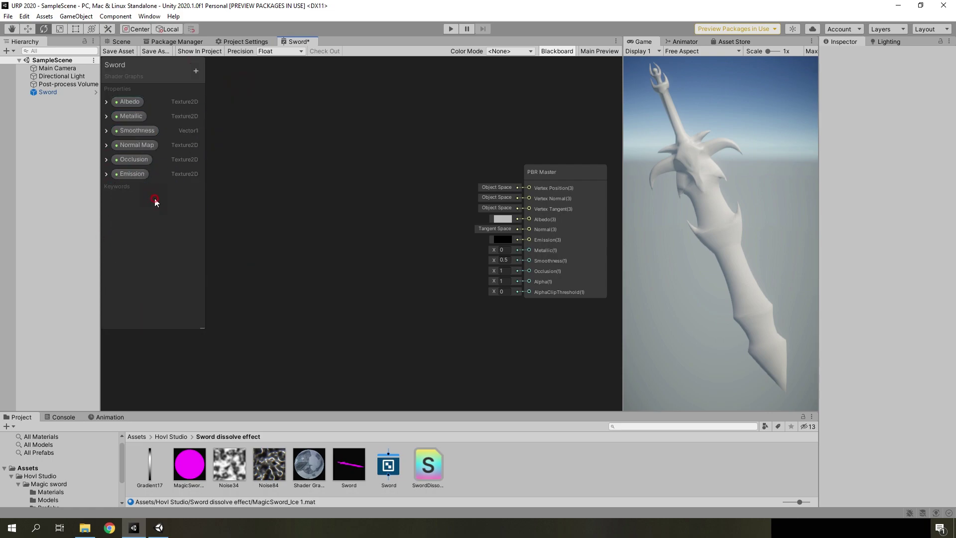
- Create two Sample Texture 2D nodes in the graph
key("space")
type("sample t")
left_click(373, 346)
key("space")
left_click(375, 261)
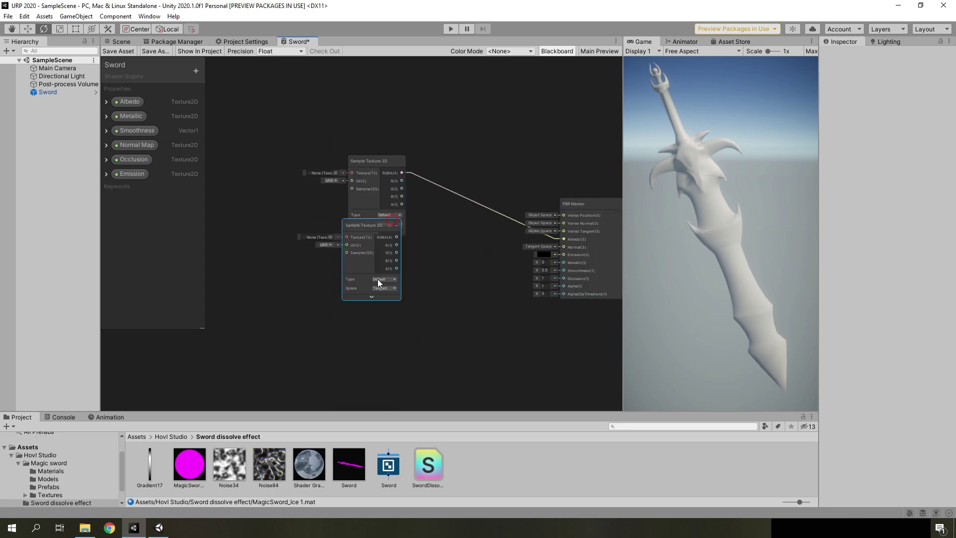
- Add a Multiply node fed by Smoothness and wire Albedo, Emission and Normal Map into samplers
key("space")
left_click_drag(393, 275, 456, 225)
left_click_drag(129, 102, 337, 111)
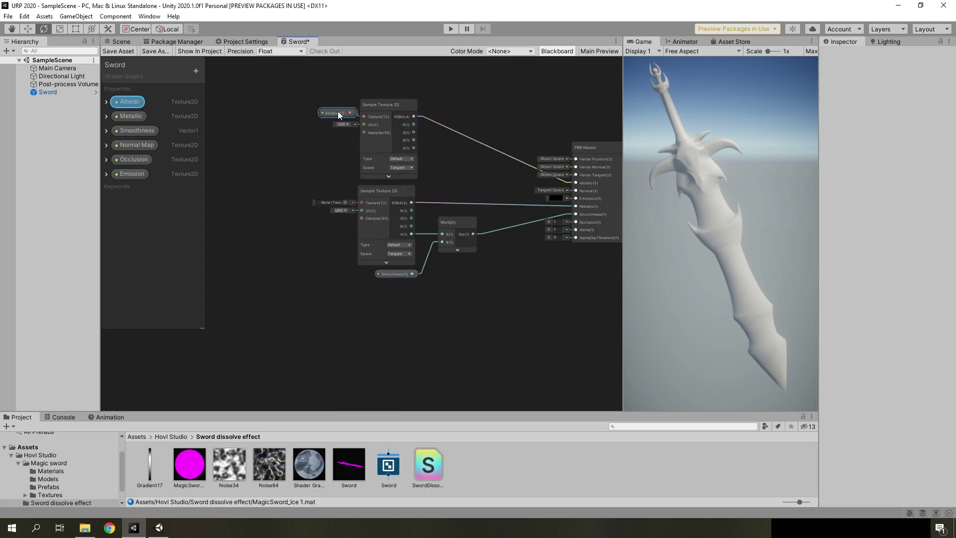
left_click_drag(132, 174, 347, 109)
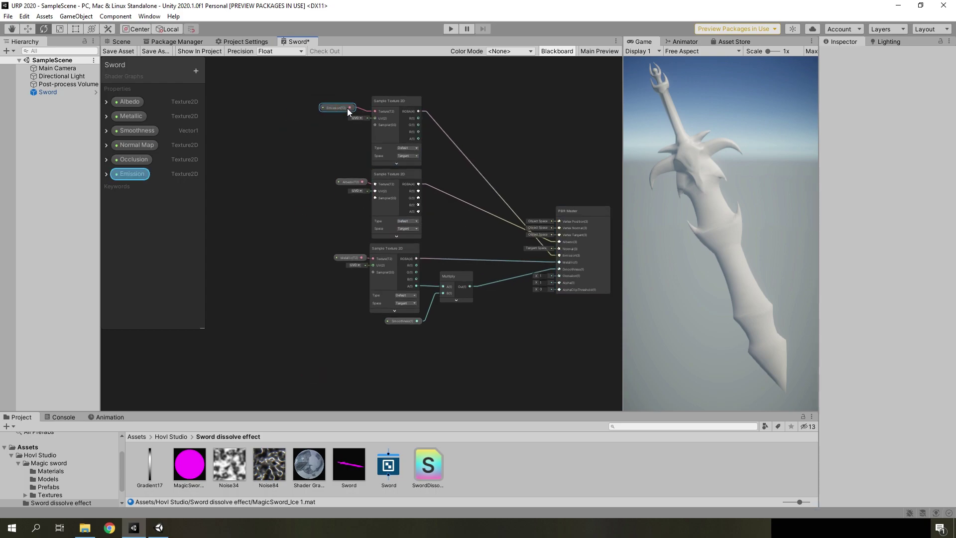
left_click_drag(136, 145, 351, 292)
- Set the Normal Map sampler Type to Normal, place Occlusion, and set the Color property's default
scroll(351, 292, "up", 5)
left_click(386, 332)
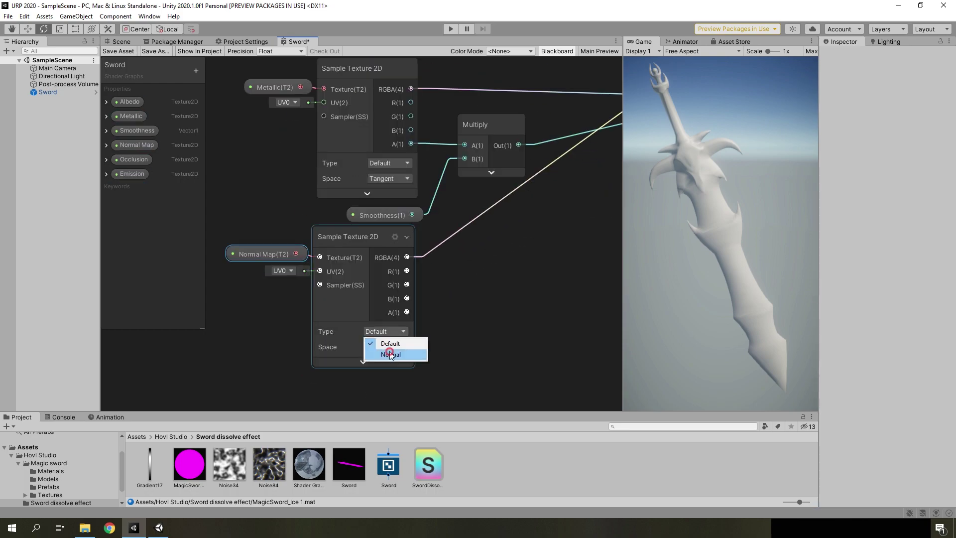
left_click(391, 355)
scroll(391, 355, "down", 3)
left_click_drag(133, 160, 294, 360)
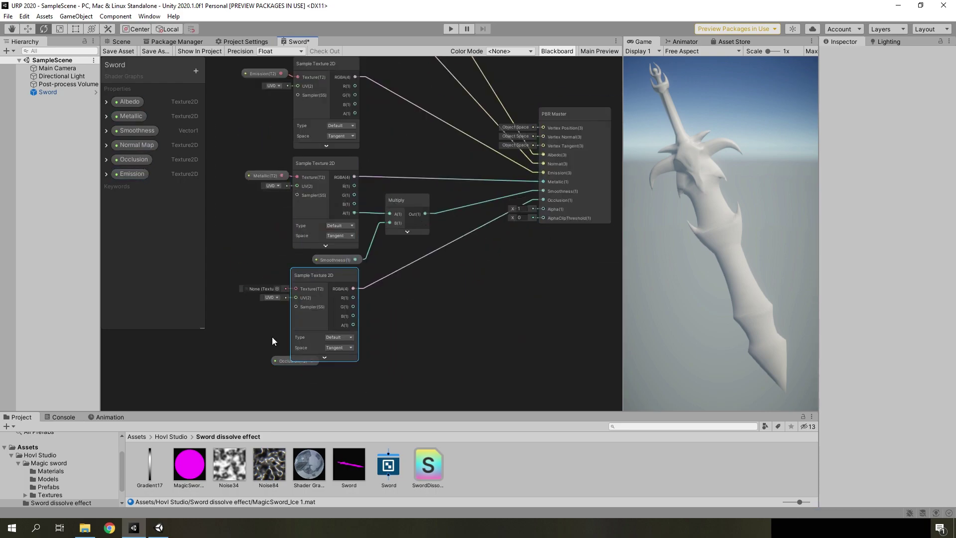
left_click(151, 227)
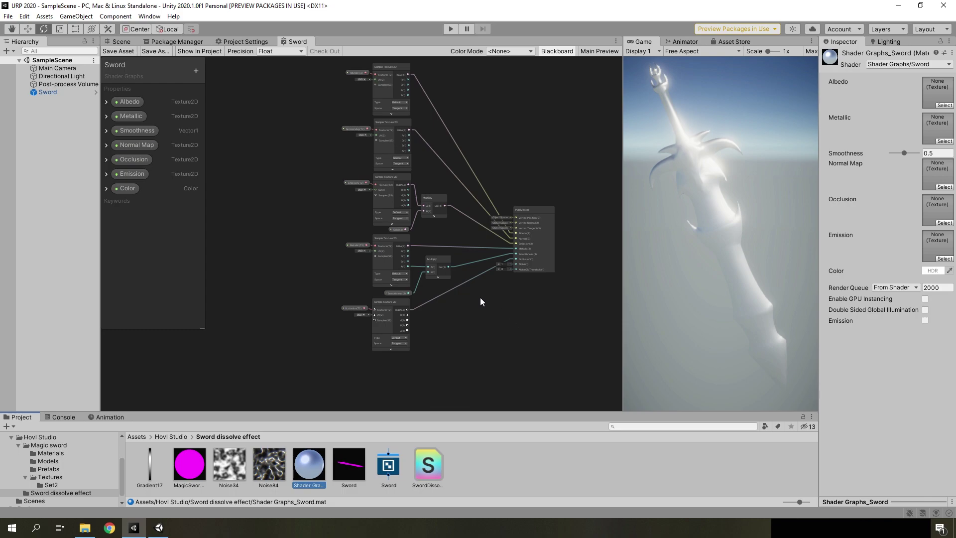
- Assign the Set2 magic sword textures to Occlusion, Albedo, Metallic, Normal Map and Emission slots
left_click(65, 475)
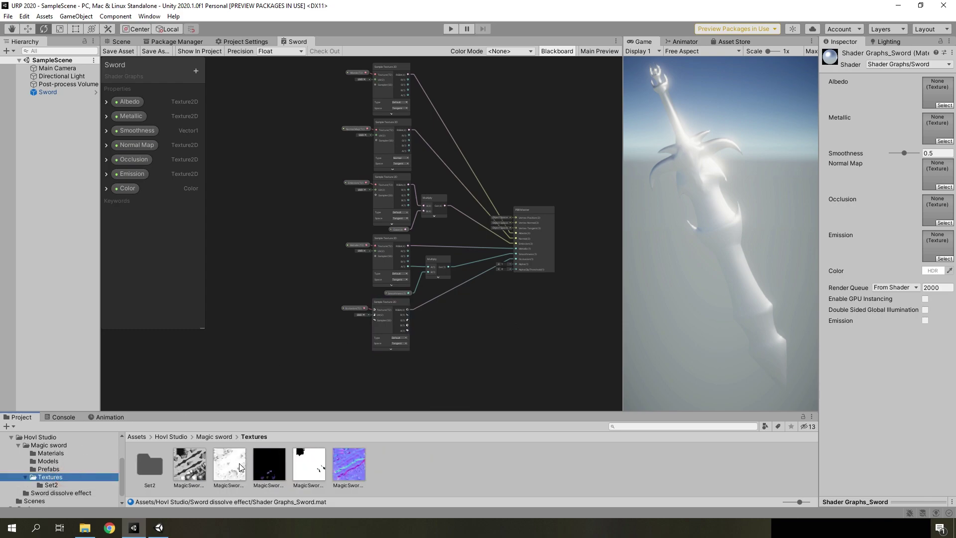
left_click_drag(240, 467, 938, 209)
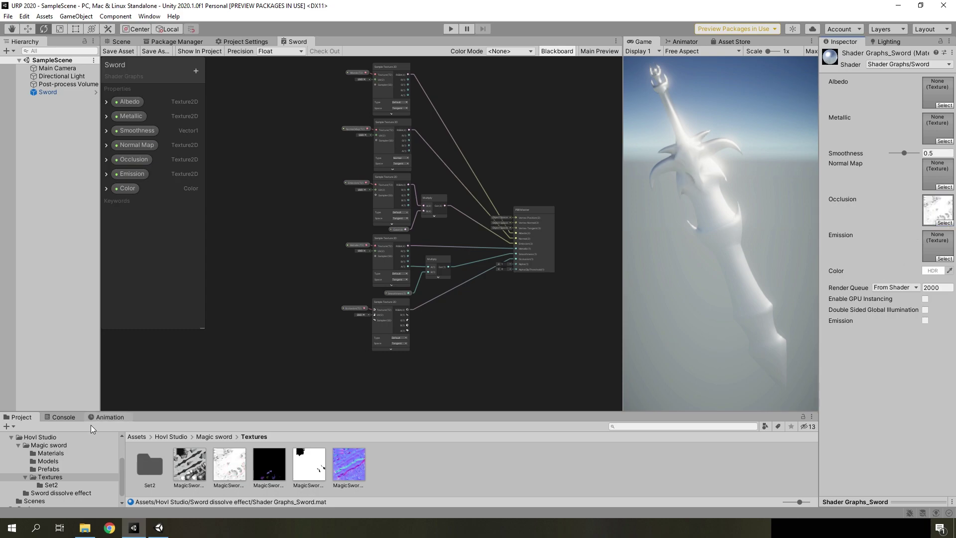
left_click(52, 485)
left_click_drag(150, 463, 937, 92)
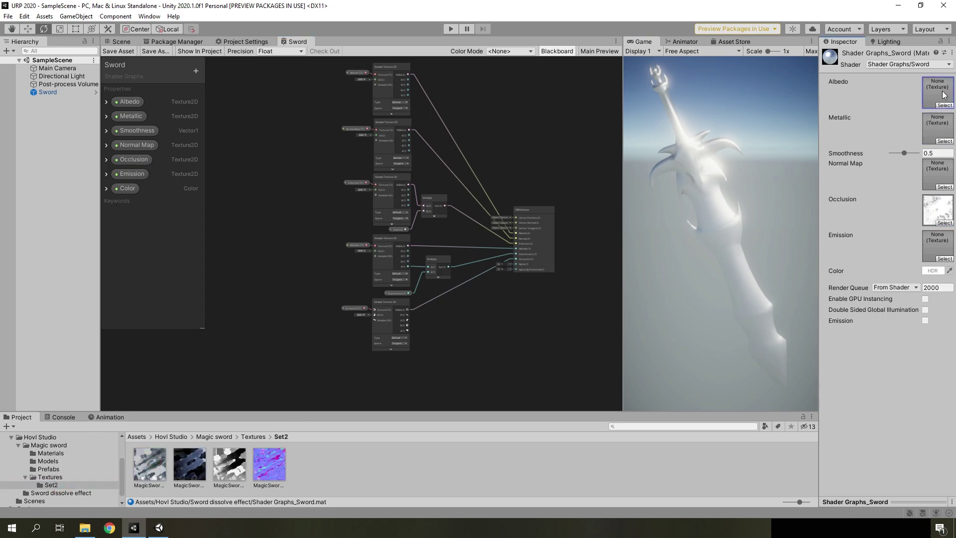
mouse_move(229, 466)
left_mouse_down()
mouse_move(929, 128)
mouse_move(918, 153)
left_mouse_up()
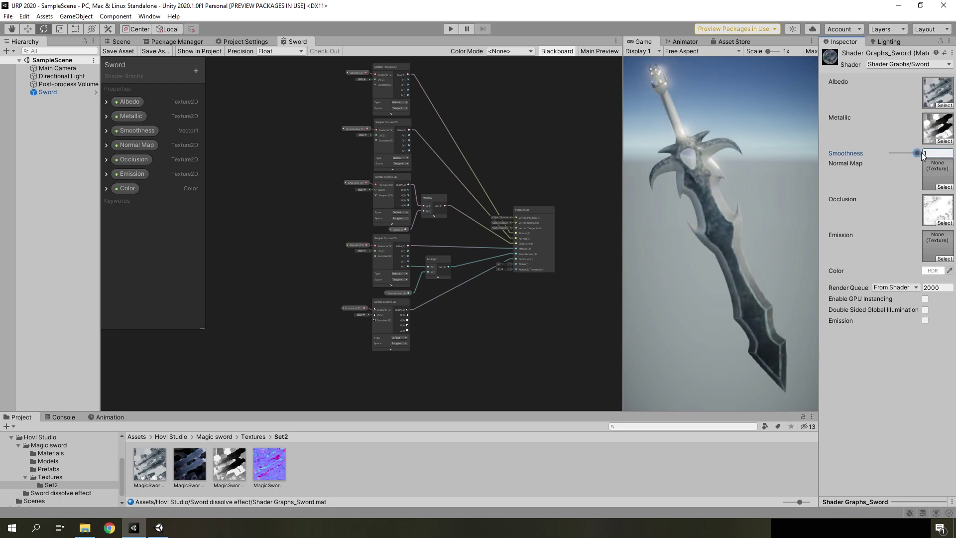
left_click_drag(264, 468, 936, 174)
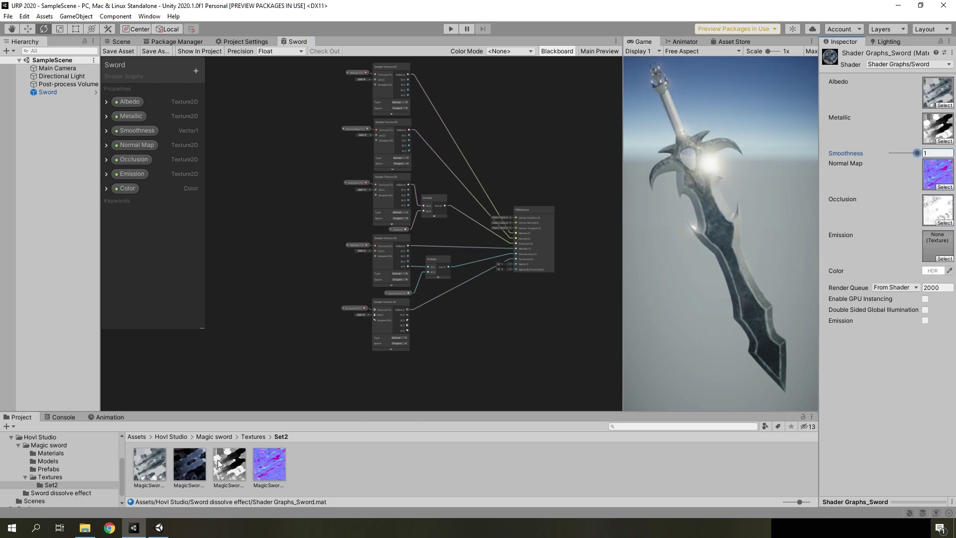
mouse_move(229, 464)
left_mouse_down()
mouse_move(910, 241)
mouse_move(932, 247)
left_mouse_up()
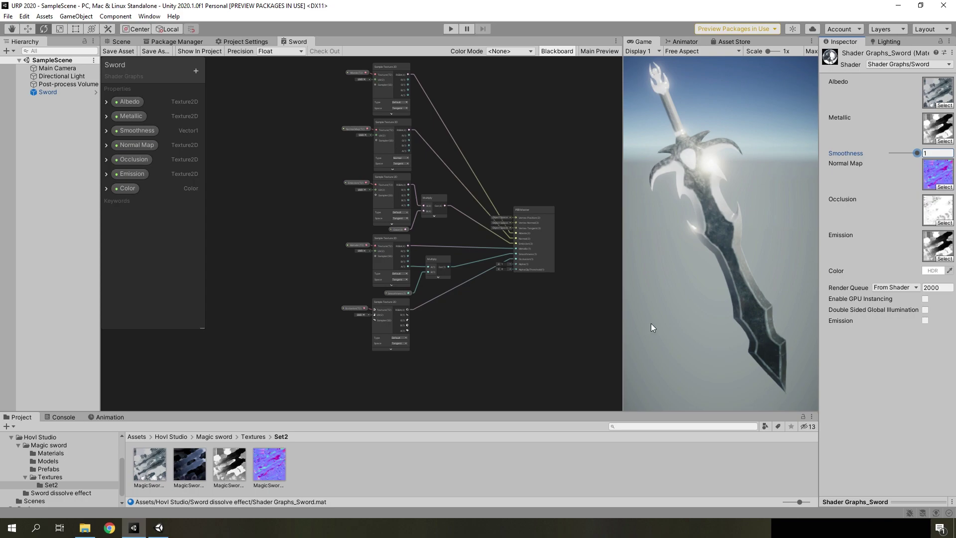
left_click_drag(189, 464, 936, 245)
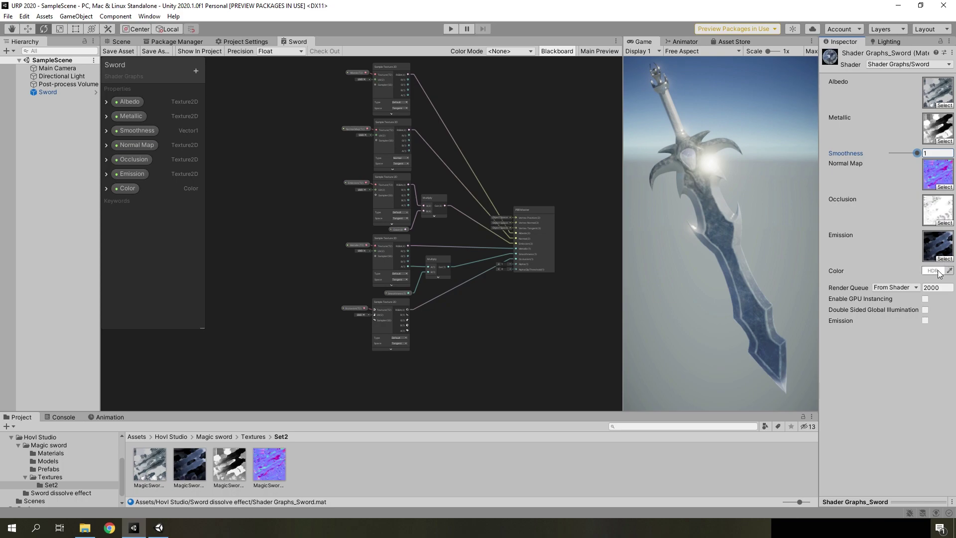
- Open the material's Emission HDR colour picker
left_click(934, 271)
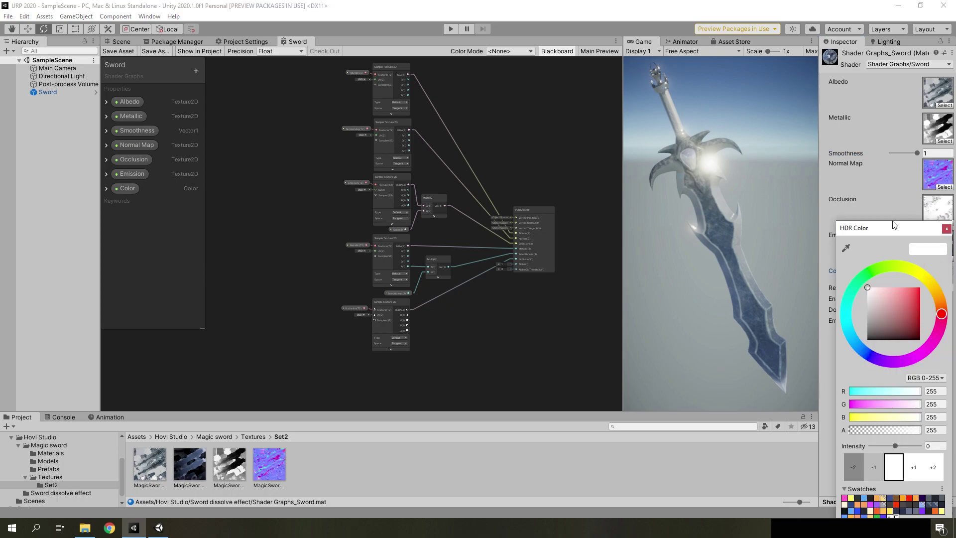
left_click_drag(894, 224, 891, 177)
key("Escape")
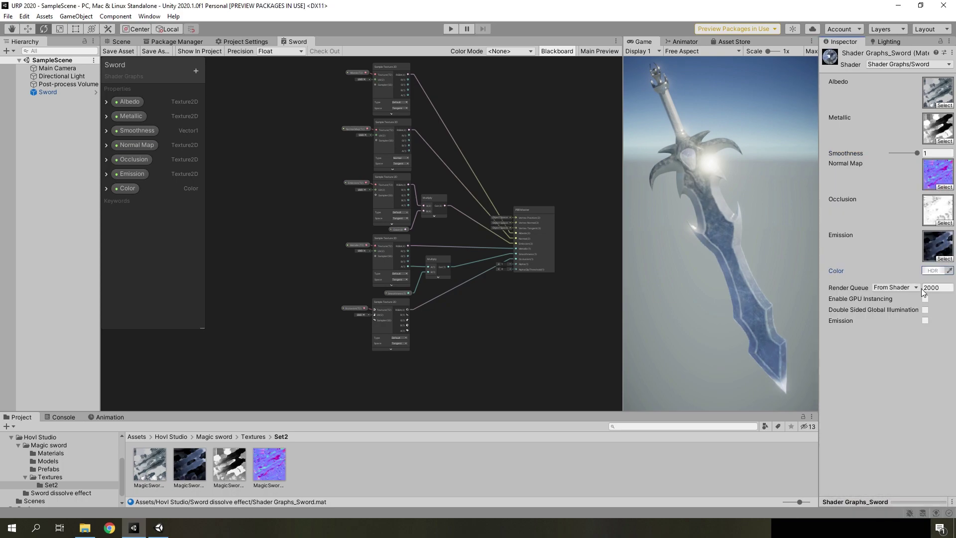
left_click(932, 270)
- Raise the emission intensity by one stop and set the PBR Master surface to Transparent
left_click(912, 455)
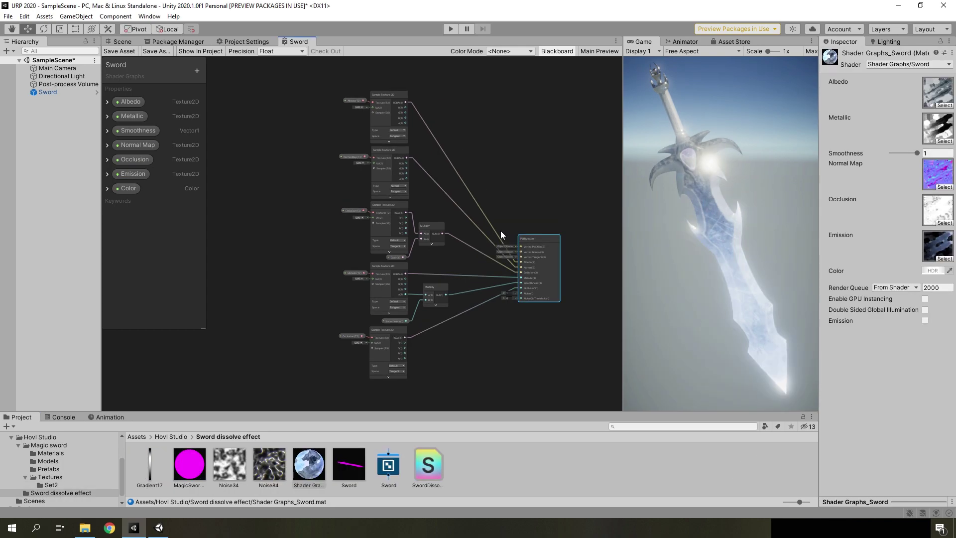
key("f")
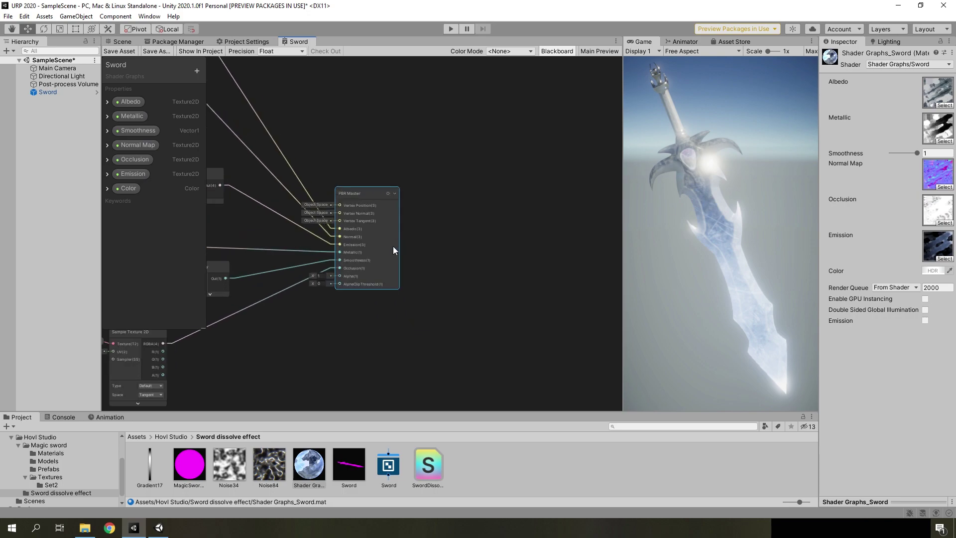
left_click(384, 135)
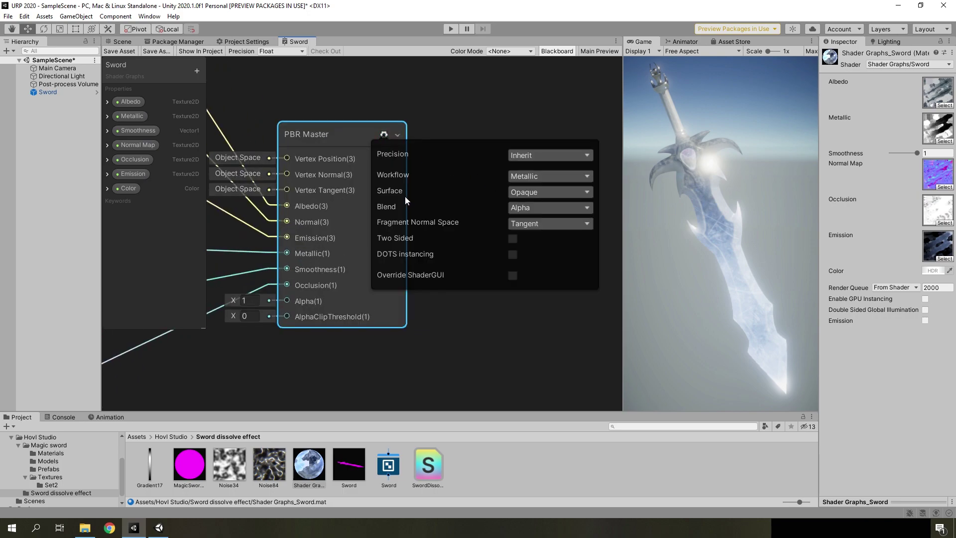
left_click(514, 194)
left_click(523, 218)
left_click(383, 137)
- Pan the graph over to the texture samplers to make room for new nodes
scroll(438, 278, "down", 5)
middle_click_drag(348, 331, 420, 283)
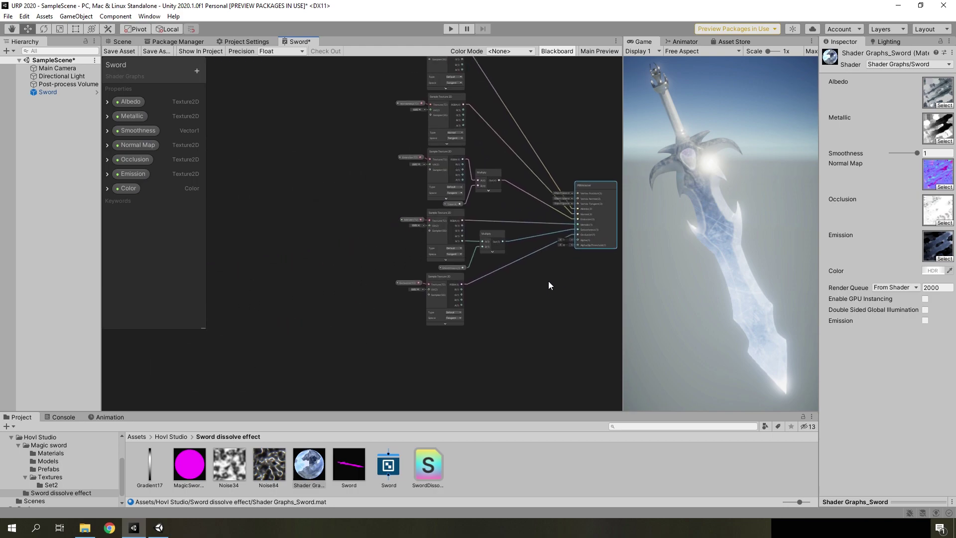
scroll(420, 283, "up", 3)
right_click(342, 217)
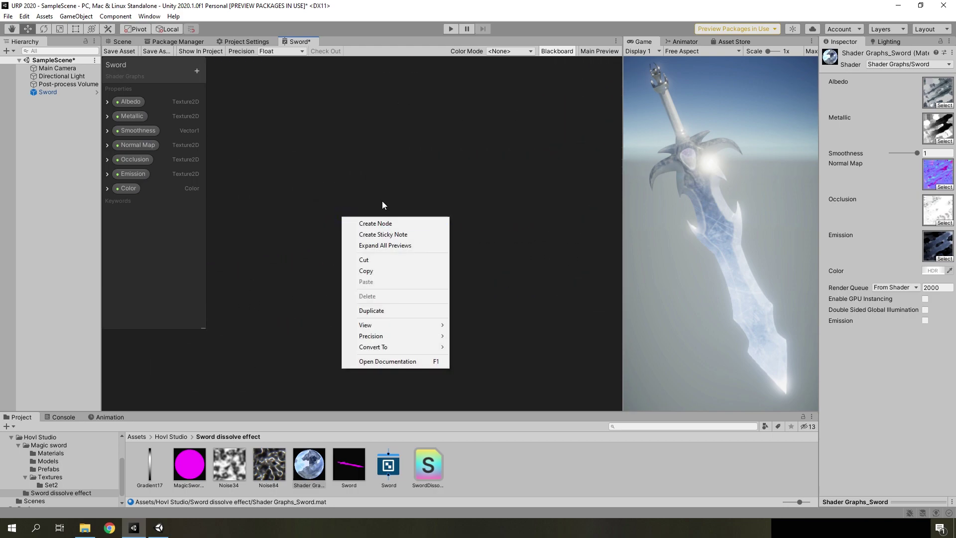
- Create a Position node set to Object space
left_click(391, 183)
type("pos")
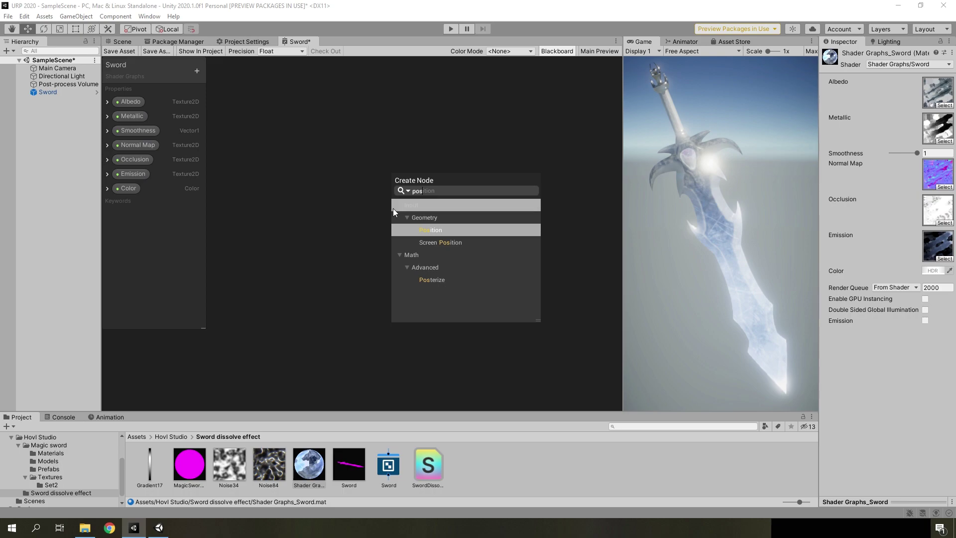
left_click(429, 235)
middle_click_drag(507, 250, 338, 282)
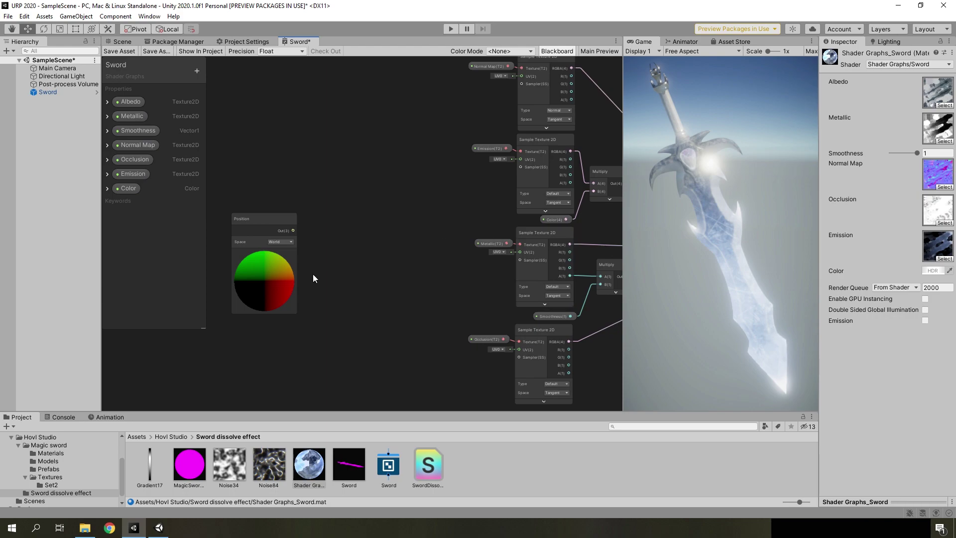
middle_click_drag(313, 278, 426, 283)
scroll(390, 229, "up", 4)
scroll(385, 199, "up", 1)
left_click(386, 199)
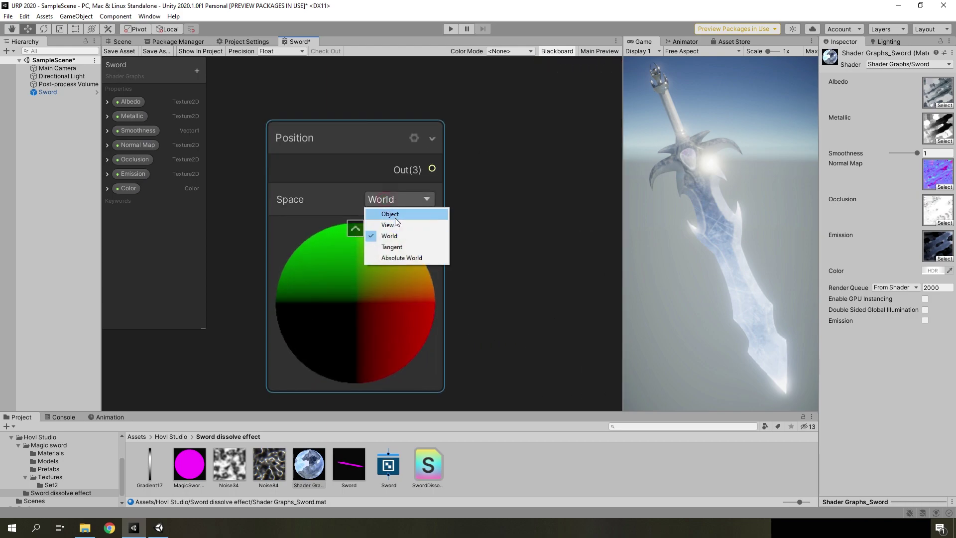
left_click(395, 214)
- Create a Split node beside Position and wire Position's output into its input
scroll(381, 230, "down", 3)
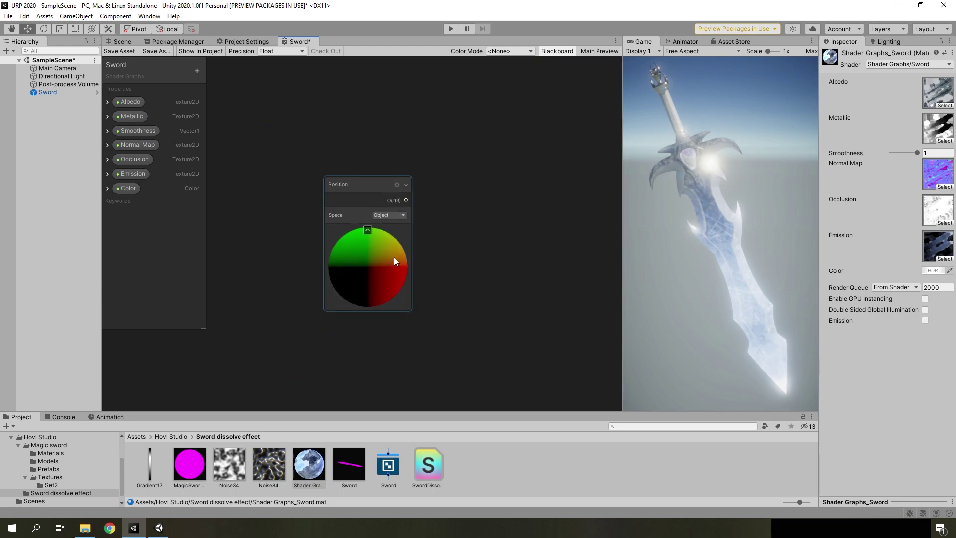
scroll(331, 274, "down", 1)
middle_click_drag(331, 274, 247, 248)
left_click(253, 244)
right_click(330, 235)
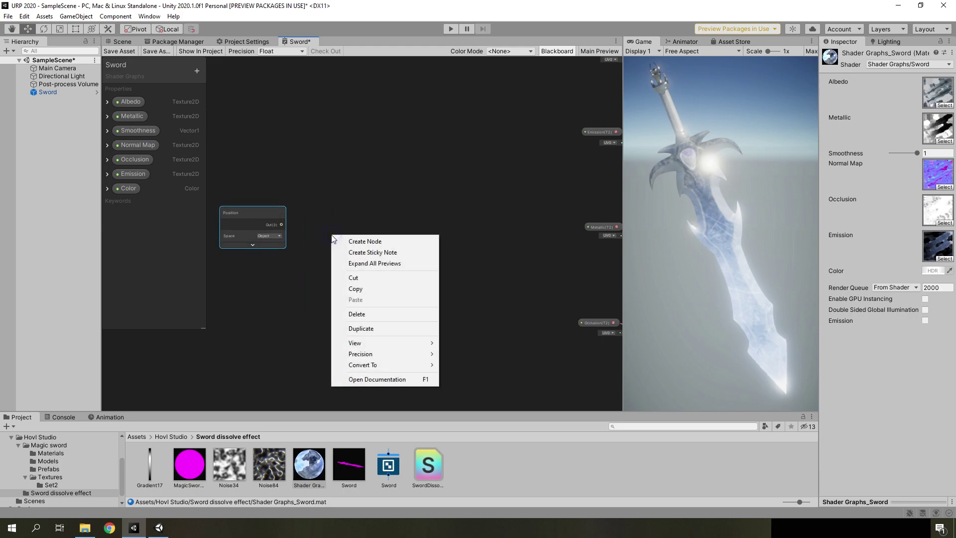
left_click(355, 239)
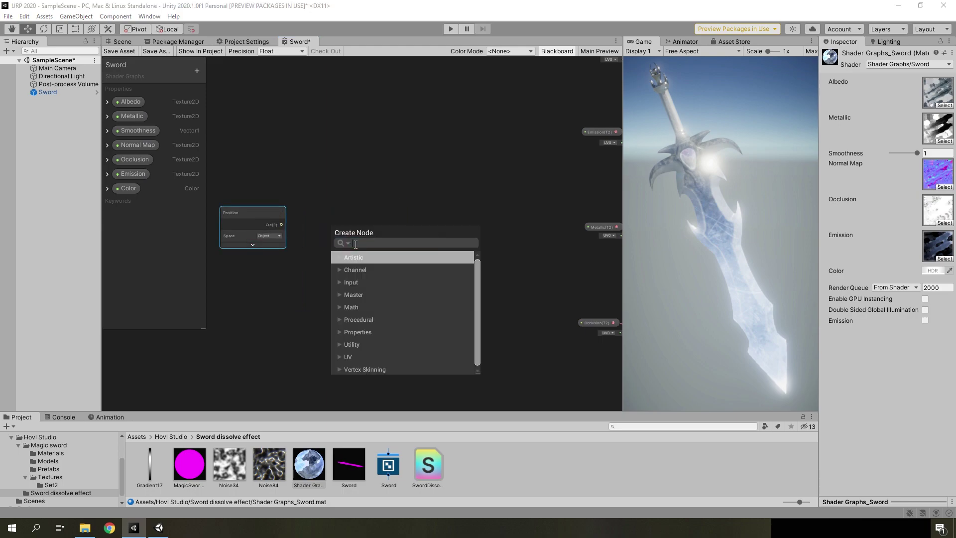
type("sp")
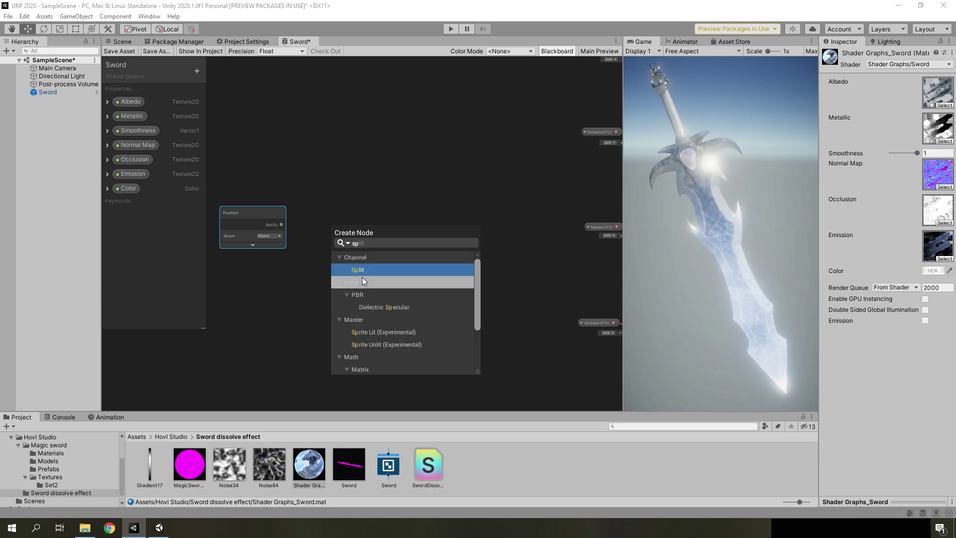
left_click(364, 271)
left_click_drag(350, 264, 357, 220)
scroll(287, 229, "up", 3)
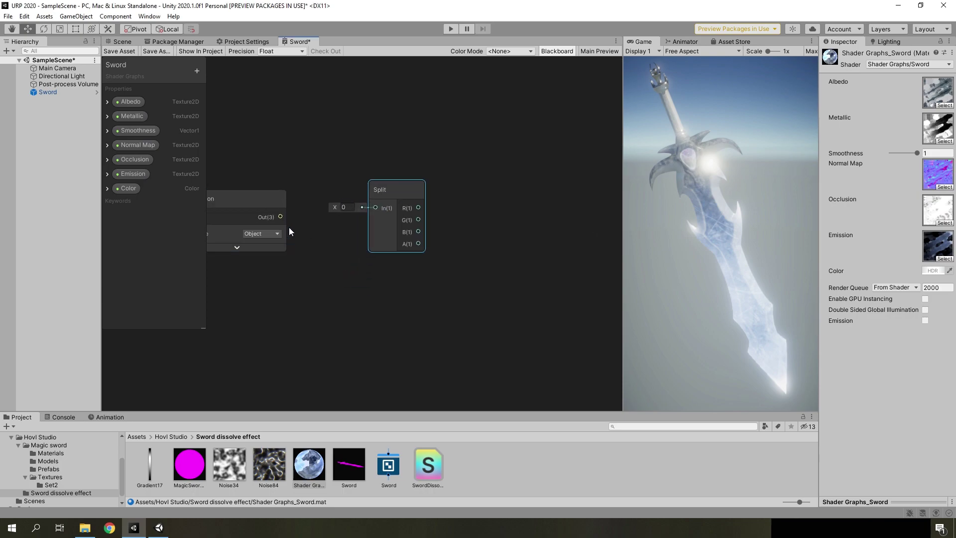
mouse_move(280, 217)
left_mouse_down()
mouse_move(371, 208)
mouse_move(330, 228)
left_mouse_up()
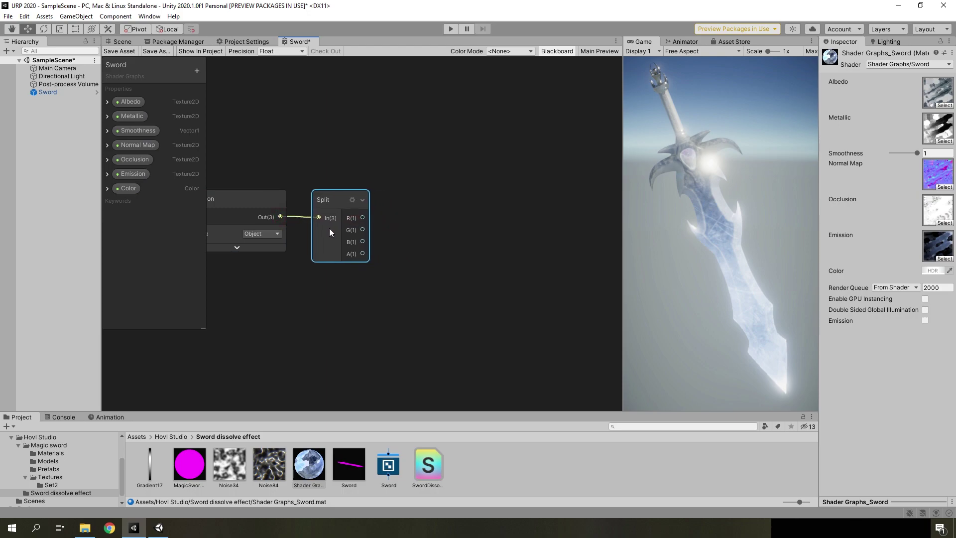
mouse_move(435, 238)
middle_mouse_down()
mouse_move(292, 231)
mouse_move(391, 234)
middle_mouse_up()
scroll(390, 235, "up", 1)
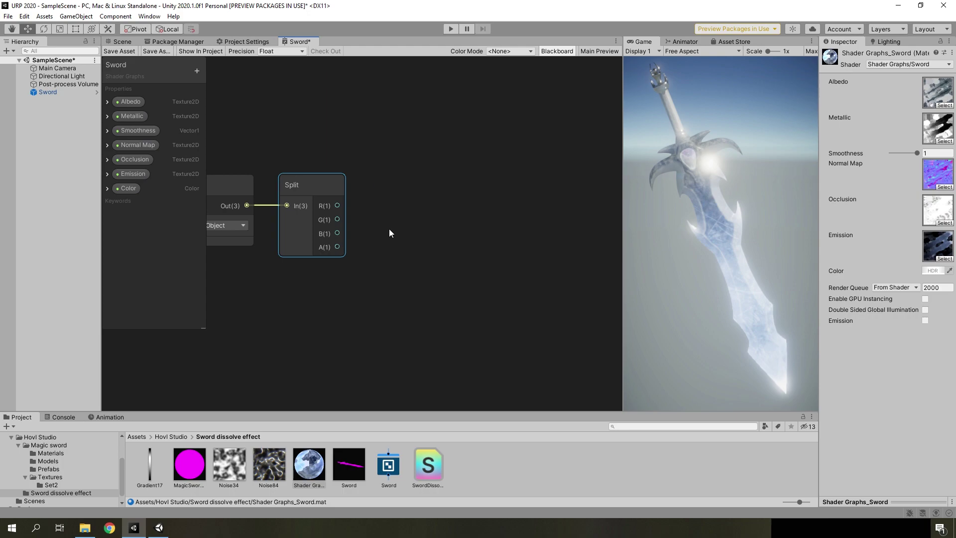
- Create an Add node and connect Split's G channel to its B input
right_click(438, 215)
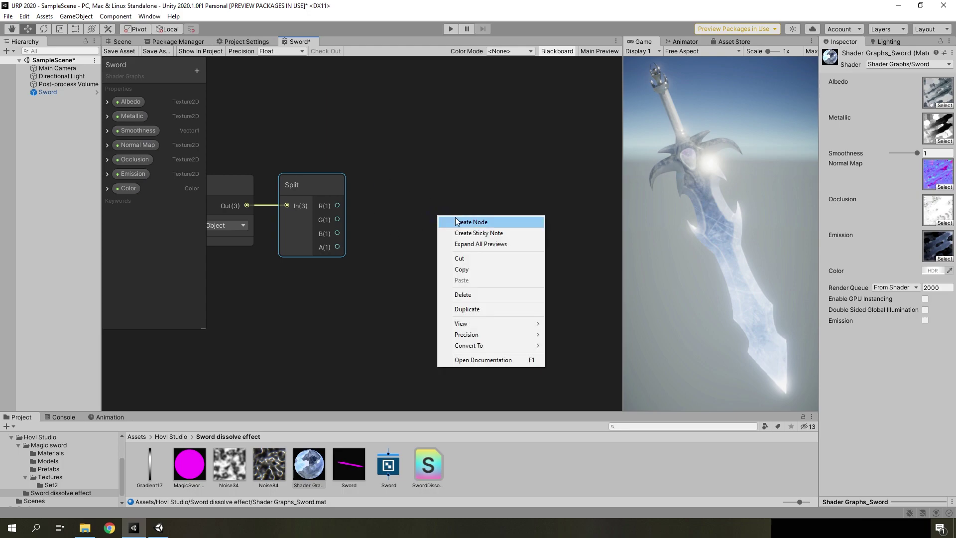
left_click(458, 223)
type("add")
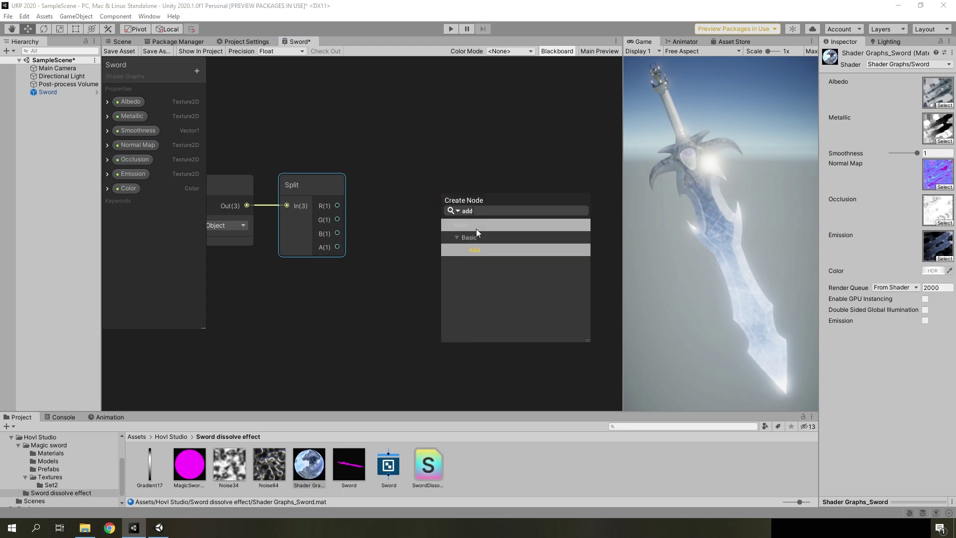
left_click(474, 249)
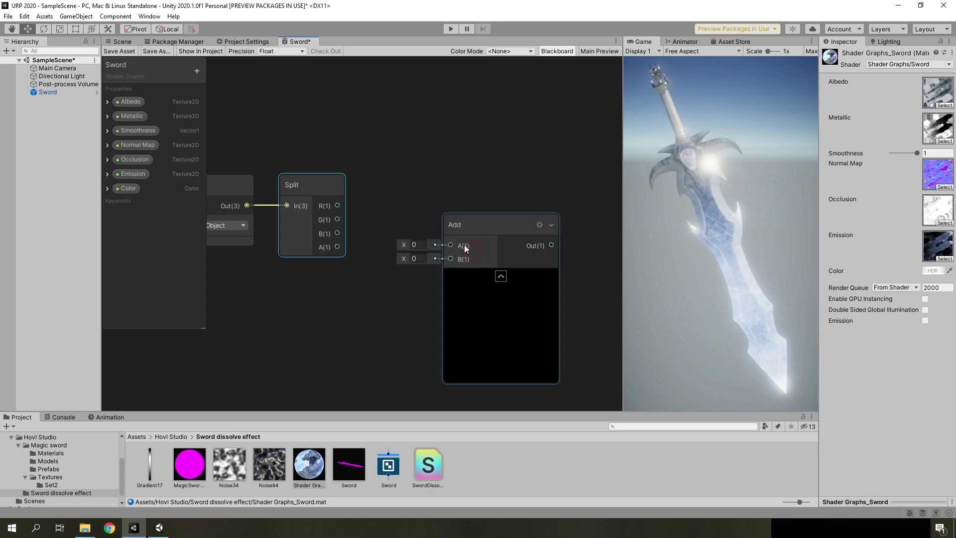
left_click(473, 239)
mouse_move(337, 219)
left_mouse_down()
mouse_move(428, 227)
mouse_move(460, 201)
left_mouse_up()
- Add a Vector1 property named Dissolve Position with reference _DissolvePosition
left_click(196, 70)
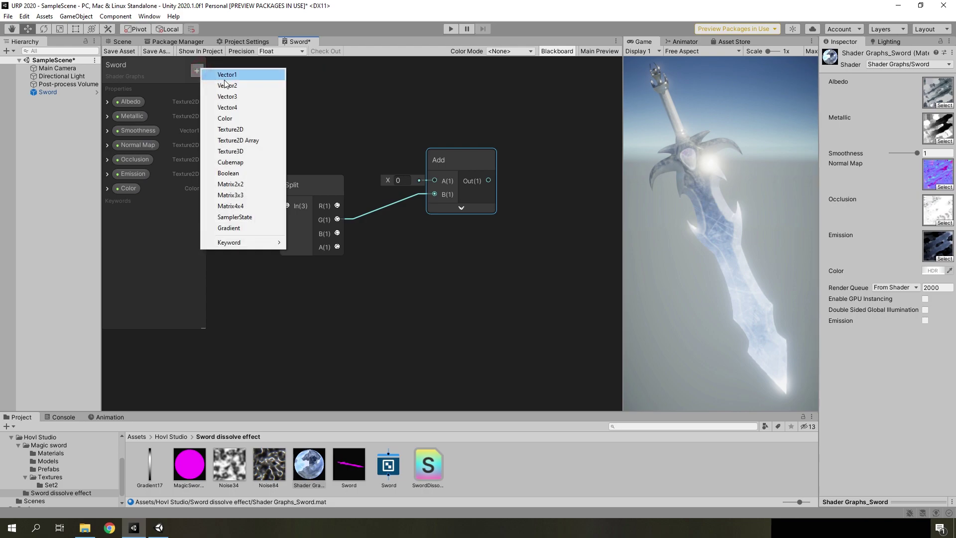
left_click(228, 76)
type("Dissolve Position")
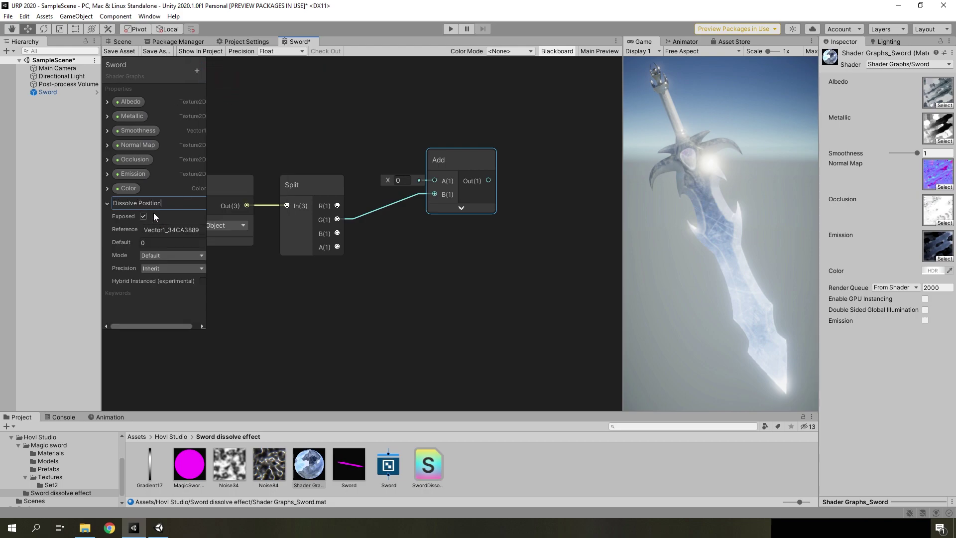
left_click(165, 230)
type("_")
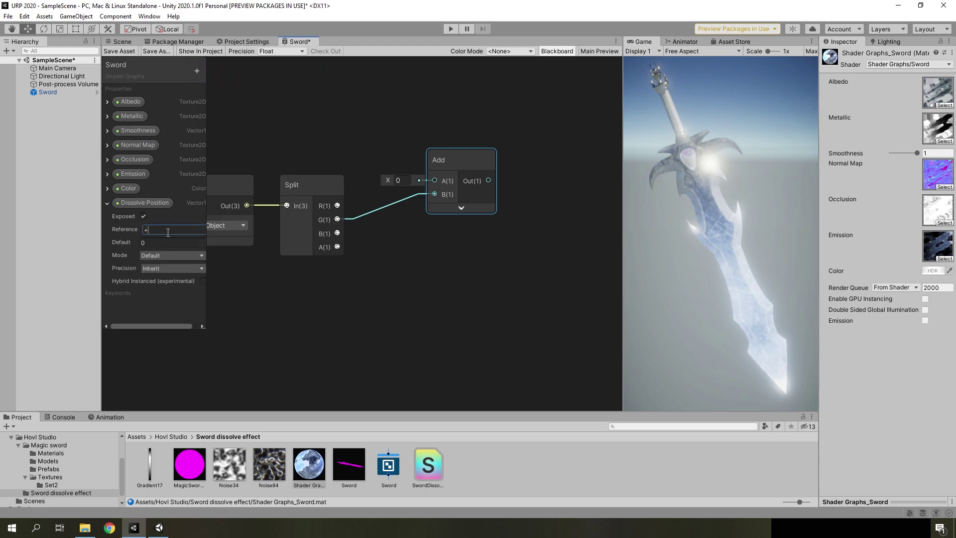
type("Dissolve Position")
key("BackSpace")
left_click(153, 244)
- Make Dissolve Position a slider from -1 to 5 with a default of -1
left_click(160, 255)
left_click(152, 276)
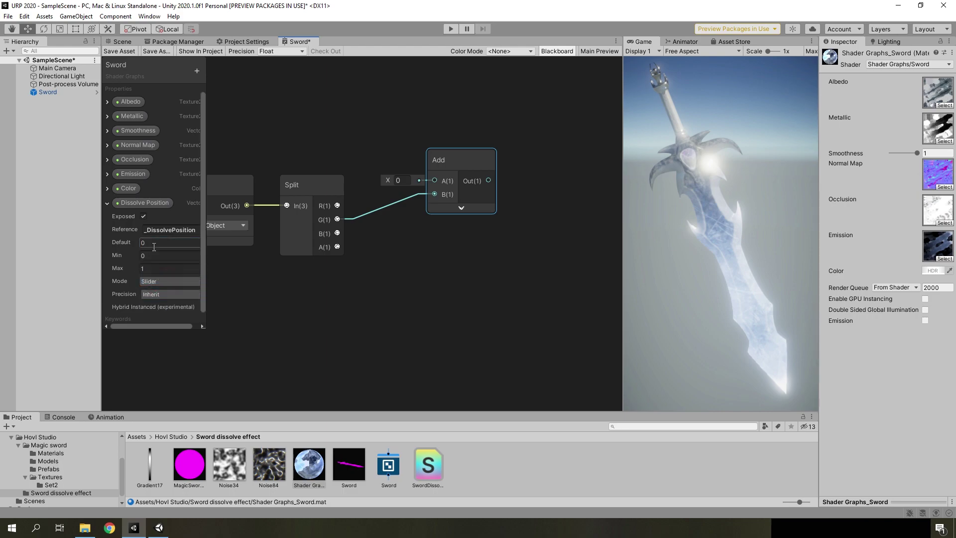
left_click(153, 257)
type("1")
left_click(157, 268)
left_click(317, 298)
scroll(453, 224, "down", 4)
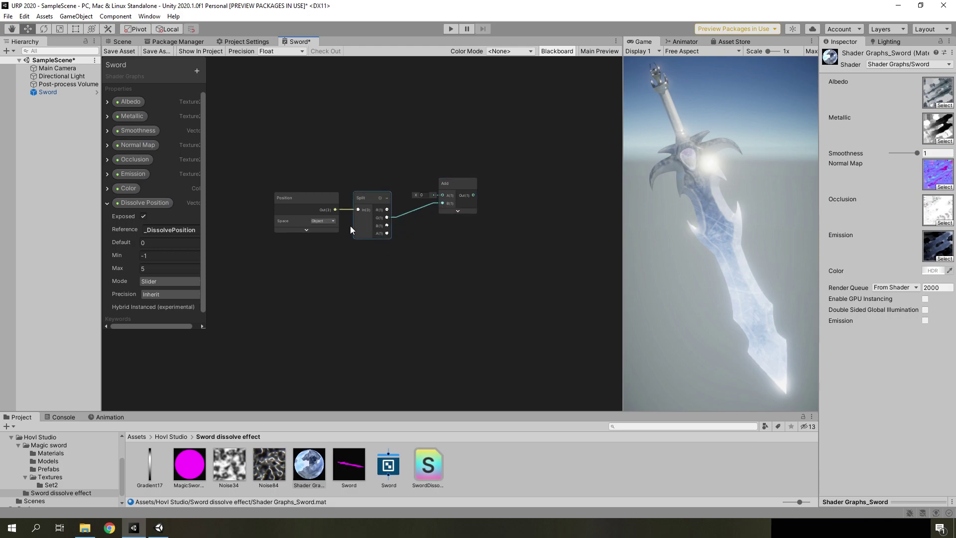
left_click(454, 189)
left_click(172, 244)
key("Return")
- Drag the Dissolve Position property onto the graph near the Add node
scroll(442, 230, "up", 2)
left_click(120, 205)
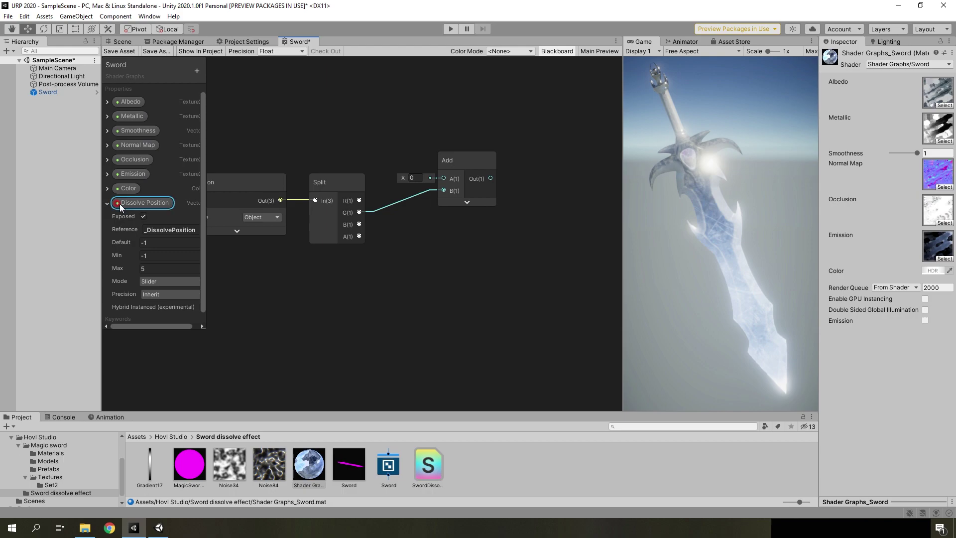
mouse_move(120, 204)
left_mouse_down()
mouse_move(333, 150)
mouse_move(443, 178)
mouse_move(423, 169)
left_mouse_up()
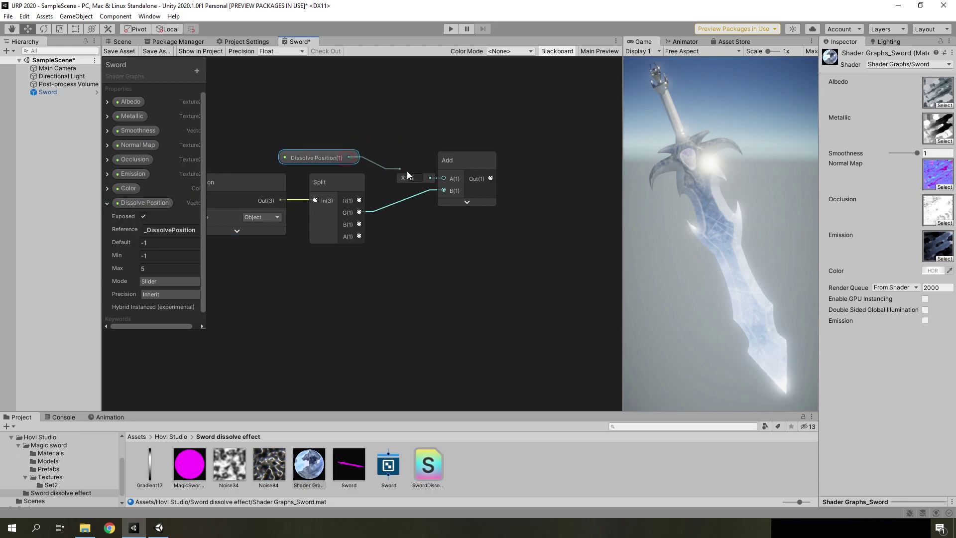
- Connect Dissolve Position to Add's A input and route Add's output into a new Remap node
mouse_move(423, 169)
middle_mouse_down()
mouse_move(341, 275)
mouse_move(310, 296)
middle_mouse_up()
right_click(401, 241)
left_click(420, 248)
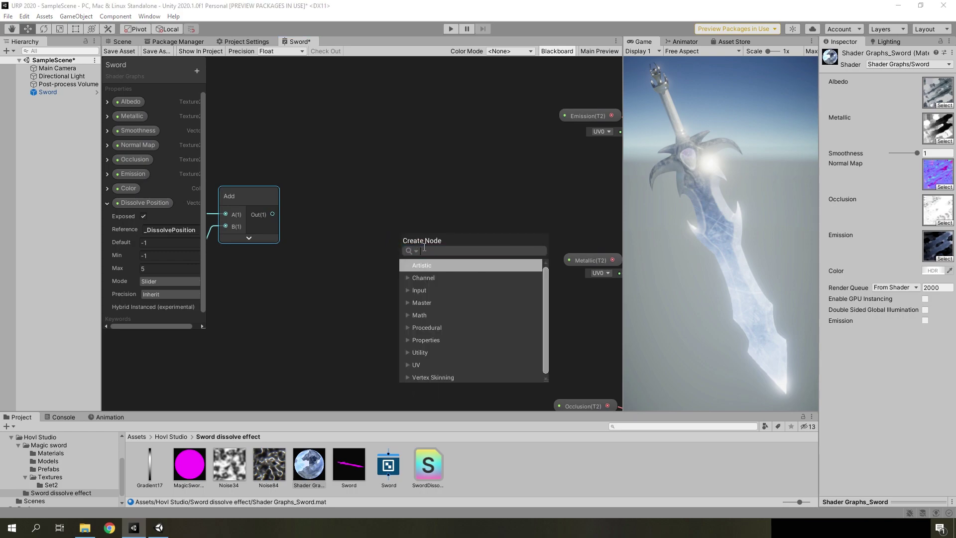
type("r")
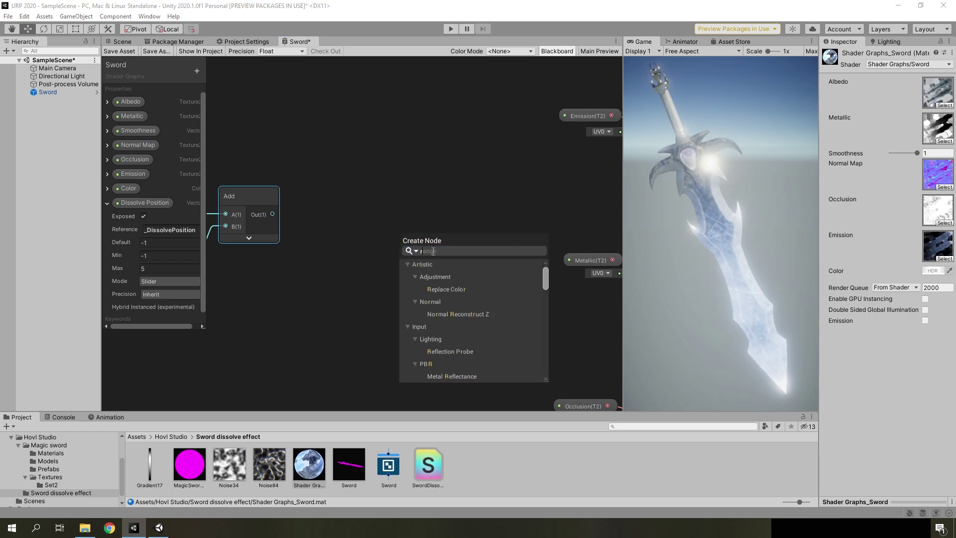
type("em")
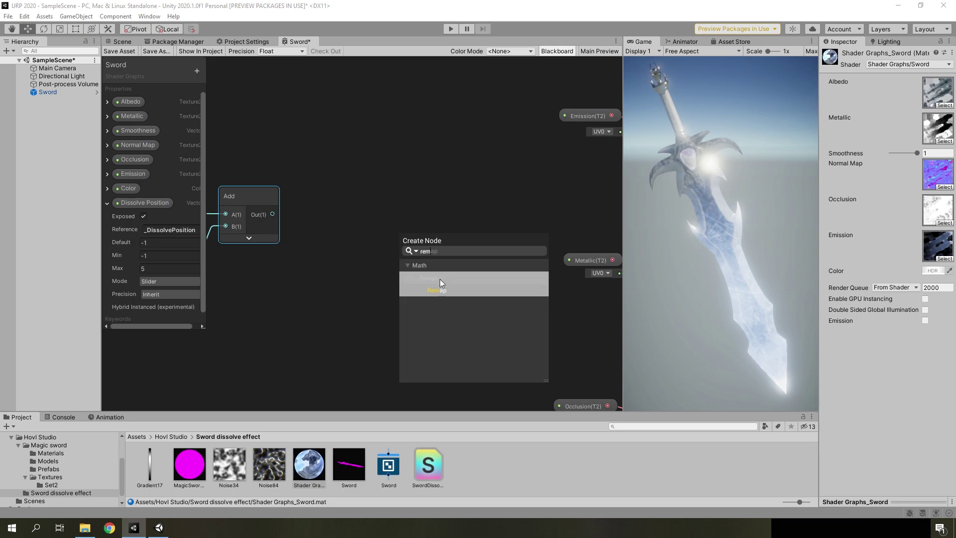
left_click(440, 290)
left_click_drag(429, 282, 399, 244)
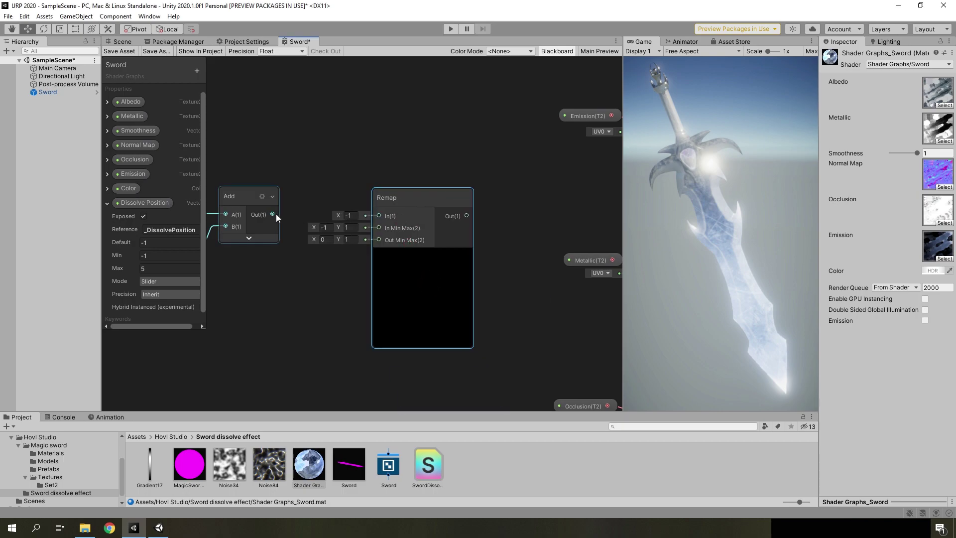
left_click_drag(273, 214, 371, 216)
- Set the Remap In Min to 0 and Out Min to -1
left_click(326, 227)
type("0")
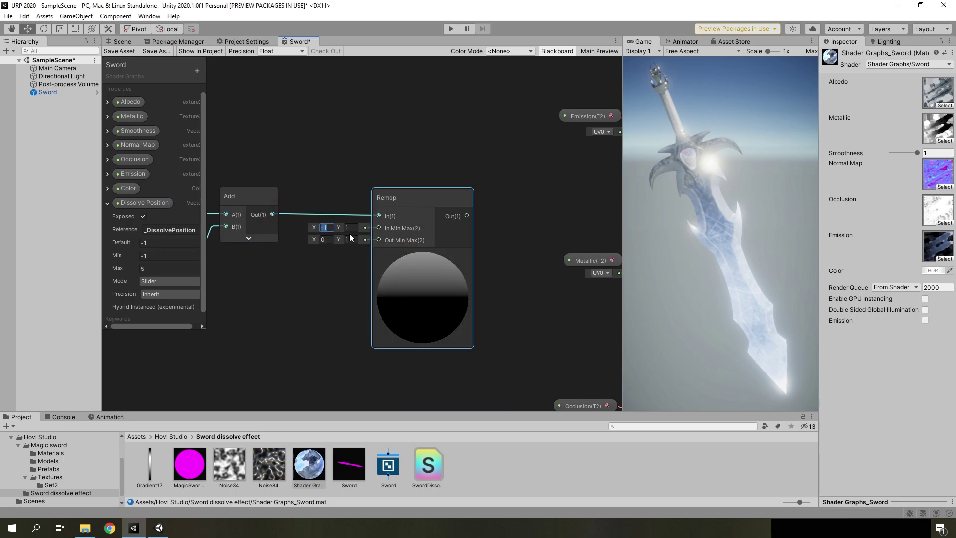
key("Tab")
left_click(328, 240)
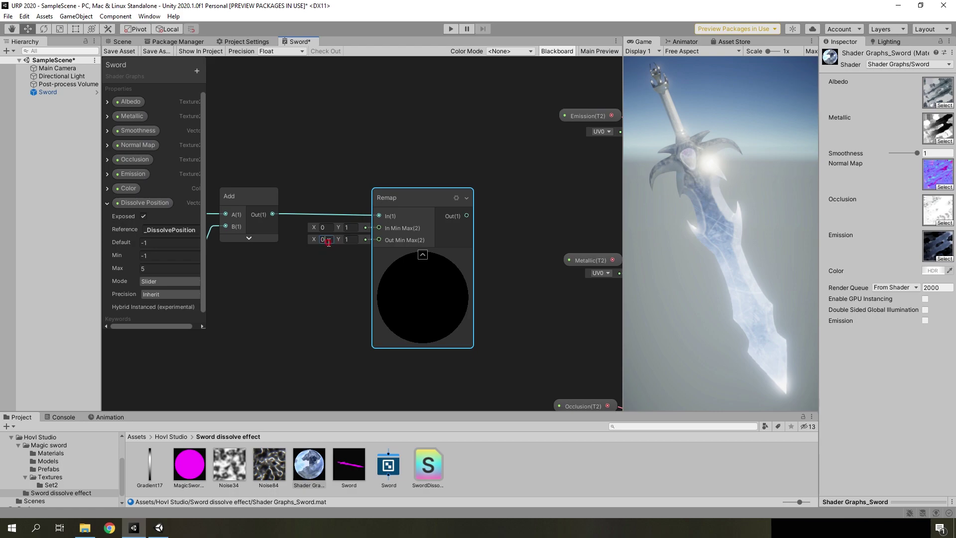
type("-1")
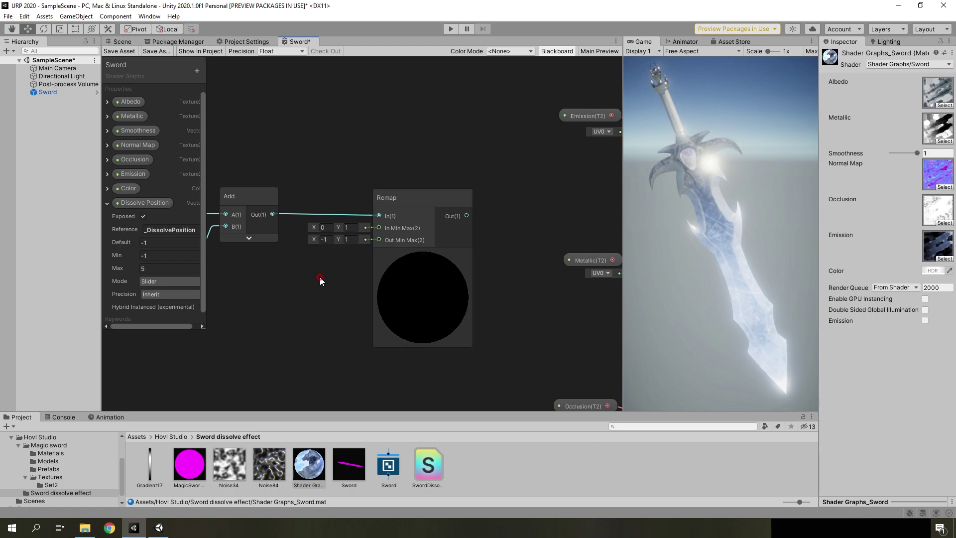
scroll(455, 309, "down", 2)
- Confirm the Remap Out Min of -1 and pass Remap's output into a new Clamp node
middle_click_drag(455, 308, 358, 281)
right_click(358, 277)
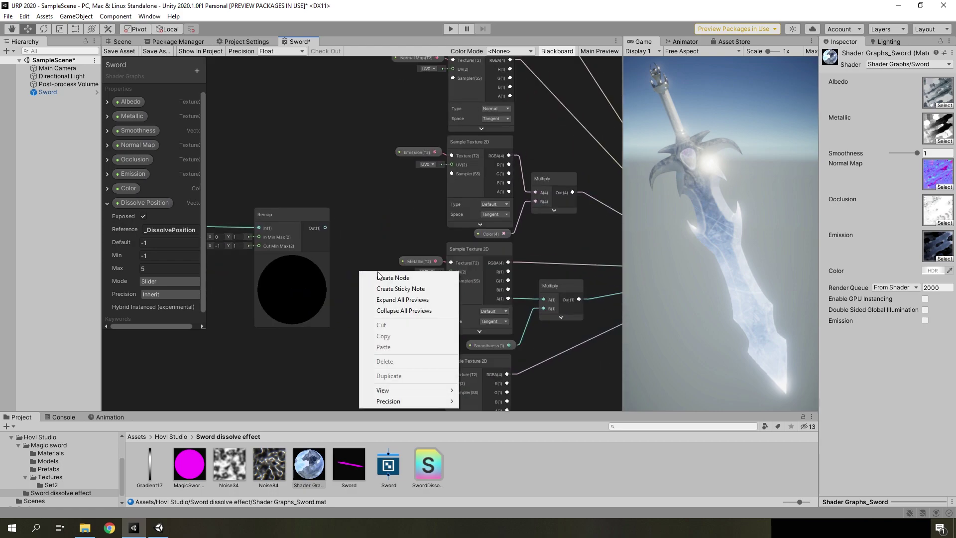
left_click(376, 275)
type("clamp")
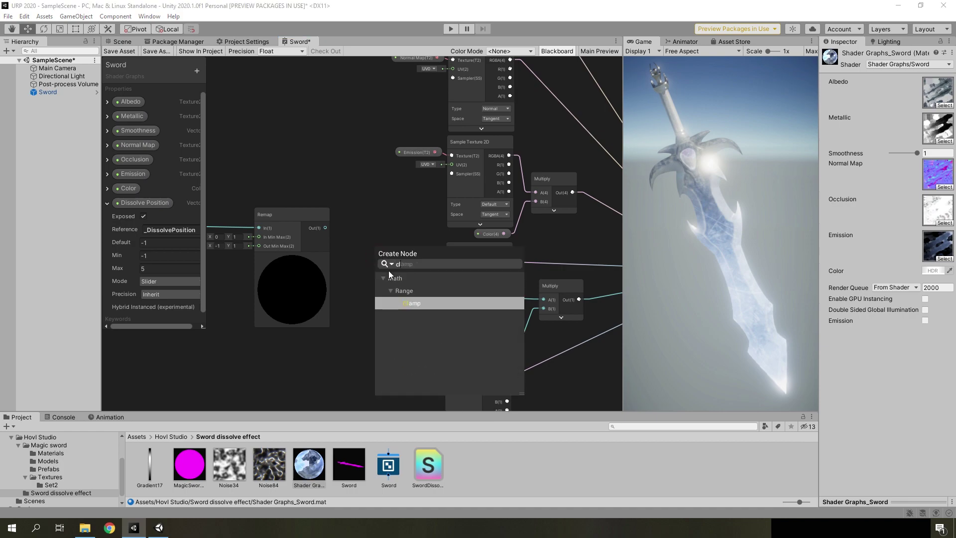
left_click(404, 303)
left_click(414, 317)
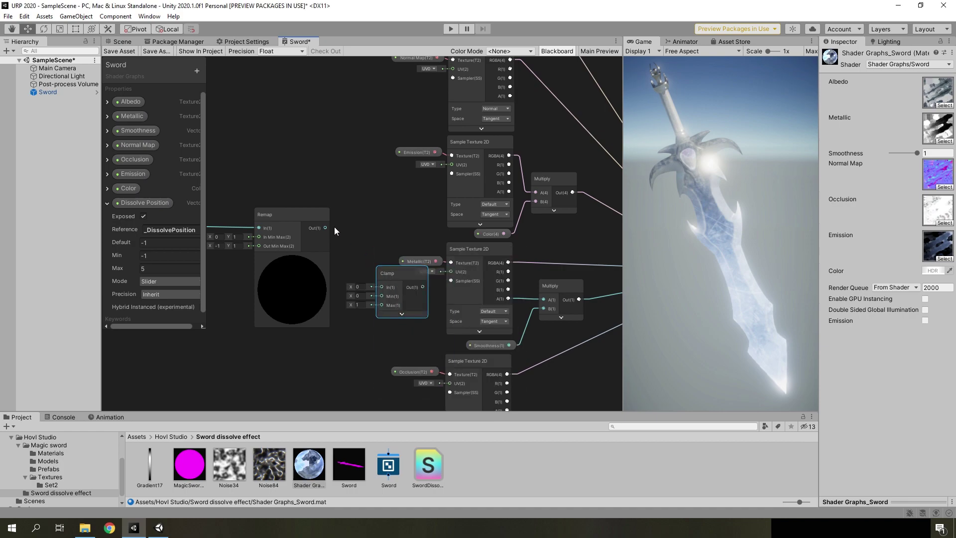
left_click_drag(325, 228, 382, 287)
left_click_drag(369, 239, 385, 233)
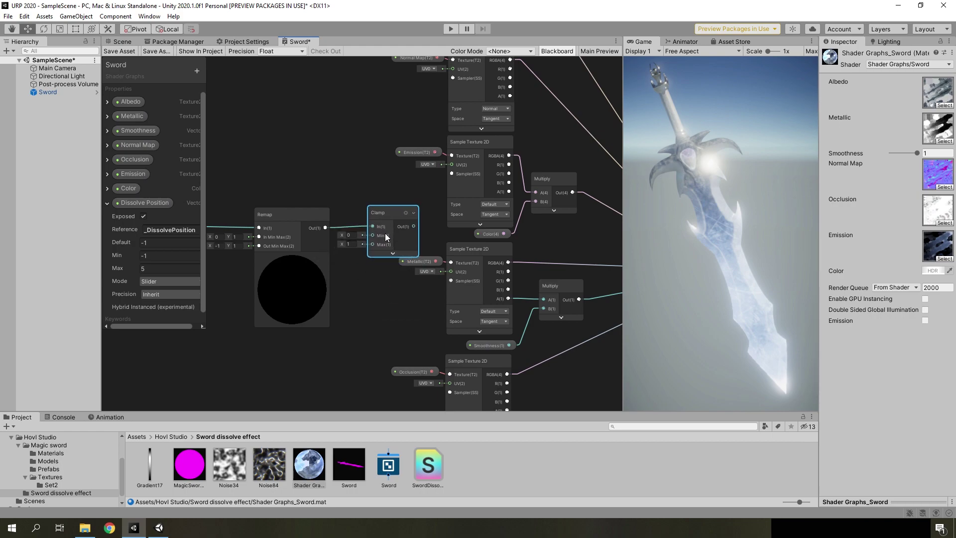
- Connect the Clamp output to the PBR Master's Alpha and save the shader graph
scroll(417, 232, "down", 1)
mouse_move(418, 232)
middle_mouse_down()
mouse_move(301, 246)
mouse_move(332, 227)
middle_mouse_up()
left_click_drag(310, 222, 567, 284)
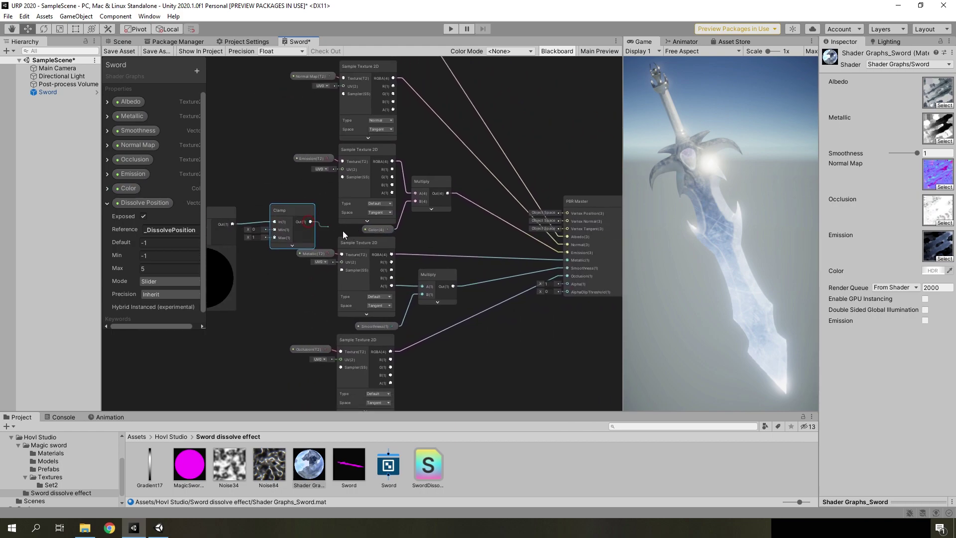
scroll(413, 264, "down", 1)
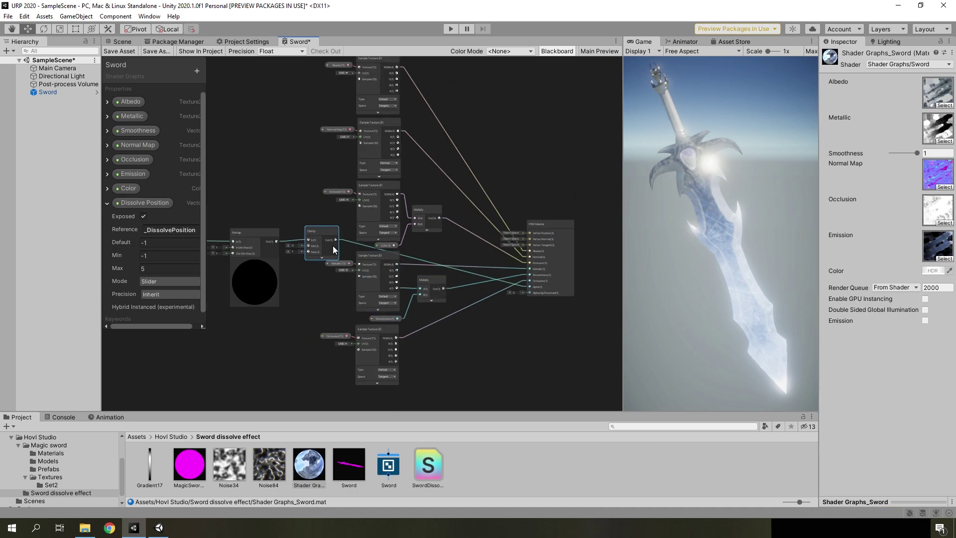
left_click(121, 51)
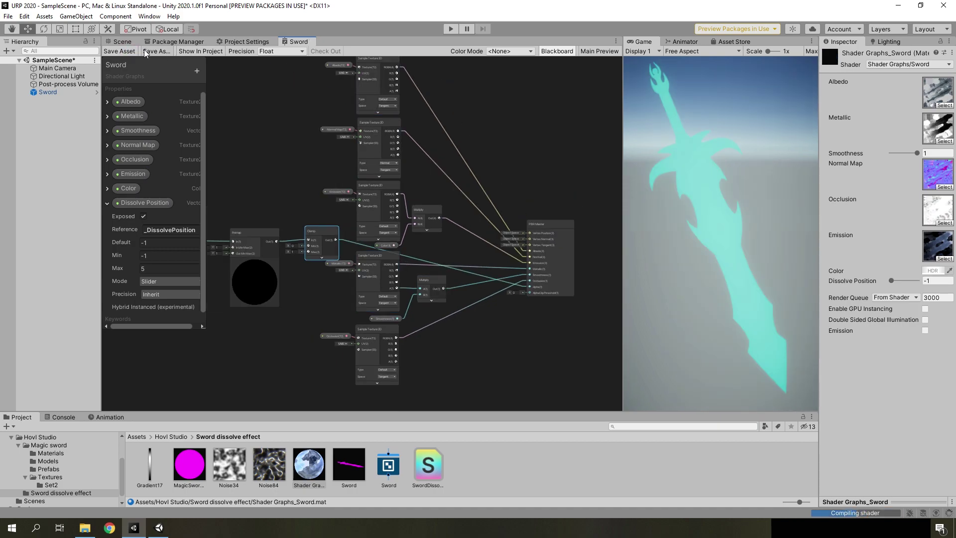
- Feed the Add node from Split's B channel instead of G and save the graph
left_click_drag(892, 281, 896, 281)
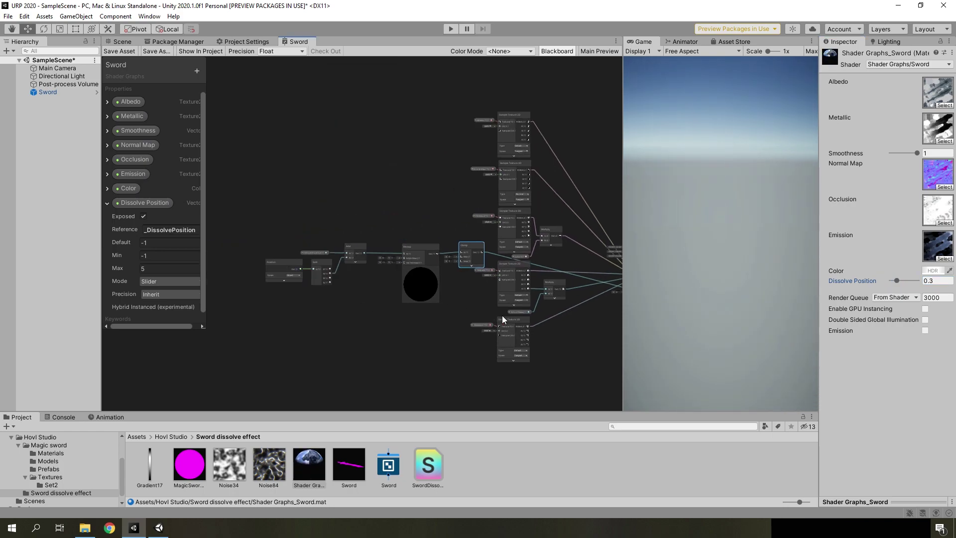
scroll(380, 279, "up", 3)
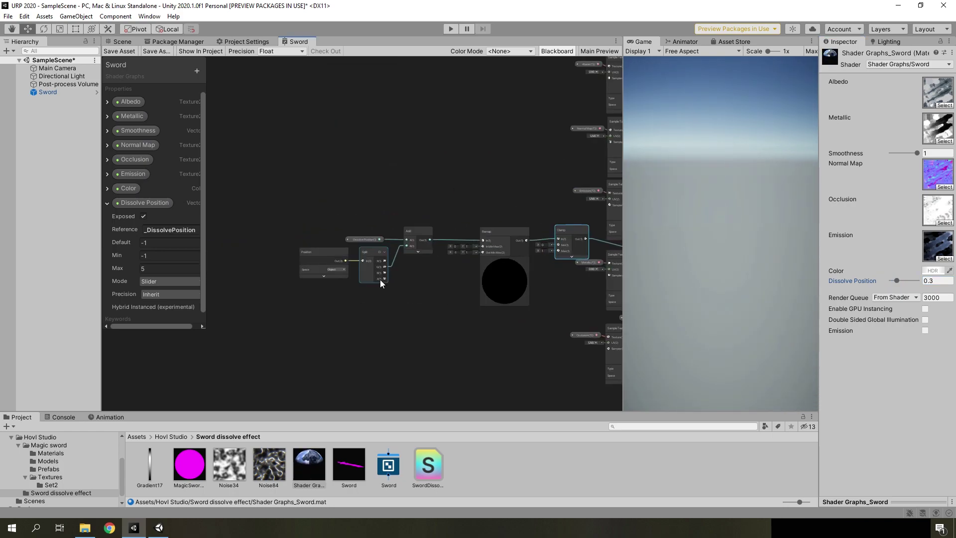
scroll(367, 279, "up", 3)
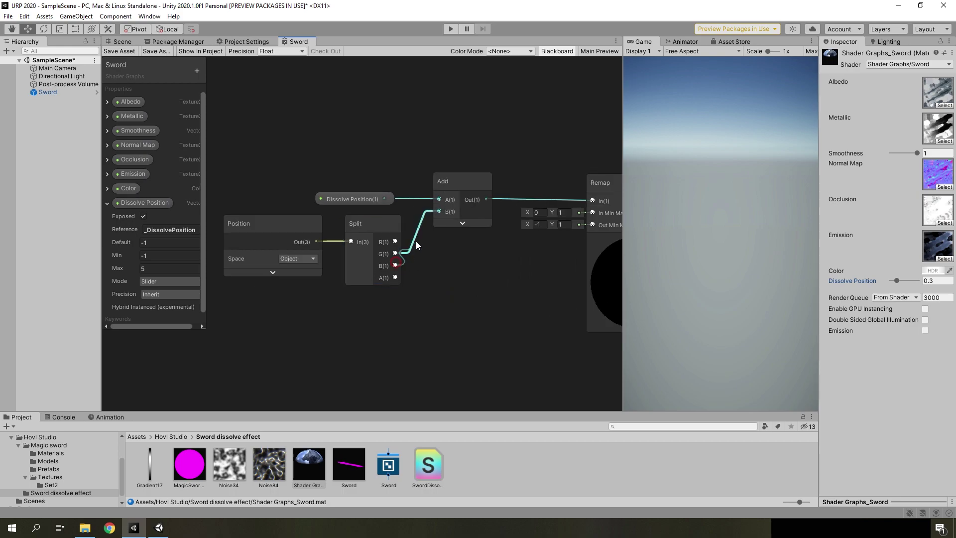
left_click_drag(443, 209, 440, 211)
left_click(124, 51)
- Recheck the sword with Dissolve Position set to 0.3
left_click_drag(897, 281, 896, 283)
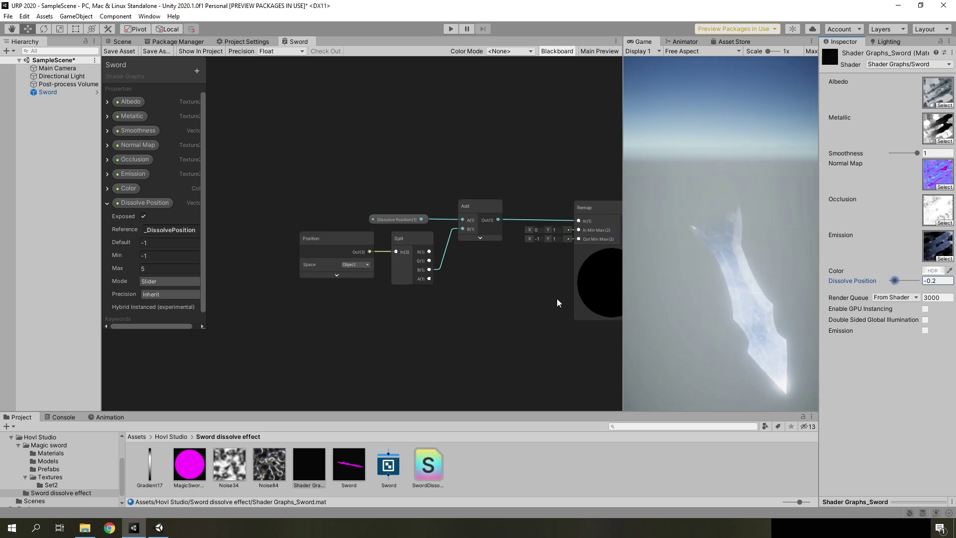
middle_click_drag(557, 297, 346, 262)
scroll(346, 262, "up", 2)
scroll(299, 237, "up", 2)
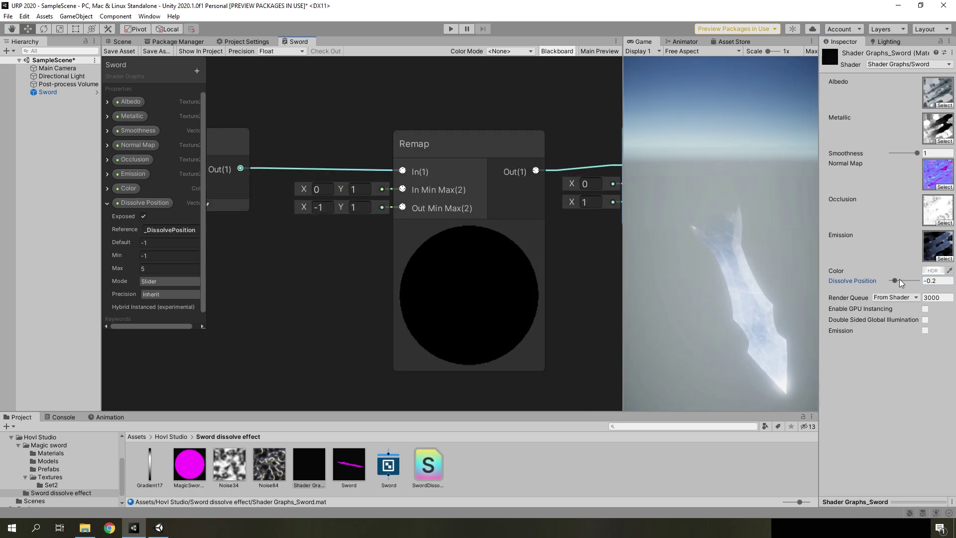
left_click_drag(901, 284, 897, 281)
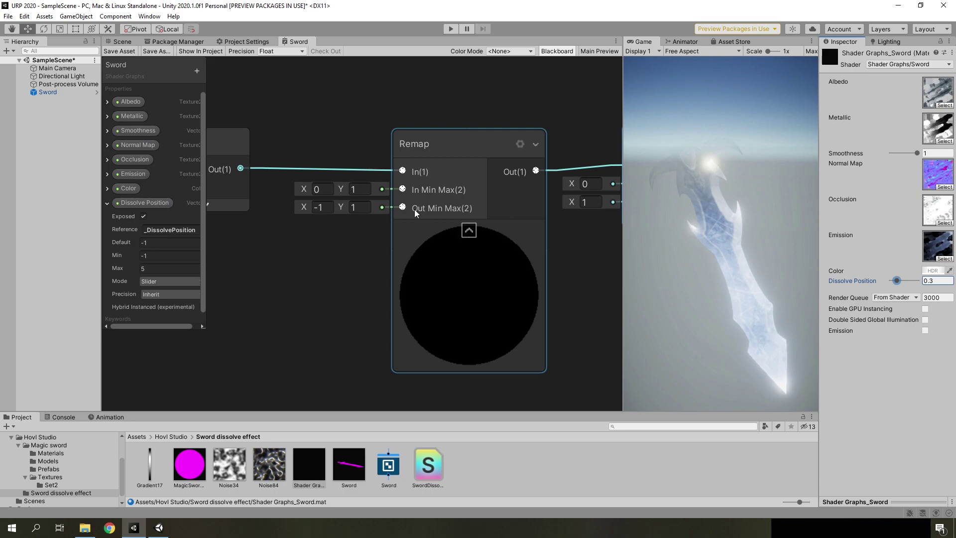
- Set the Remap output range to -40…40, save, and preview Dissolve Position -0.4
left_click(324, 207)
type("-40")
left_click(356, 206)
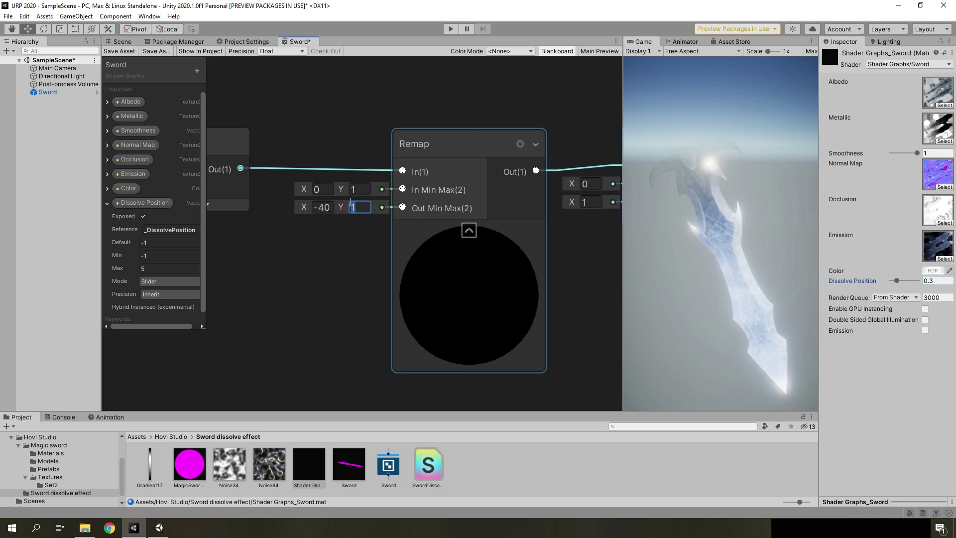
type("40")
left_click(123, 52)
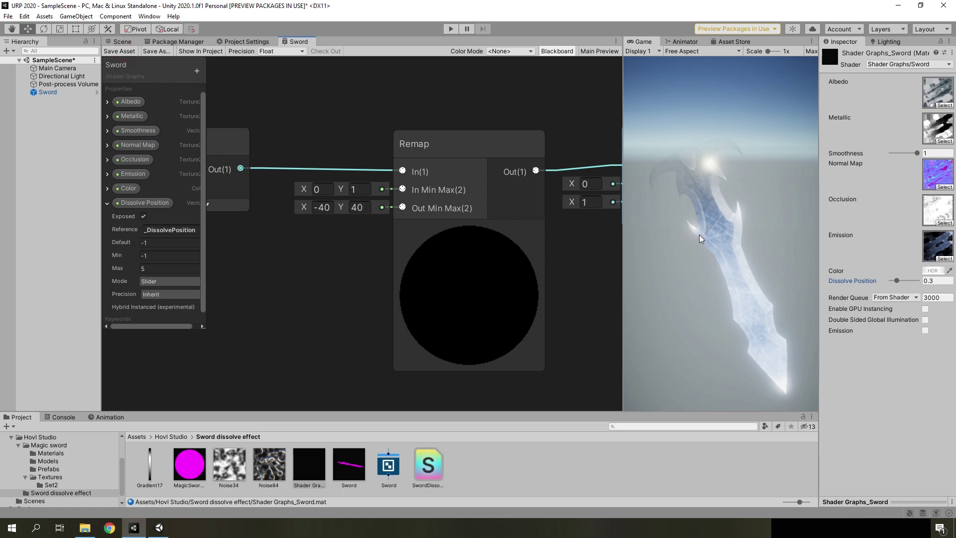
left_click_drag(897, 282, 864, 279)
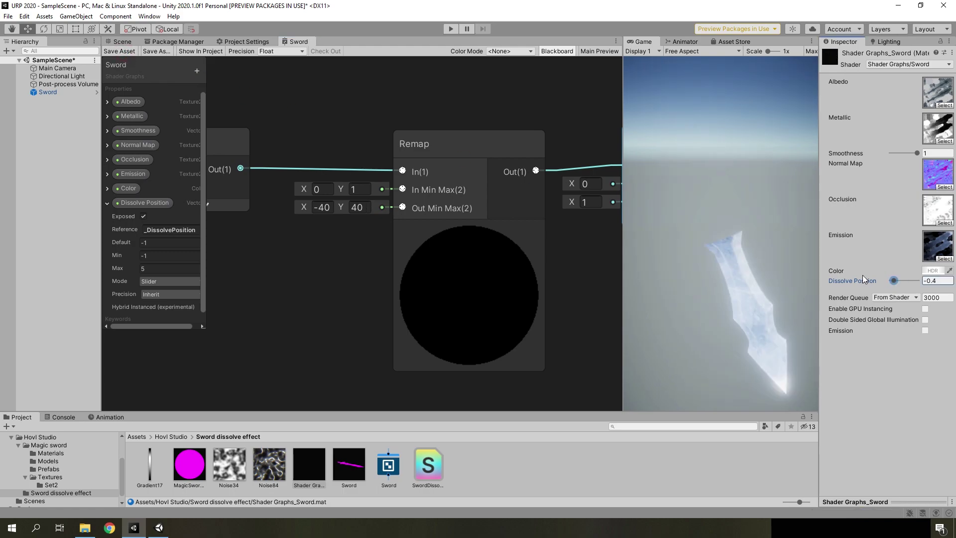
scroll(503, 302, "down", 5)
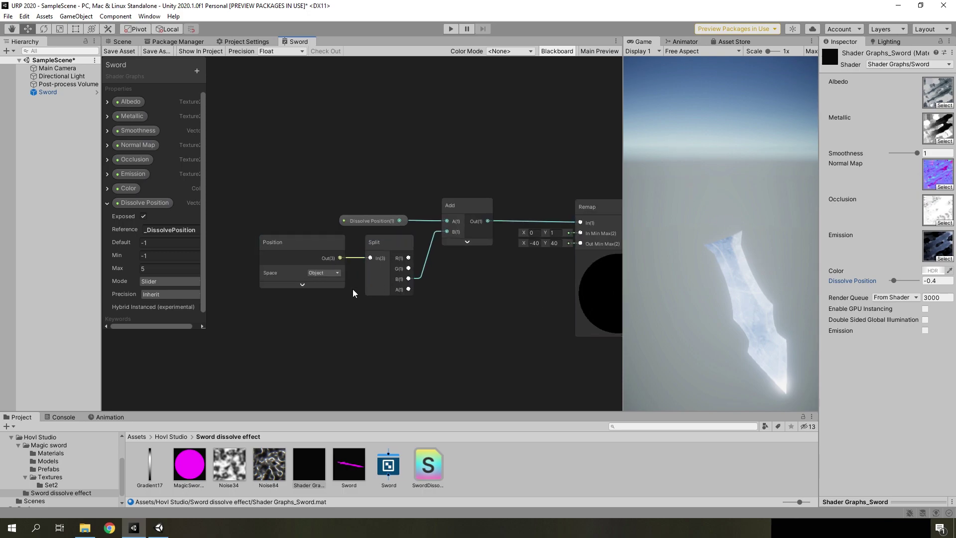
- Move the Position and Split nodes further left to make room
middle_click_drag(415, 287, 459, 265)
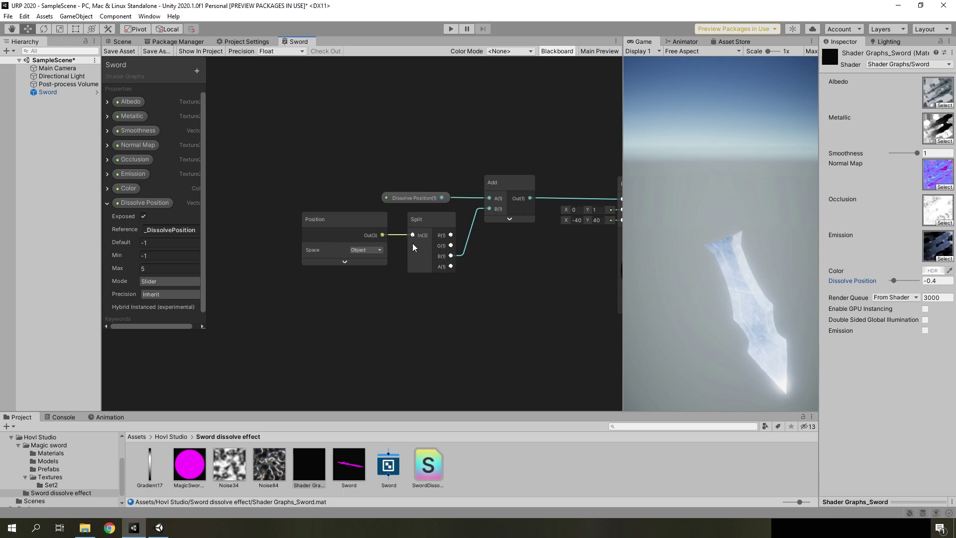
left_click_drag(308, 232, 300, 226)
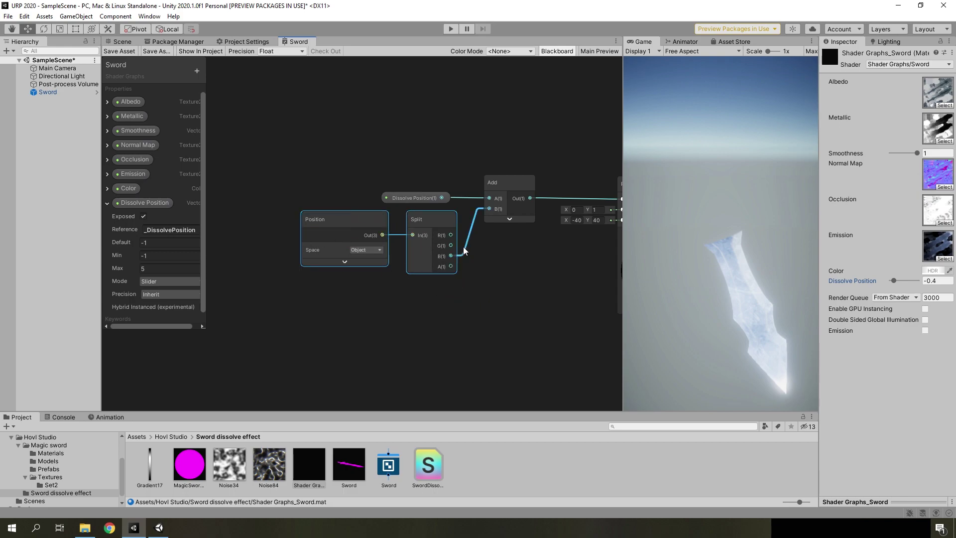
left_click_drag(429, 261, 299, 271)
- Insert a One Minus node between Split B and Add, save, and test Dissolve Position 0.8
right_click(408, 261)
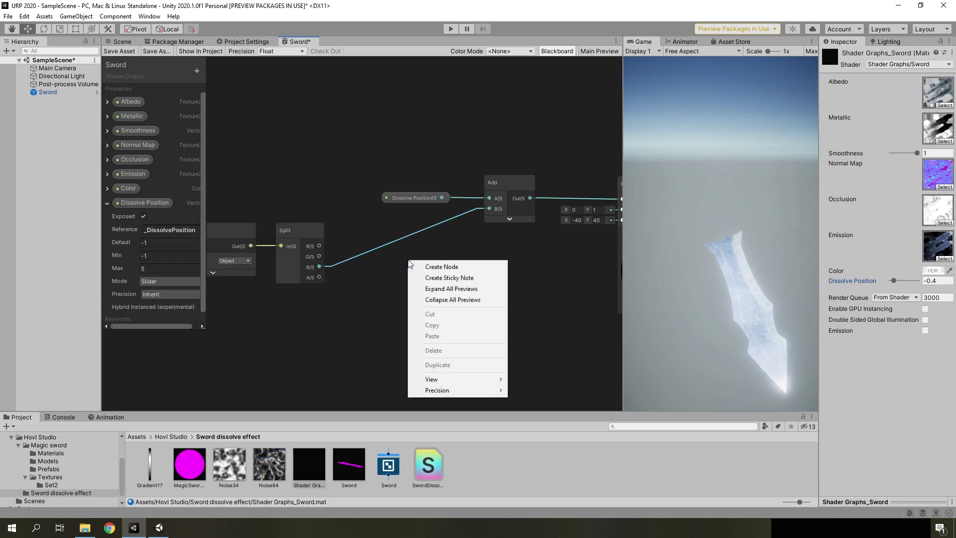
left_click(429, 268)
type("on")
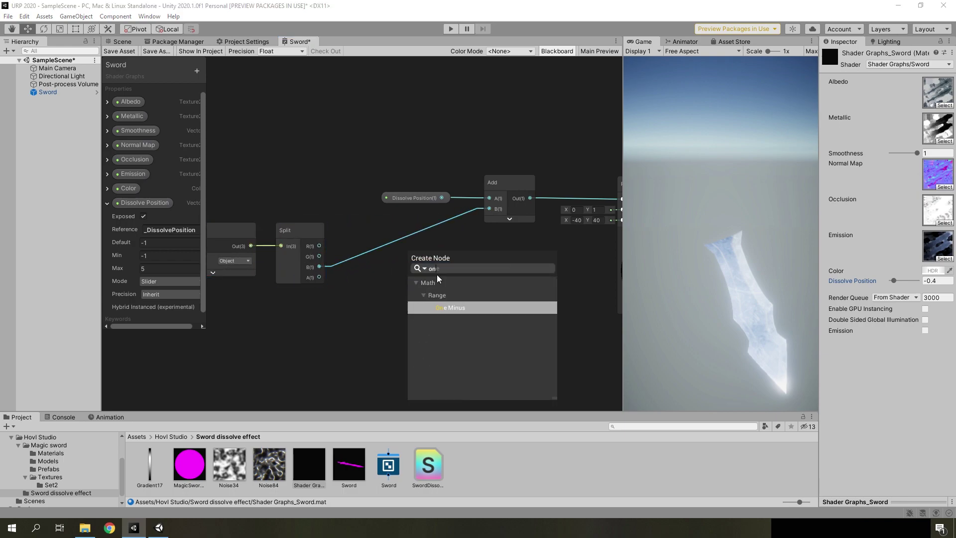
left_click(442, 307)
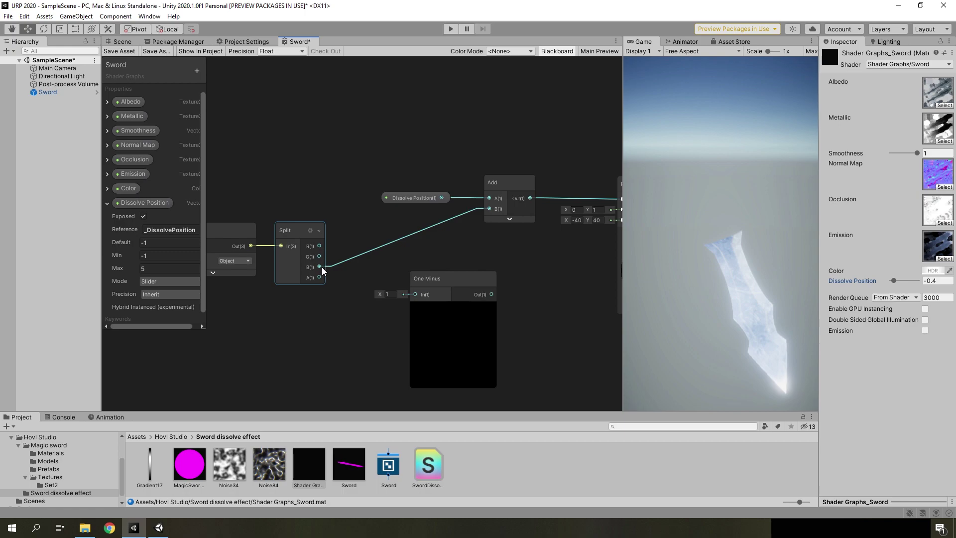
mouse_move(319, 267)
left_mouse_down()
mouse_move(416, 295)
mouse_move(479, 213)
left_mouse_up()
left_click(454, 308)
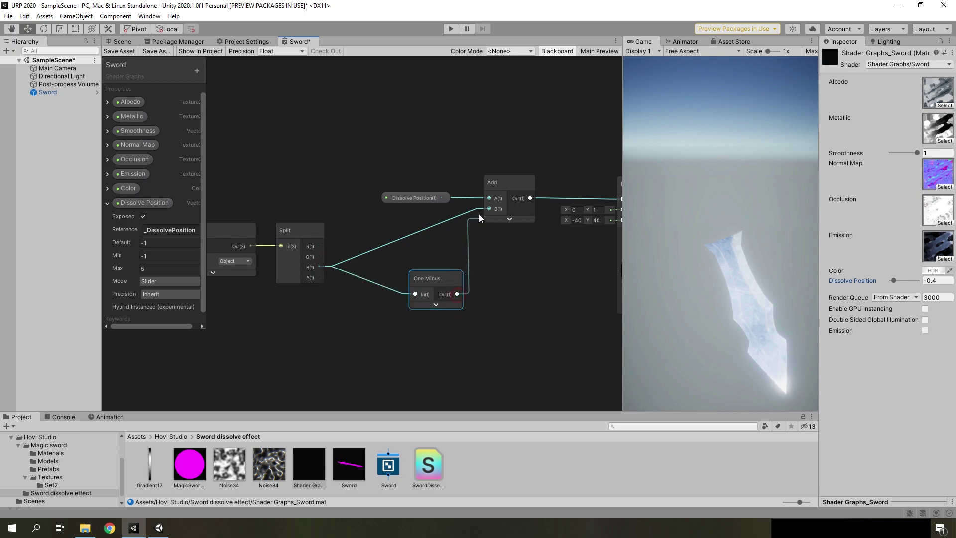
left_click_drag(444, 278, 420, 238)
left_click(132, 52)
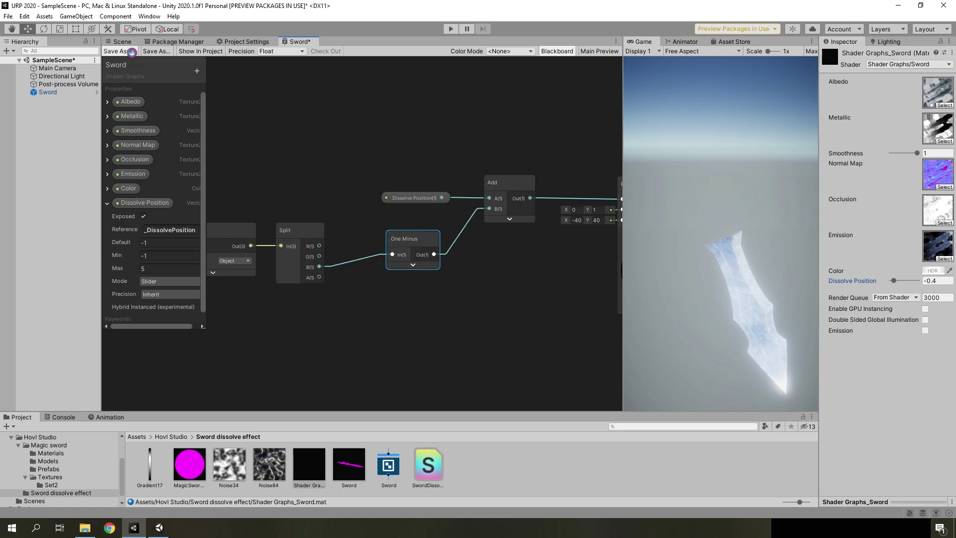
mouse_move(893, 280)
left_mouse_down()
mouse_move(883, 282)
mouse_move(910, 285)
mouse_move(882, 286)
mouse_move(902, 288)
left_mouse_up()
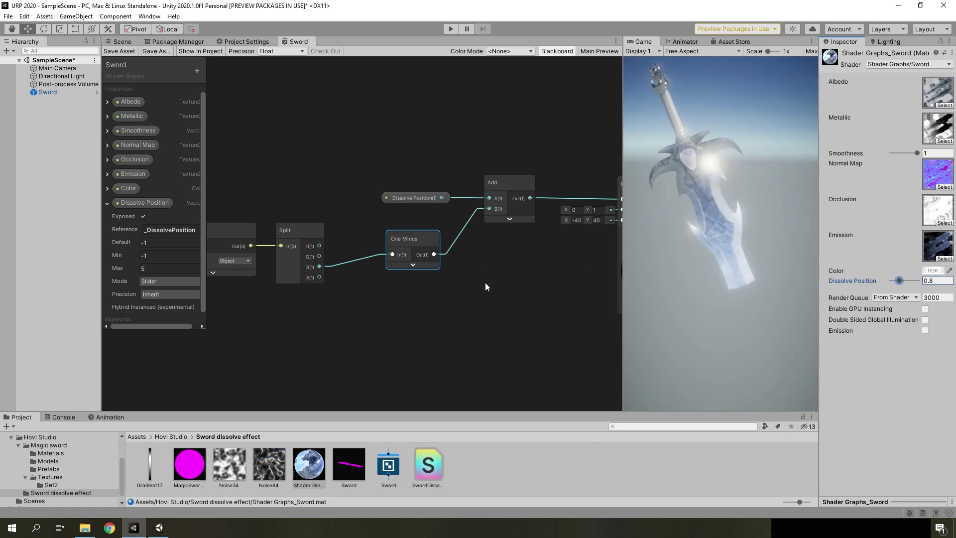
scroll(517, 297, "down", 2)
- Line up Position, Split, One Minus, Add and Remap in a chain beside Clamp
scroll(420, 309, "down", 2)
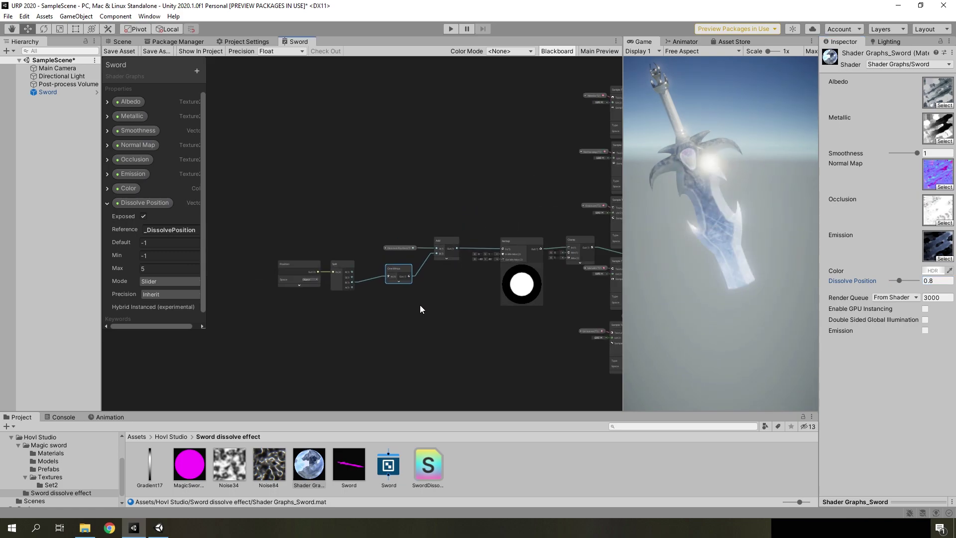
scroll(421, 309, "down", 2)
middle_click_drag(545, 296, 408, 281)
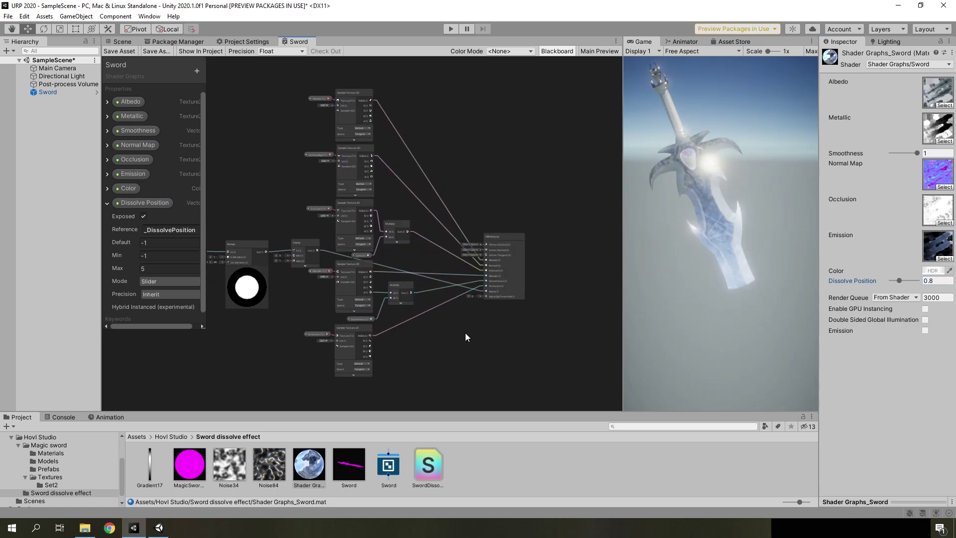
scroll(333, 336, "up", 2)
left_click_drag(334, 336, 444, 303)
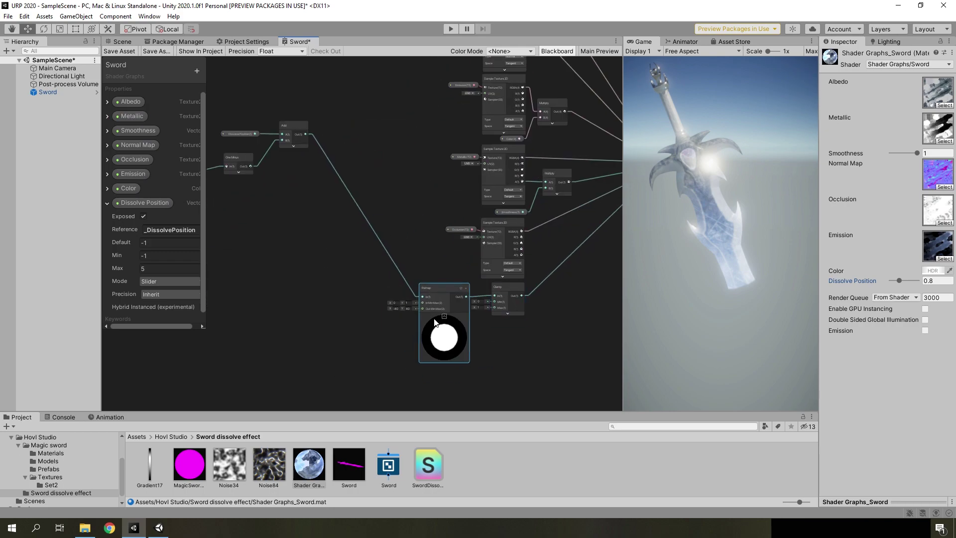
middle_click_drag(445, 303, 585, 312)
left_click_drag(434, 142, 508, 304)
left_click_drag(378, 172, 466, 303)
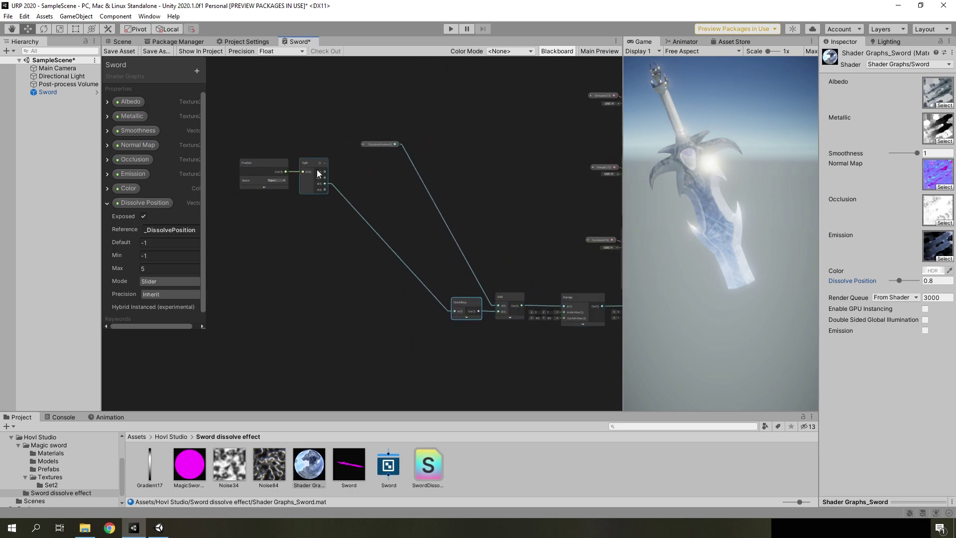
left_click_drag(320, 177, 432, 307)
left_click_drag(264, 163, 380, 309)
scroll(401, 244, "down", 3)
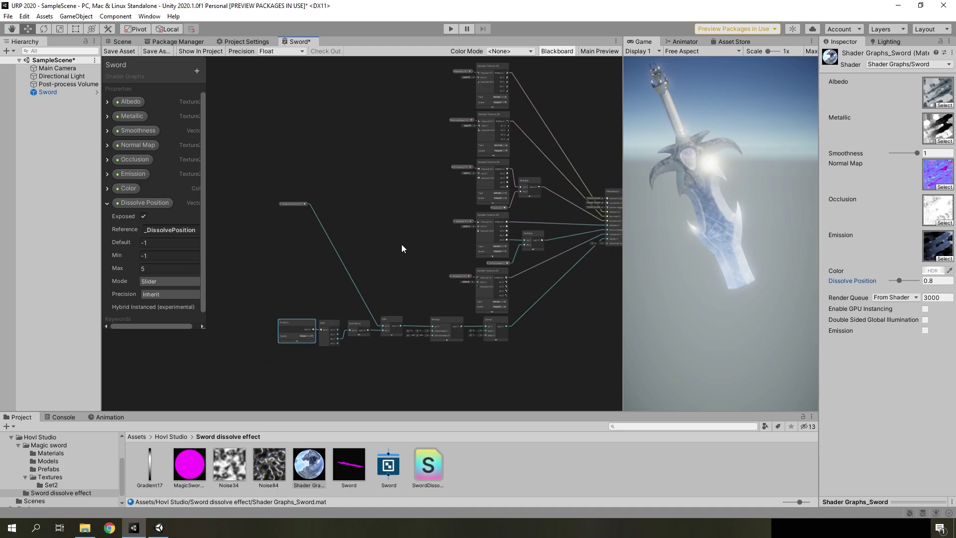
- Rename the Color property to Emission Color and save the graph
key("ctrl+s")
left_click(107, 188)
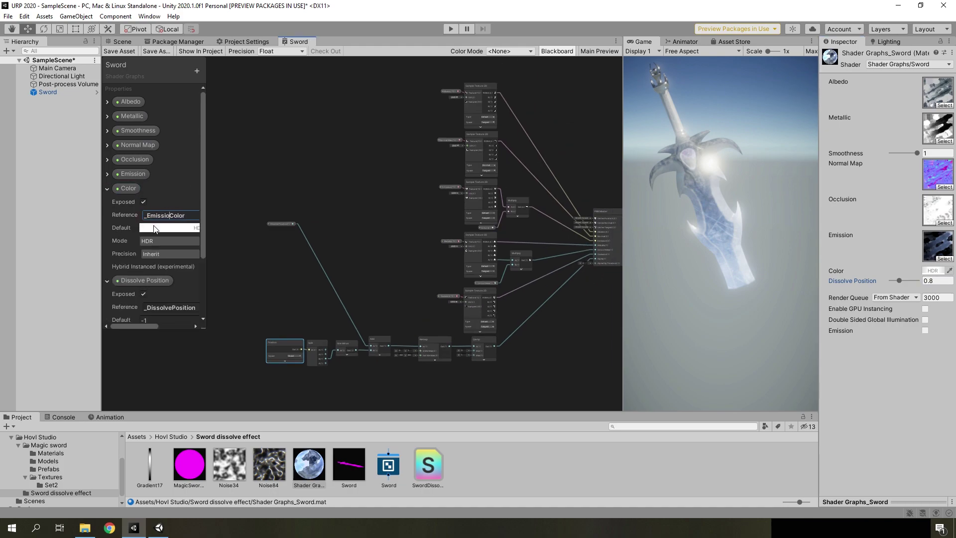
type("n")
double_click(128, 188)
type("Emission Color")
key("Return")
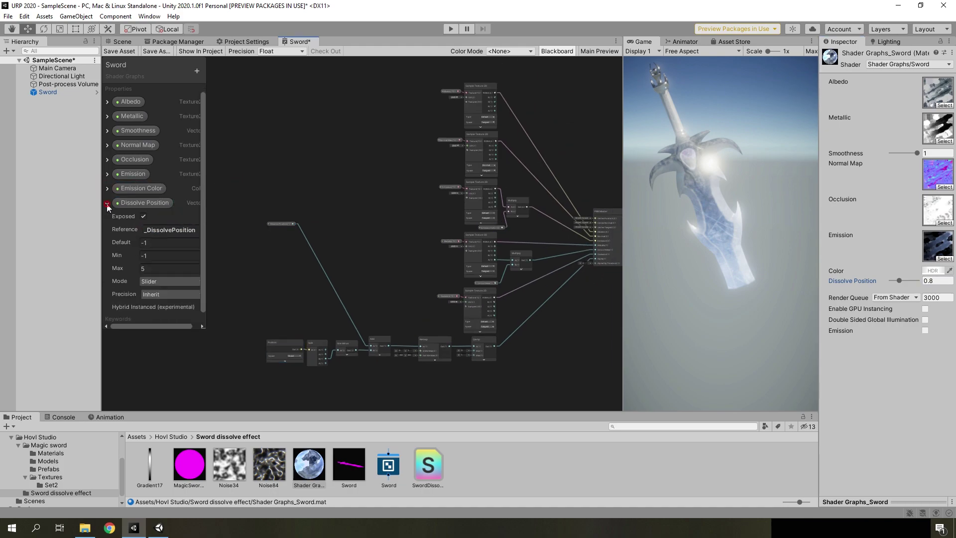
left_click(107, 204)
key("ctrl+s")
scroll(361, 303, "up", 4)
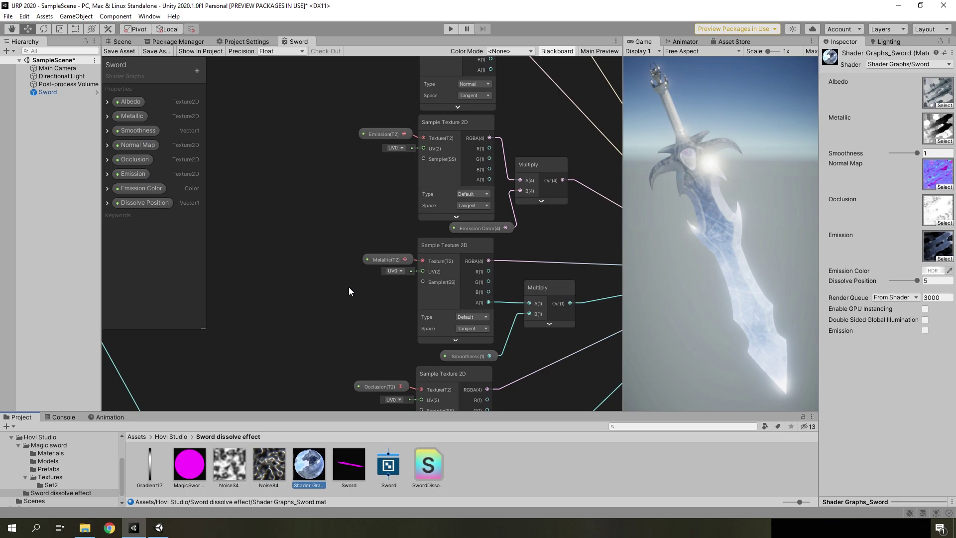
- Disable Tonemapping and set Bloom Intensity to 3 on the Post-process Volume
left_click(67, 84)
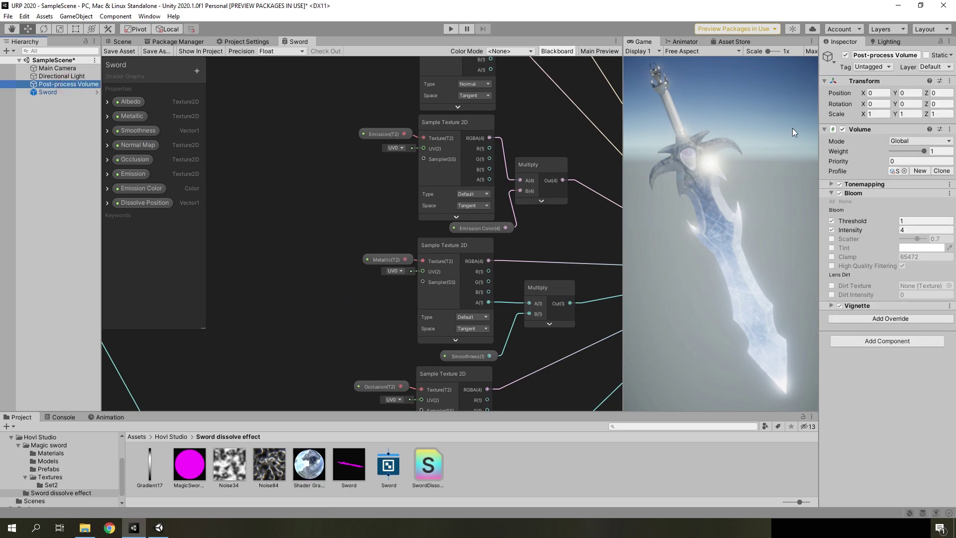
left_click(840, 183)
double_click(917, 230)
type("3000")
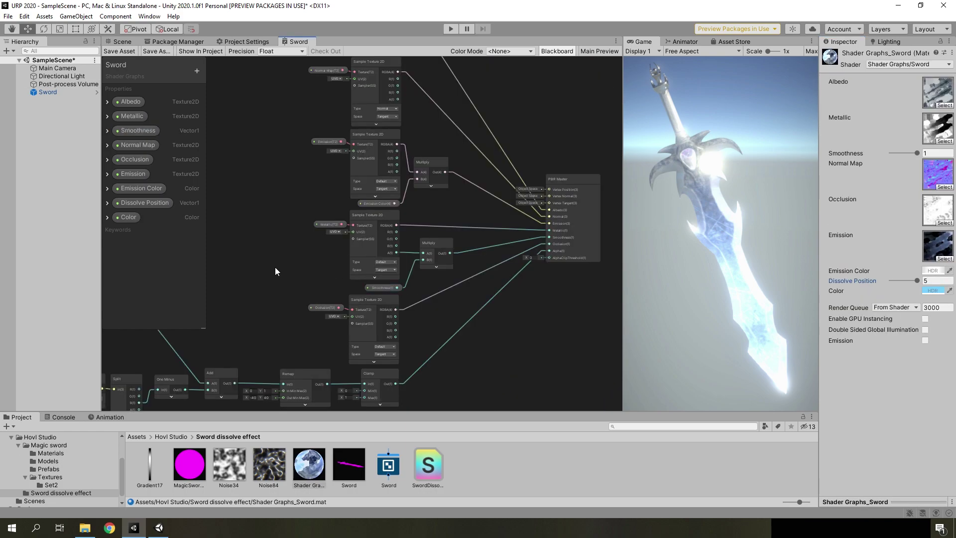
- Pan the Shader Graph back to the Dissolve Position and Position nodes
scroll(249, 299, "down", 1)
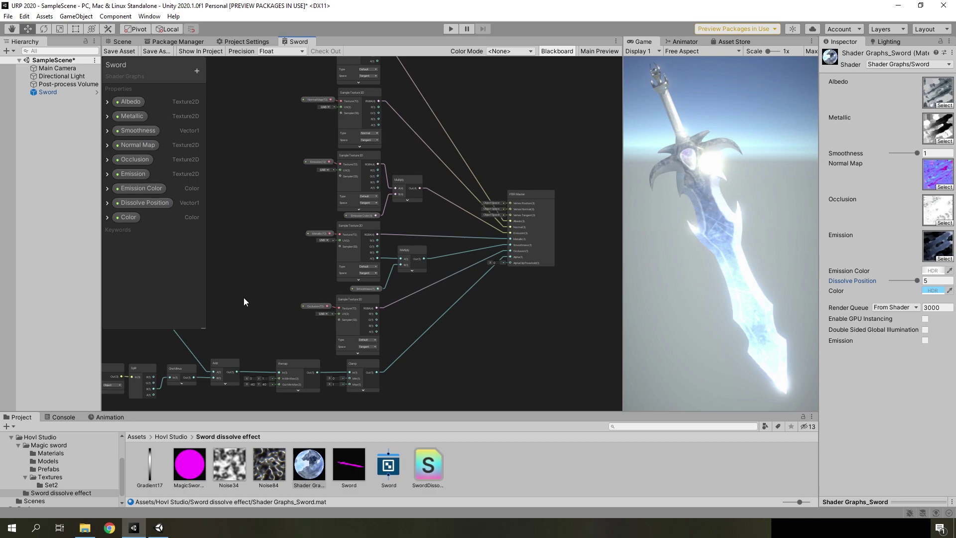
middle_click_drag(243, 297, 431, 277)
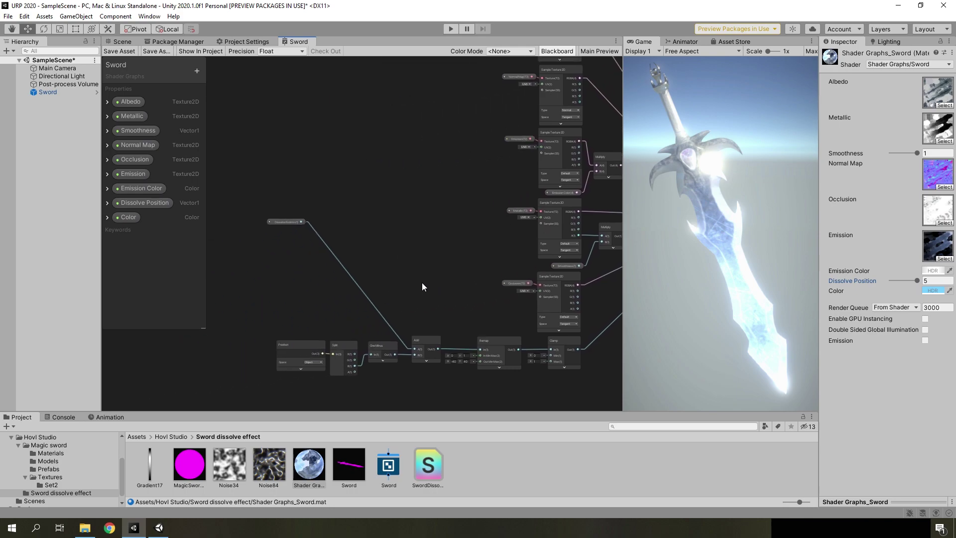
right_click(444, 242)
- Add a Maximum node taking the emission Multiply in A and driving the master Emission
left_click(459, 240)
type("max")
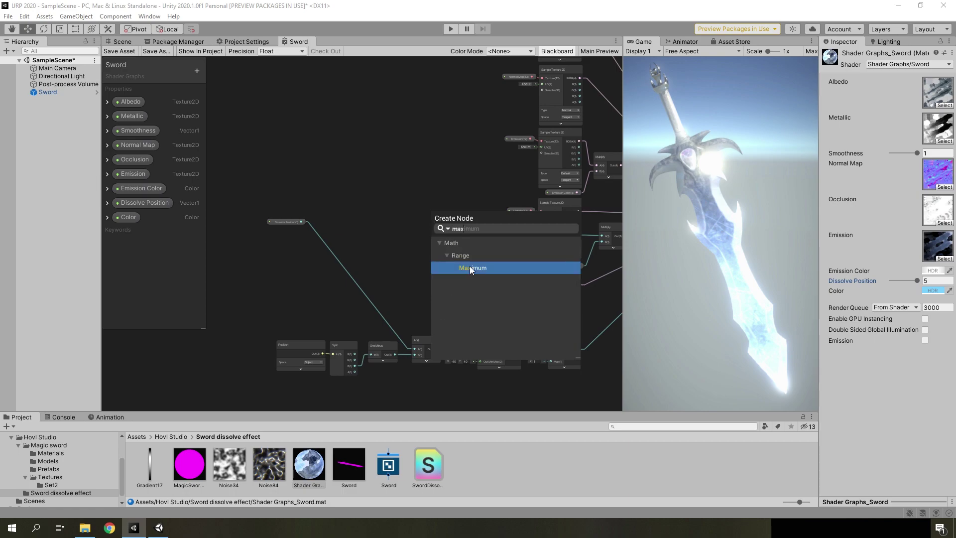
left_click(470, 266)
middle_click_drag(461, 275, 359, 271)
left_click(352, 273)
left_click_drag(351, 271, 537, 219)
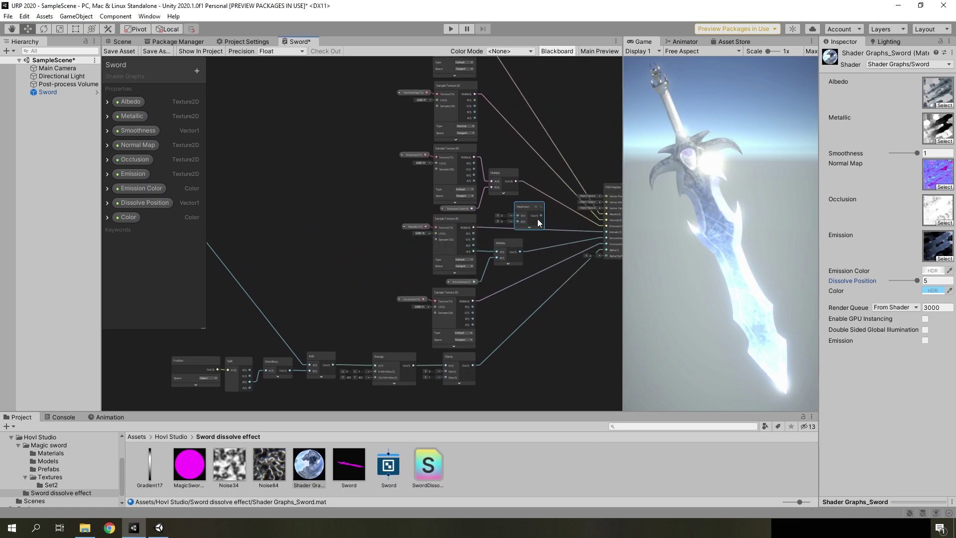
scroll(537, 219, "up", 3)
left_click_drag(513, 166, 521, 218)
middle_click_drag(565, 211, 467, 233)
left_click_drag(468, 233, 548, 254)
middle_click_drag(536, 243, 559, 222)
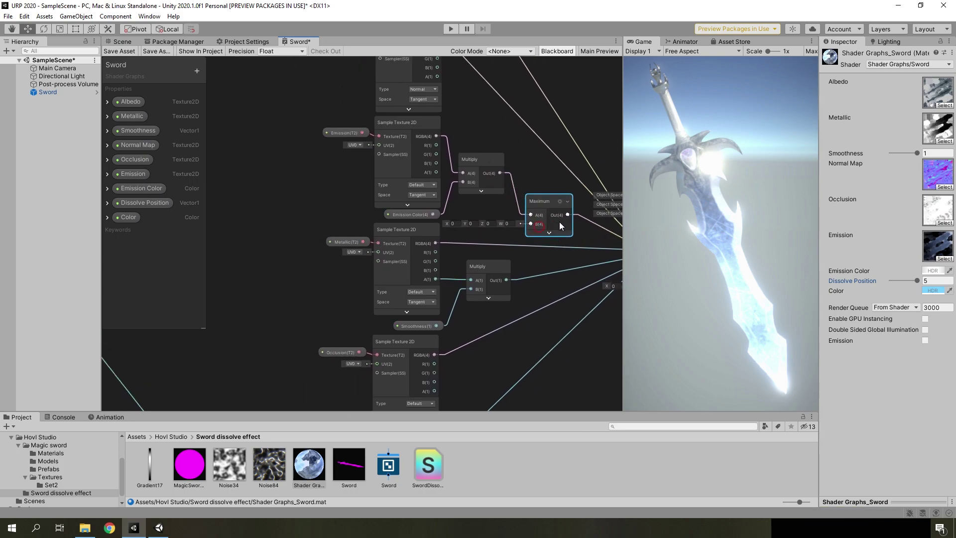
- Create an Add node and wire its output into Maximum's B input
right_click(247, 279)
left_click(286, 258)
key("space")
type("a")
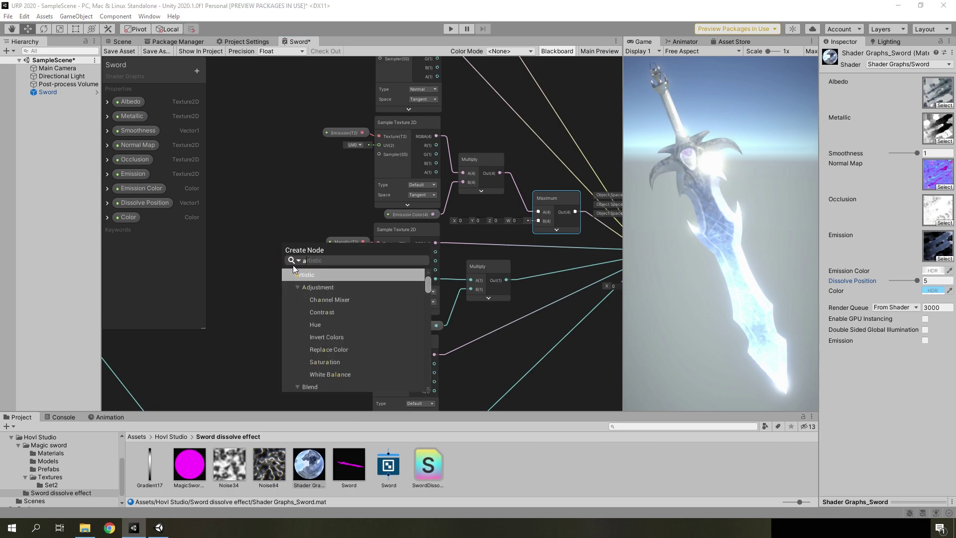
type("dd")
double_click(320, 301)
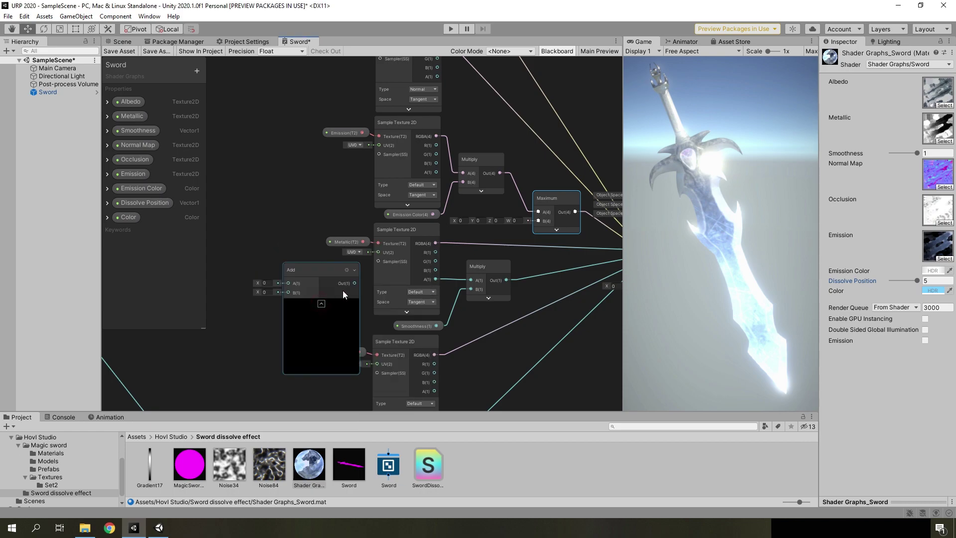
left_click_drag(356, 282, 538, 221)
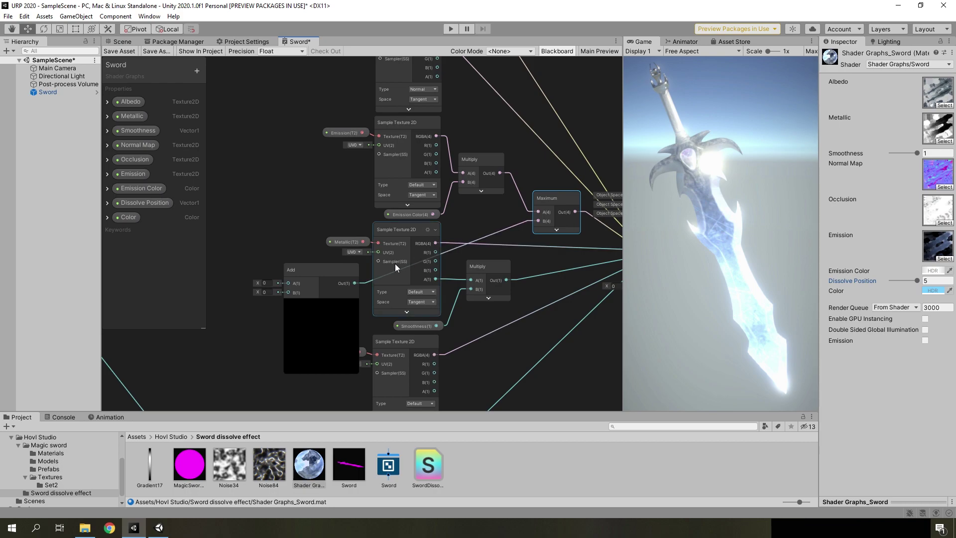
left_click_drag(309, 329, 305, 331)
mouse_move(305, 330)
middle_mouse_down()
mouse_move(408, 252)
mouse_move(524, 225)
middle_mouse_up()
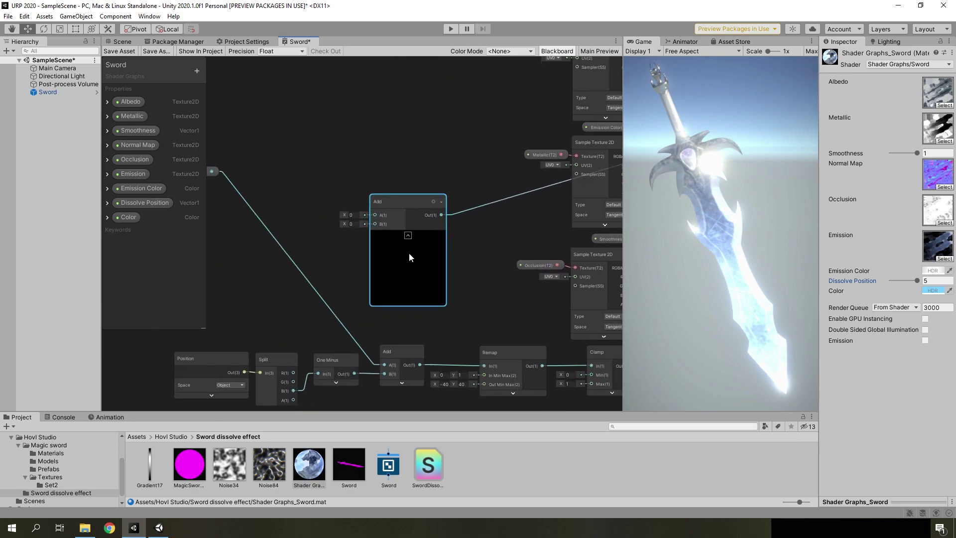
left_click(518, 192)
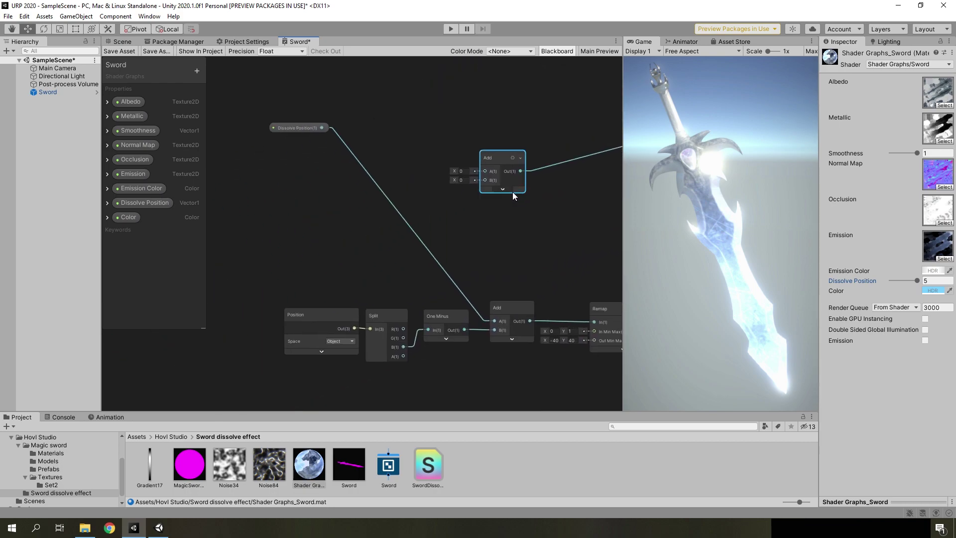
- Create a Remap node fed by Dissolve Position
right_click(381, 190)
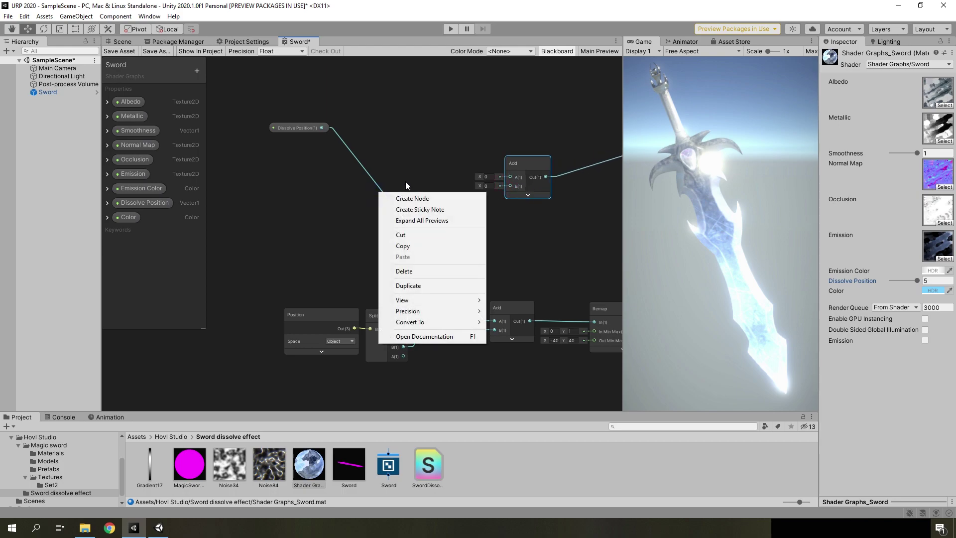
left_click(405, 196)
type("re")
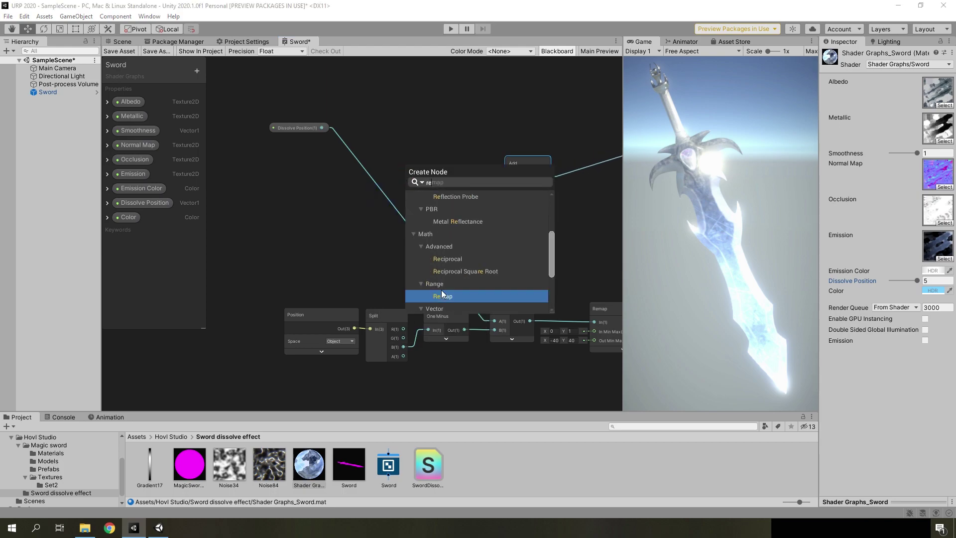
left_click(441, 296)
left_click(424, 273)
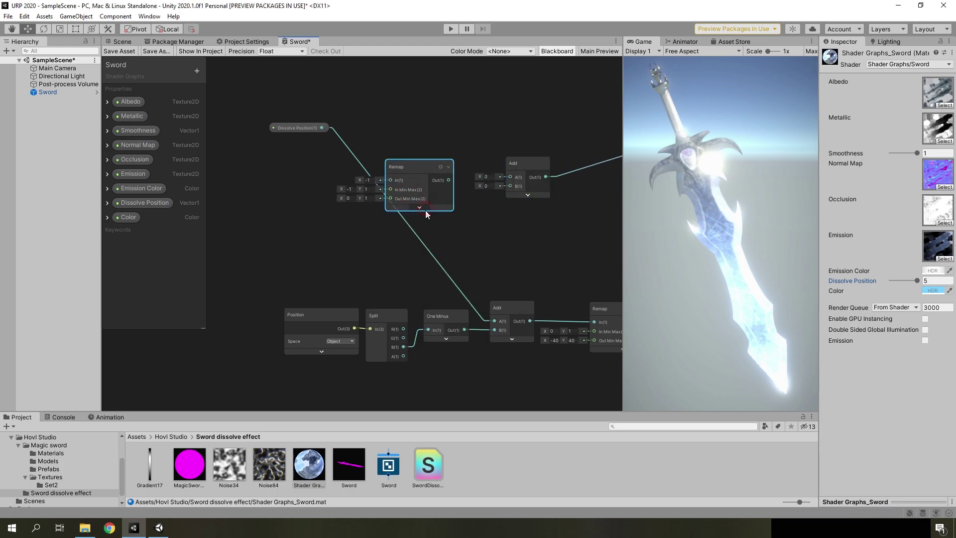
left_click_drag(403, 346, 416, 204)
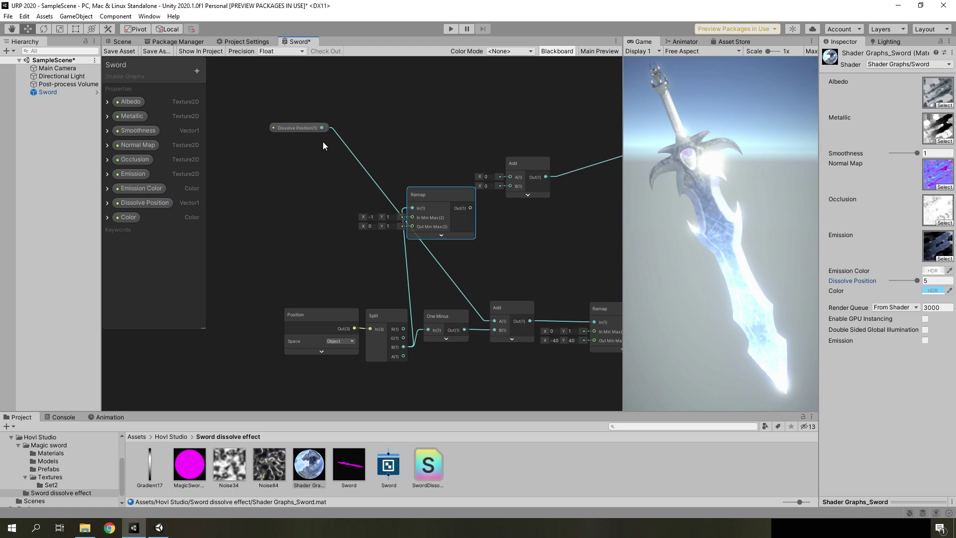
mouse_move(322, 128)
left_mouse_down()
mouse_move(406, 199)
mouse_move(419, 232)
left_mouse_up()
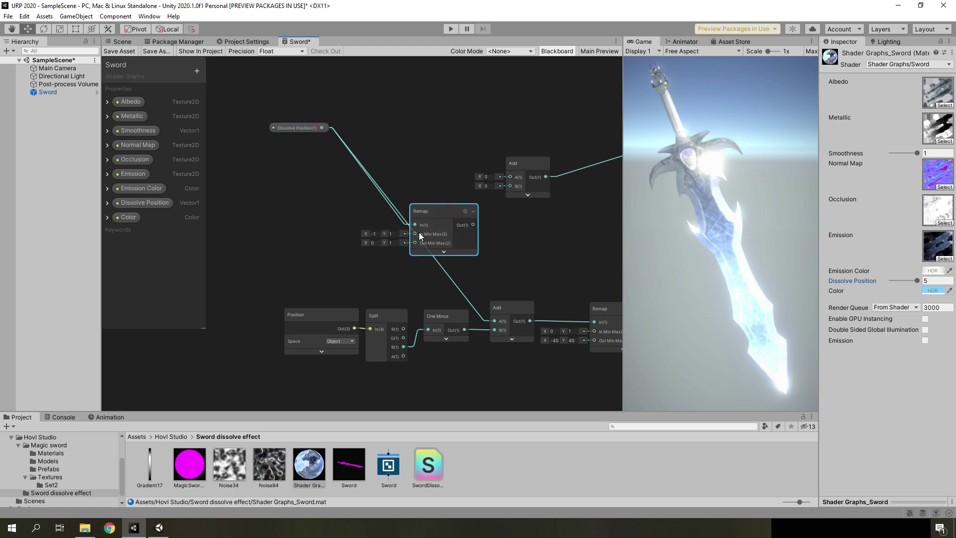
- Set Remap In Min Max to -1, 5 and Out Min Max to 2, -4
left_click(373, 233)
left_click(396, 243)
type("4")
left_click(525, 258)
- Wire Remap and Split B into the upper Add node and save the graph
left_click_drag(464, 228, 433, 245)
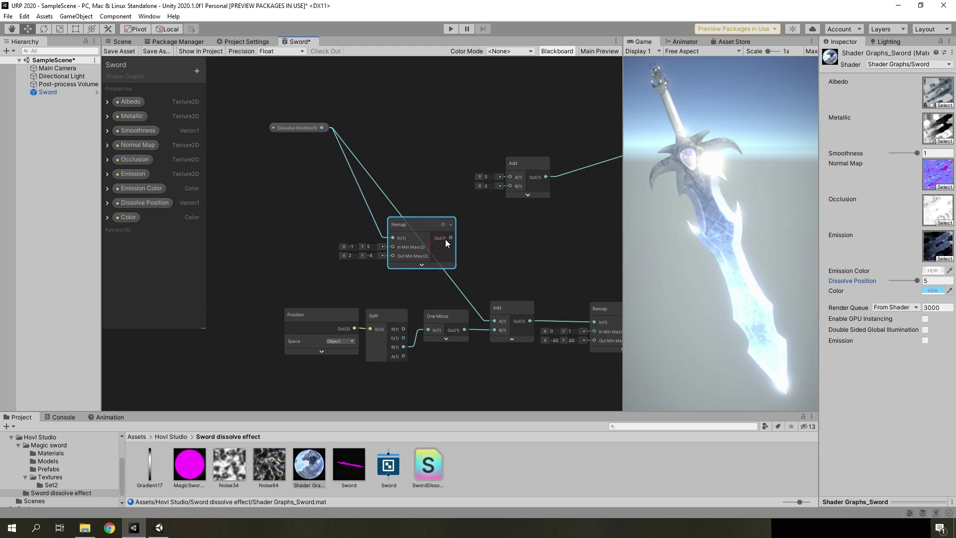
left_click_drag(442, 239, 510, 177)
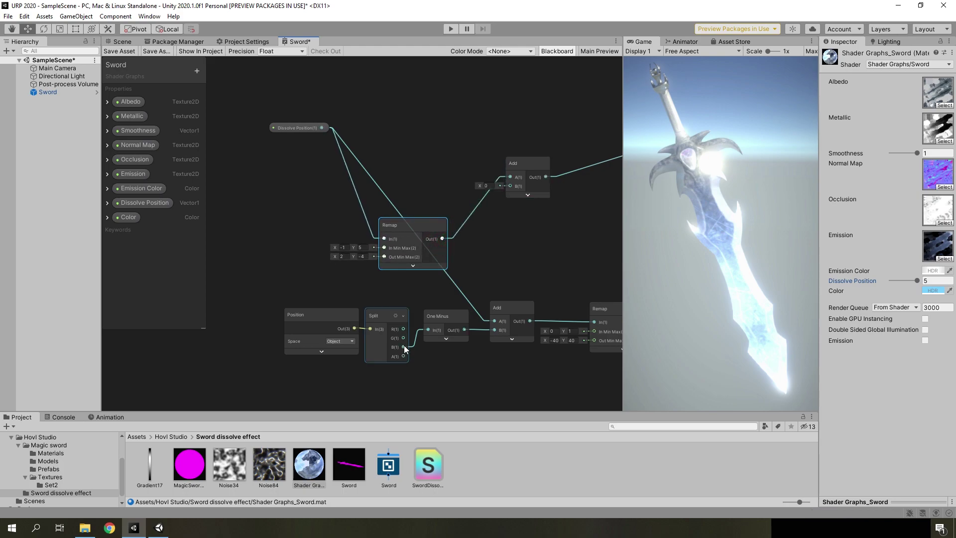
left_click_drag(403, 347, 510, 185)
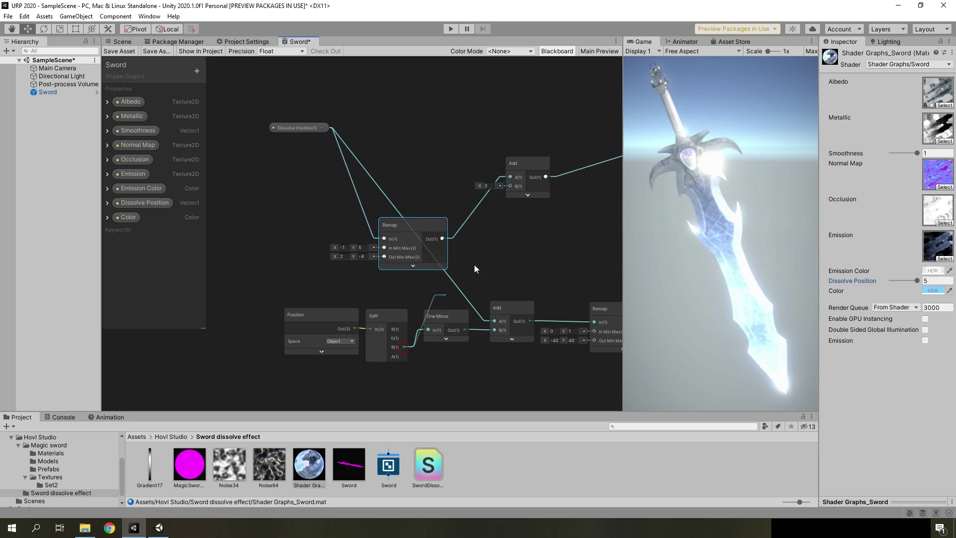
left_click(132, 52)
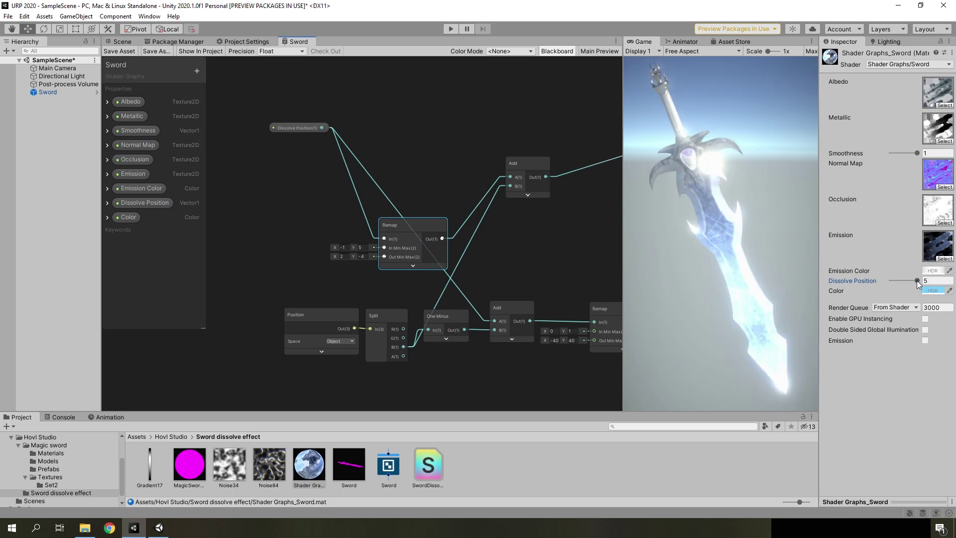
- Set Dissolve Position to about 1.3 and drop the Color property onto the graph
mouse_move(917, 281)
left_mouse_down()
mouse_move(889, 287)
mouse_move(917, 282)
left_mouse_up()
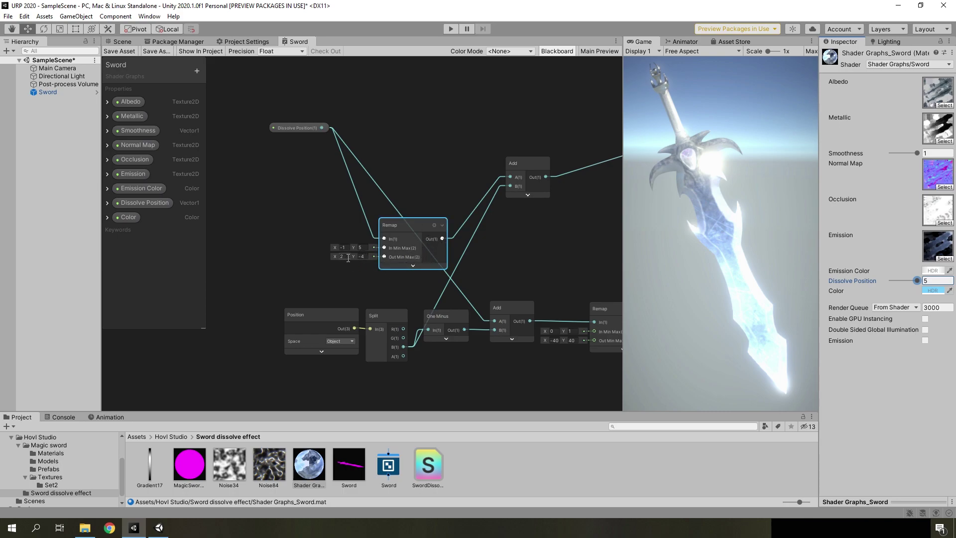
left_click(362, 273)
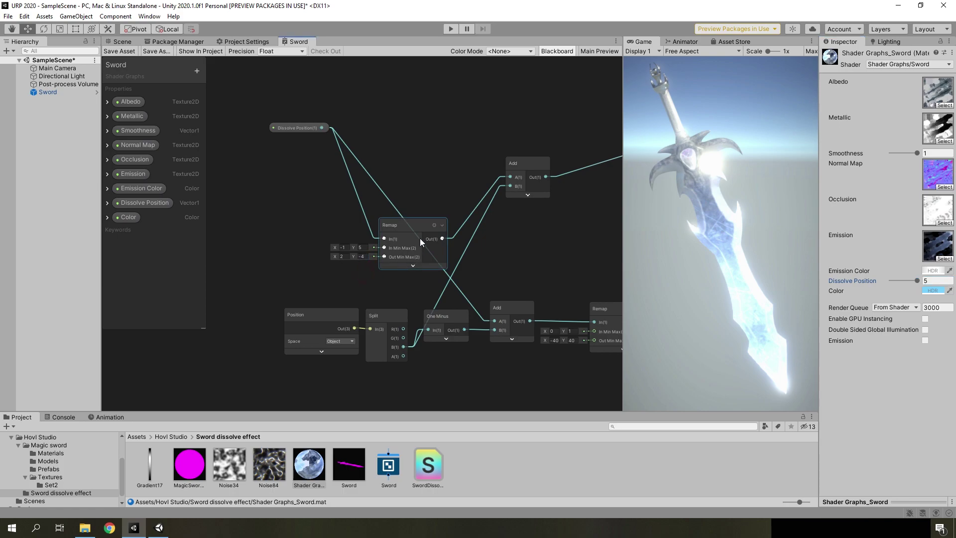
key("ctrl+z")
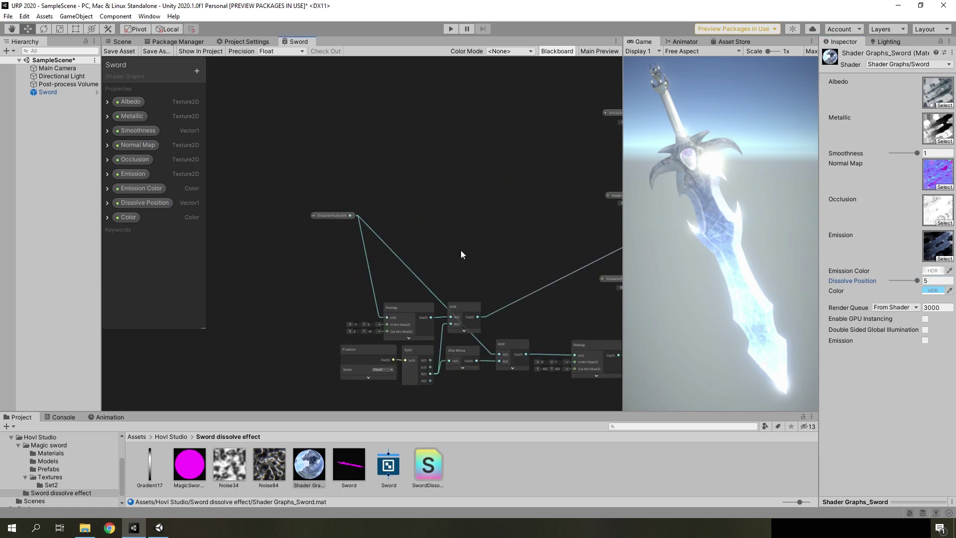
left_click_drag(903, 281, 882, 280)
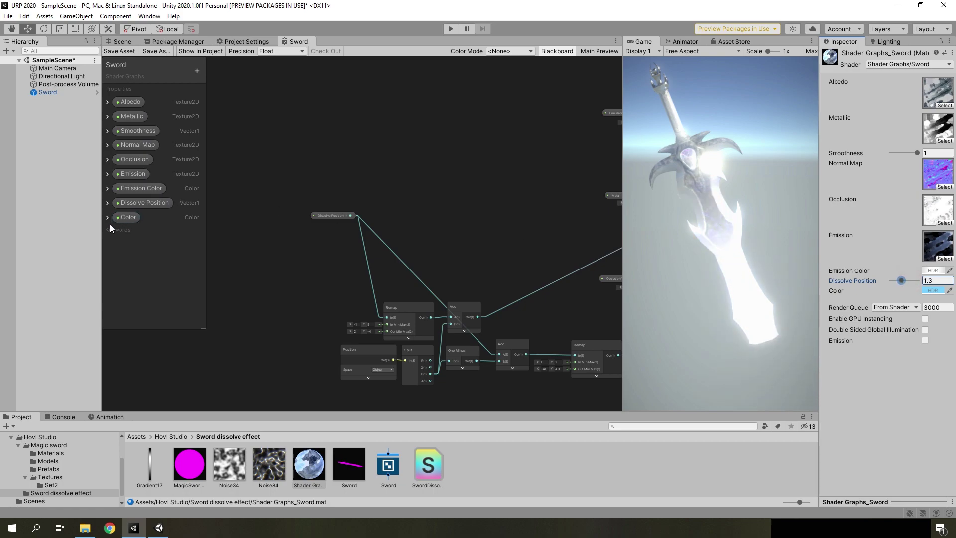
left_click(107, 218)
left_click_drag(483, 239, 488, 255)
- Add a Multiply node with the Color node in A and the Add result in B
scroll(480, 255, "up", 3)
right_click(519, 261)
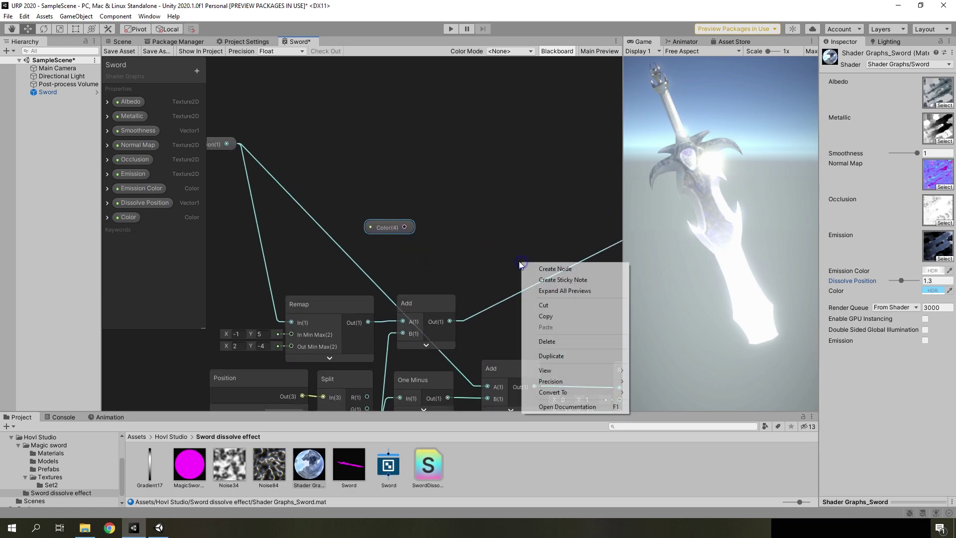
left_click(554, 269)
type("mu")
left_click(411, 299)
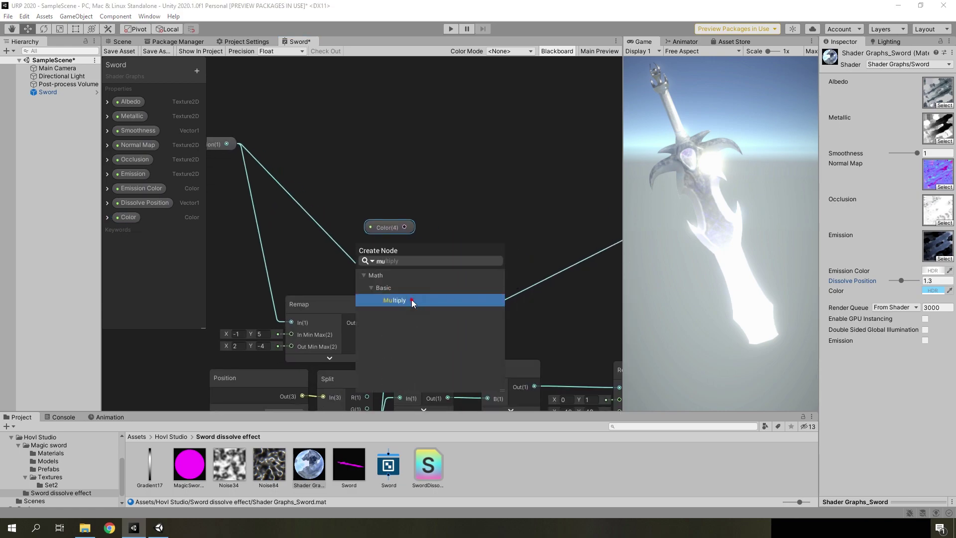
left_click(557, 317)
left_click_drag(450, 321, 512, 303)
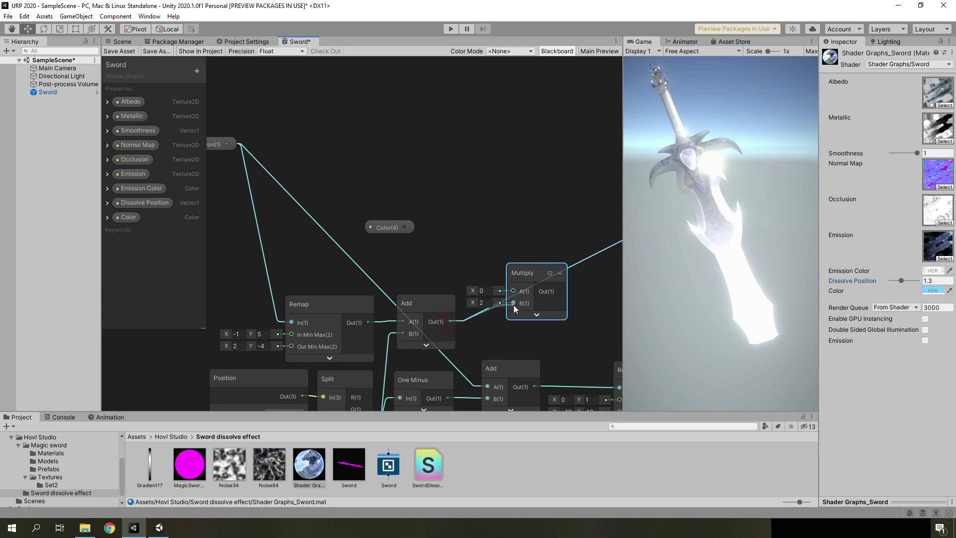
mouse_move(404, 227)
left_mouse_down()
mouse_move(516, 275)
mouse_move(514, 290)
mouse_move(450, 285)
left_mouse_up()
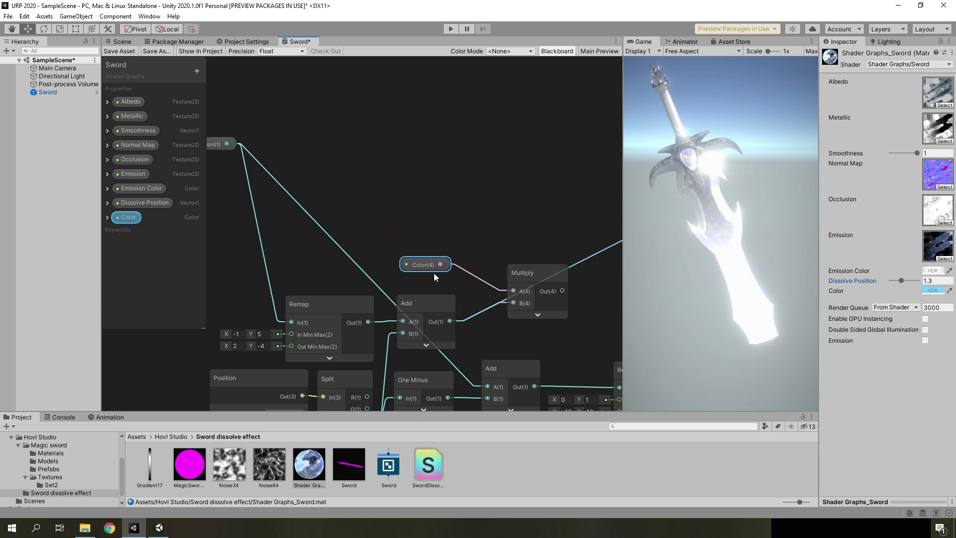
left_click_drag(555, 289, 545, 285)
middle_click_drag(499, 284, 366, 303)
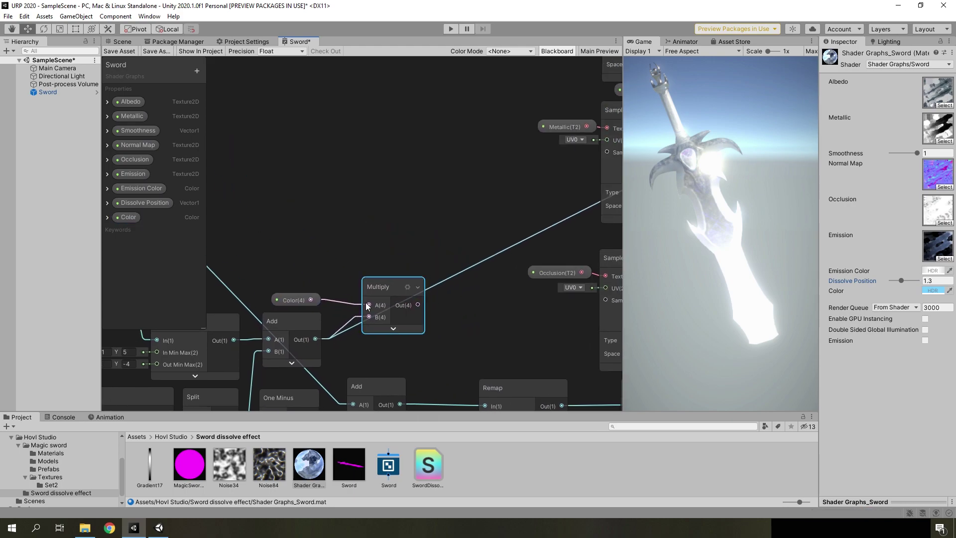
- Check the Color property's settings and save the Sword shader graph
left_click(107, 217)
left_click(127, 219)
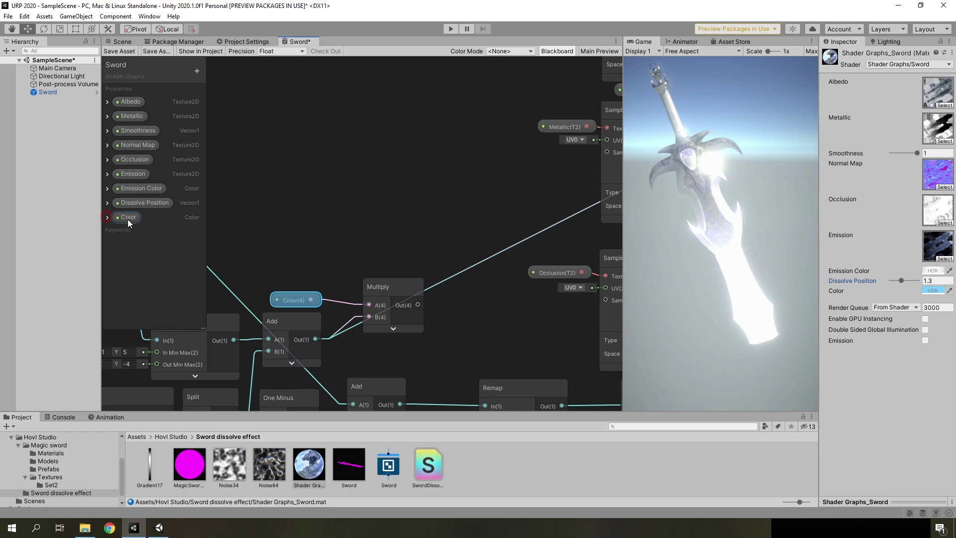
scroll(396, 310, "down", 3)
scroll(547, 187, "down", 2)
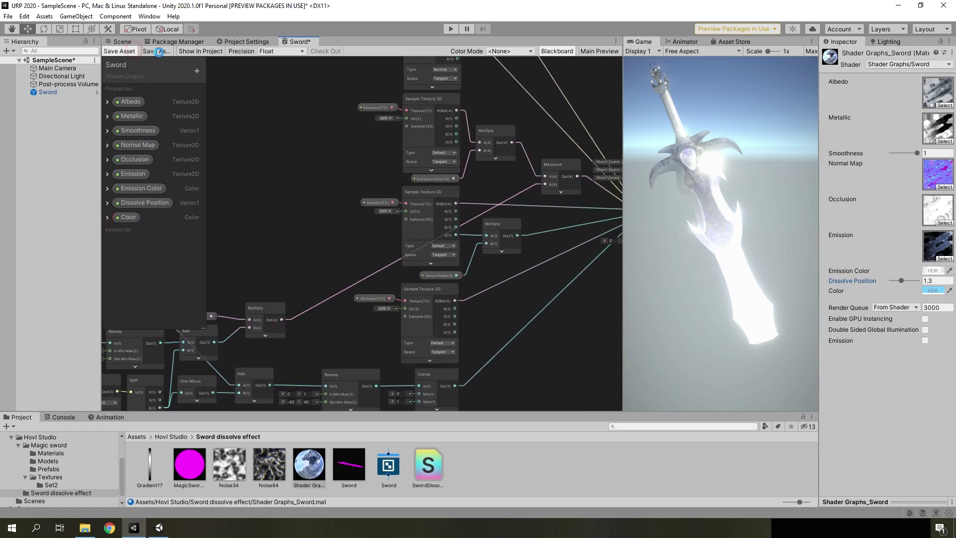
left_click(119, 50)
- Set the material's Color to light blue and preview the glowing edge at Dissolve Position 1.2
left_click(933, 290)
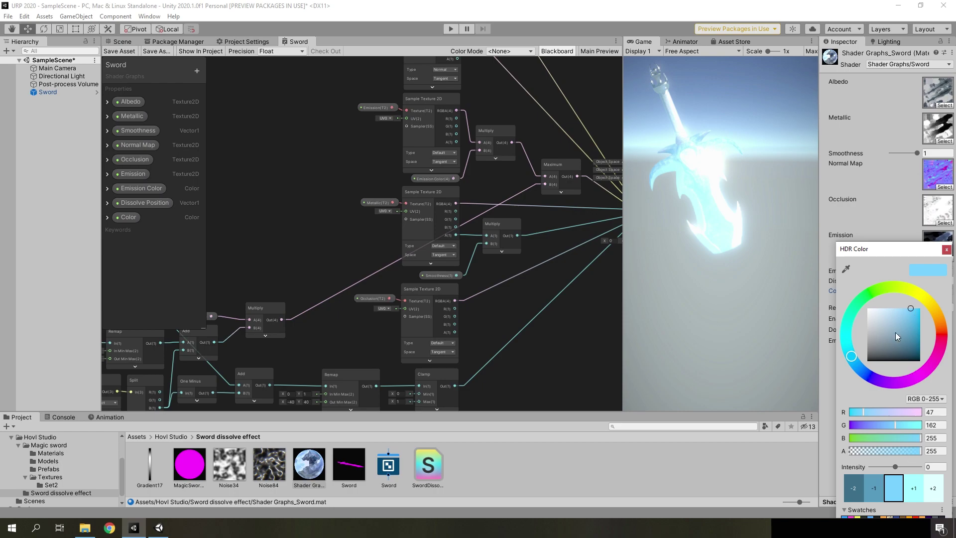
left_click_drag(851, 357, 858, 367)
left_click(901, 280)
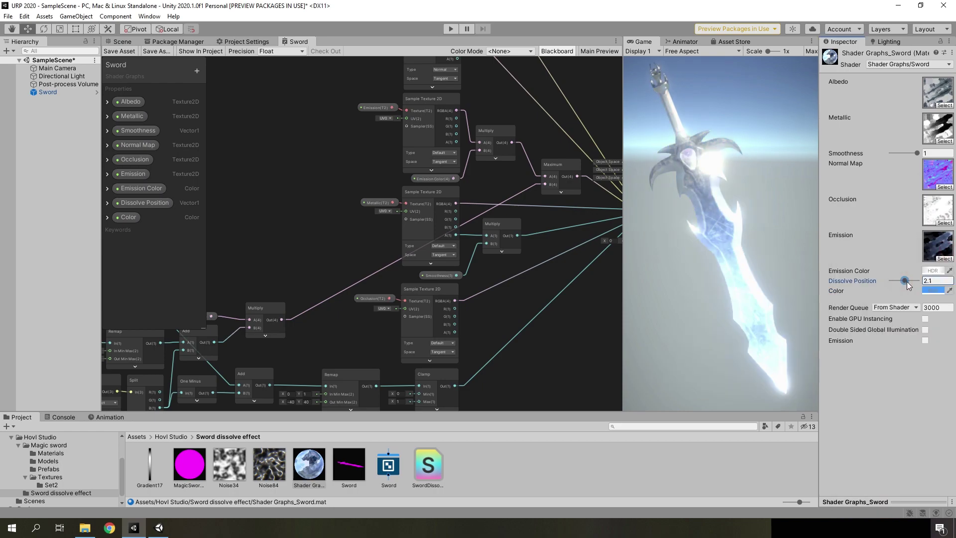
left_click_drag(901, 280, 908, 286)
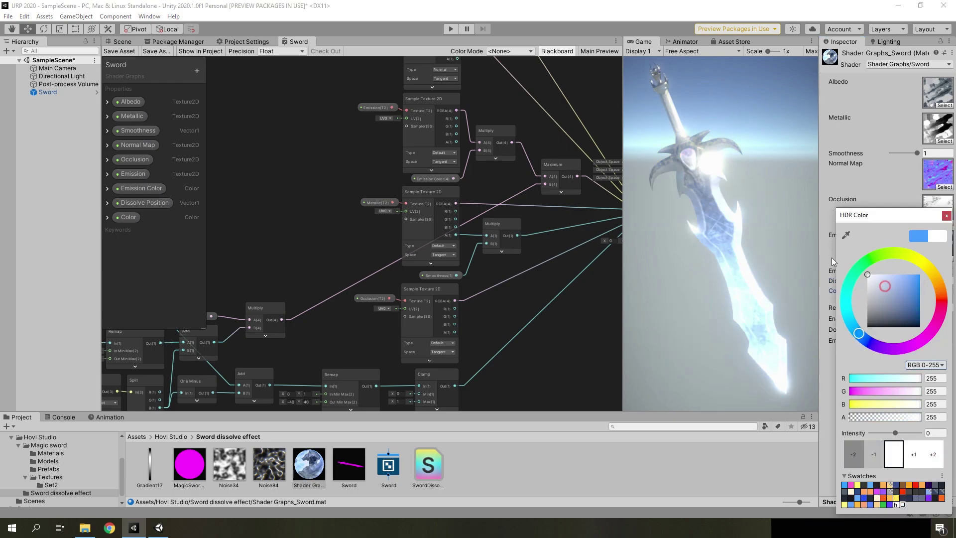
mouse_move(917, 281)
left_mouse_down()
mouse_move(900, 289)
mouse_move(908, 281)
left_mouse_up()
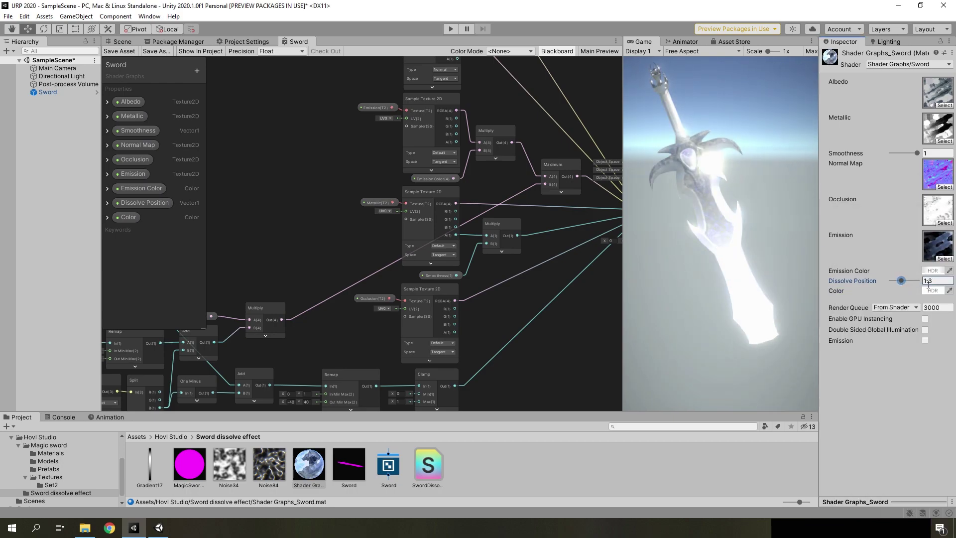
left_click(933, 290)
left_click(902, 277)
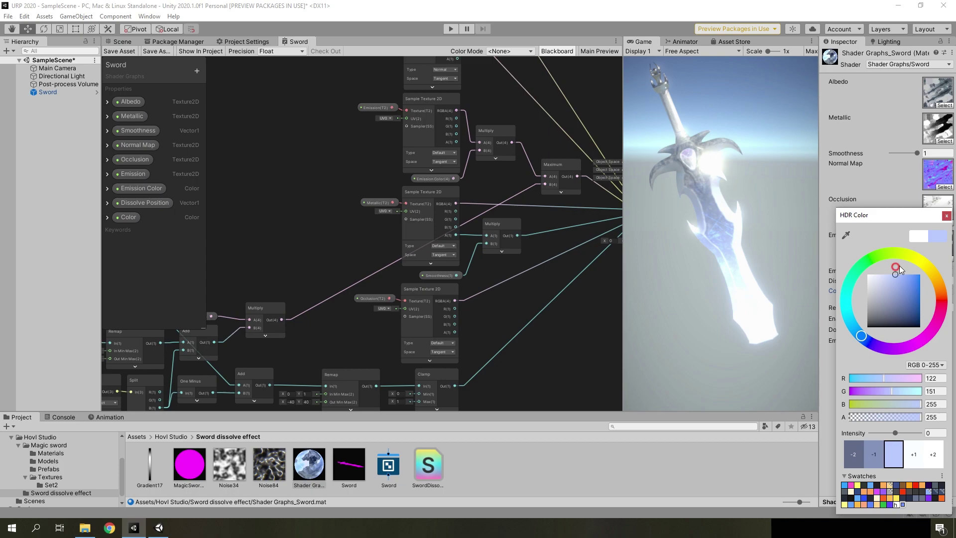
left_click(946, 215)
scroll(411, 237, "up", 3)
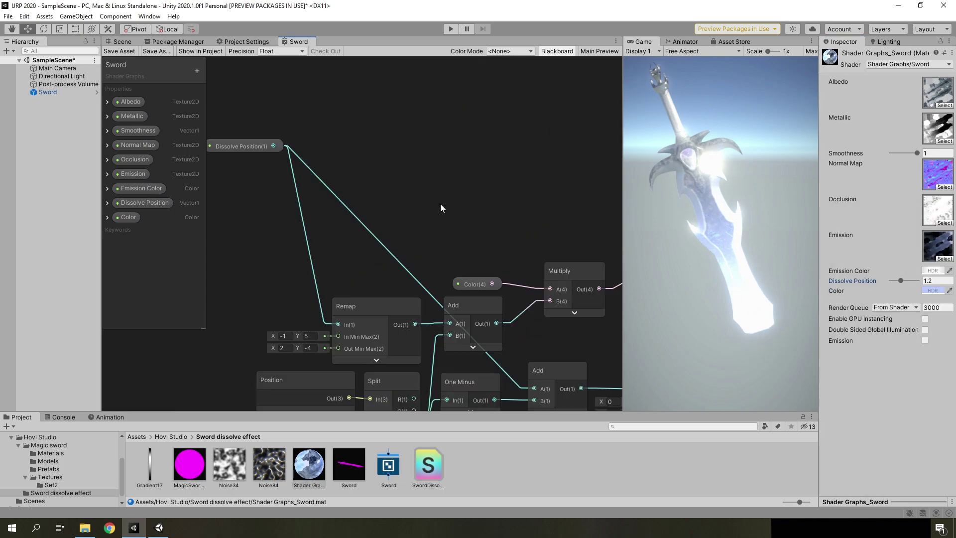
scroll(438, 201, "down", 2)
- Add a new Texture2D property to the Blackboard and name it Noise
scroll(469, 179, "down", 1)
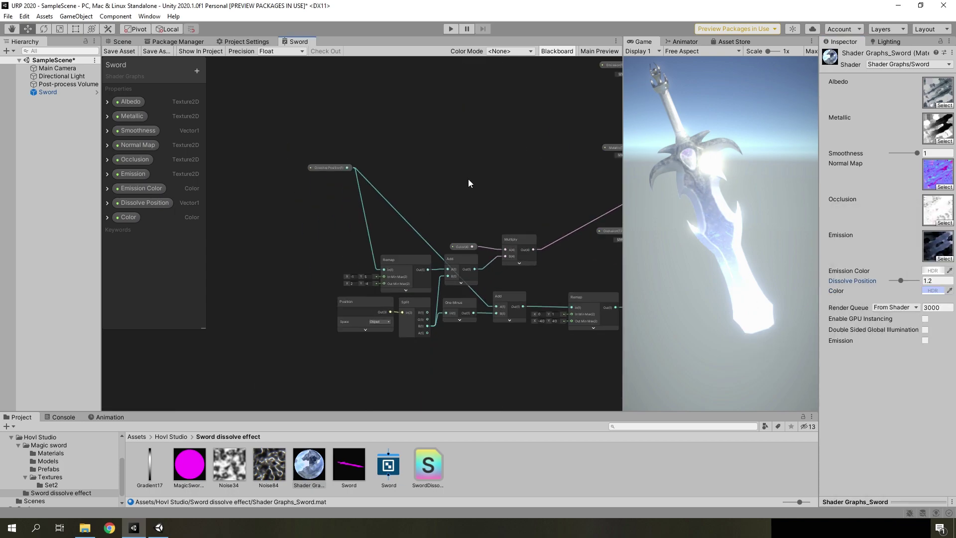
scroll(434, 249, "down", 1)
left_click(197, 70)
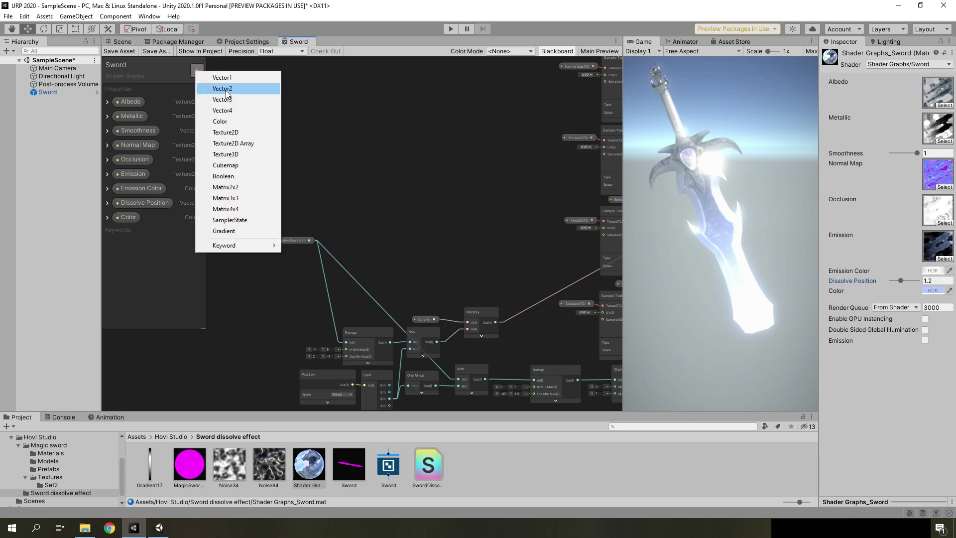
left_click(239, 131)
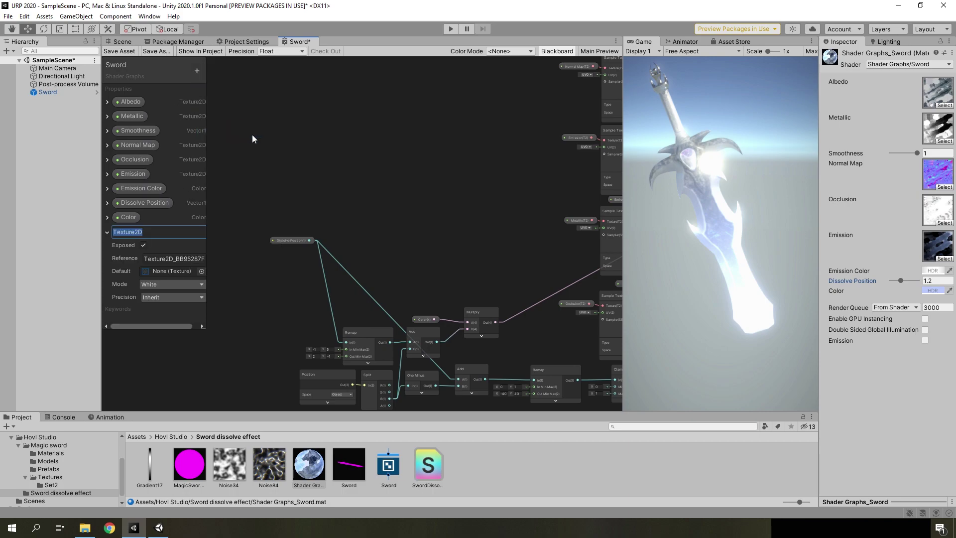
type("Noise")
double_click(143, 234)
- Set the Noise property's reference to _Noise and its Mode to Black
left_click(170, 260)
key("BackSpace")
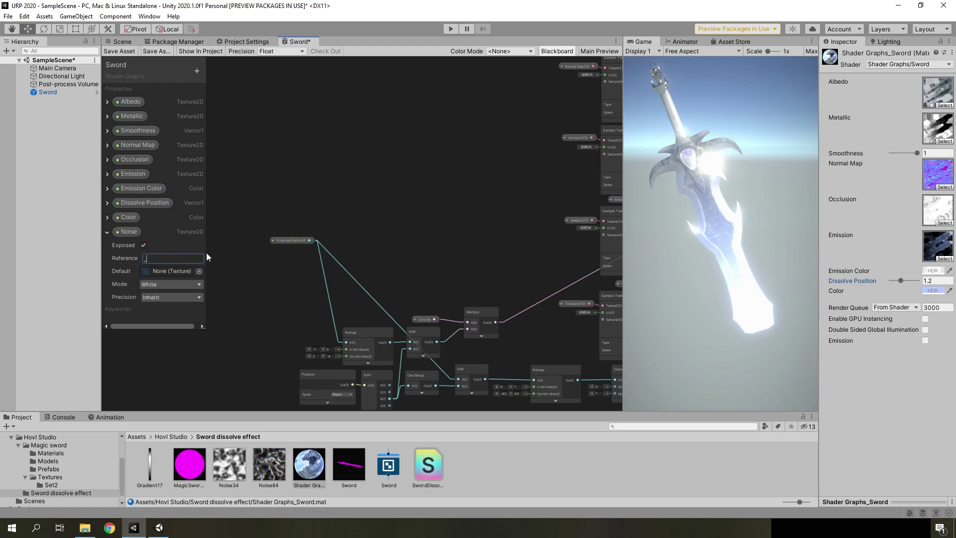
type("Noise")
key("Return")
left_click(155, 288)
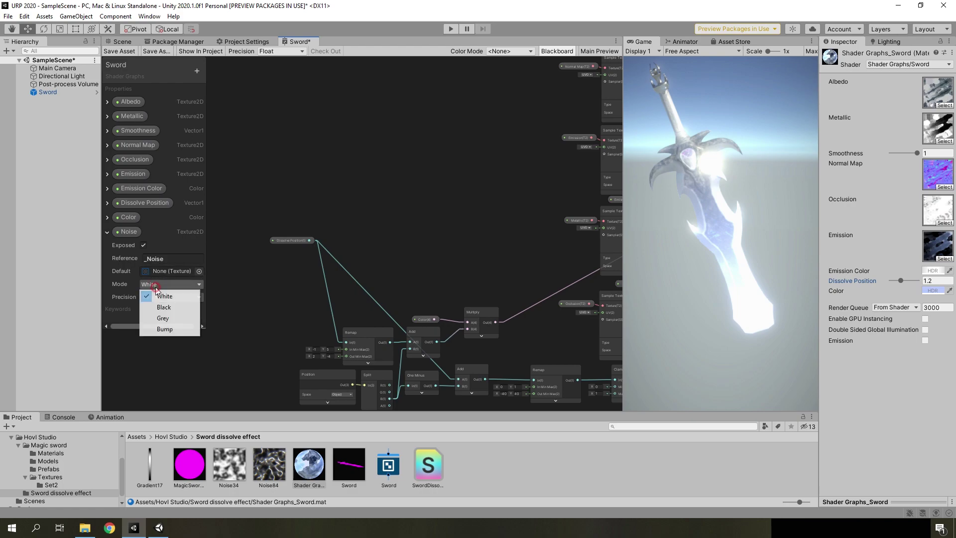
left_click(164, 307)
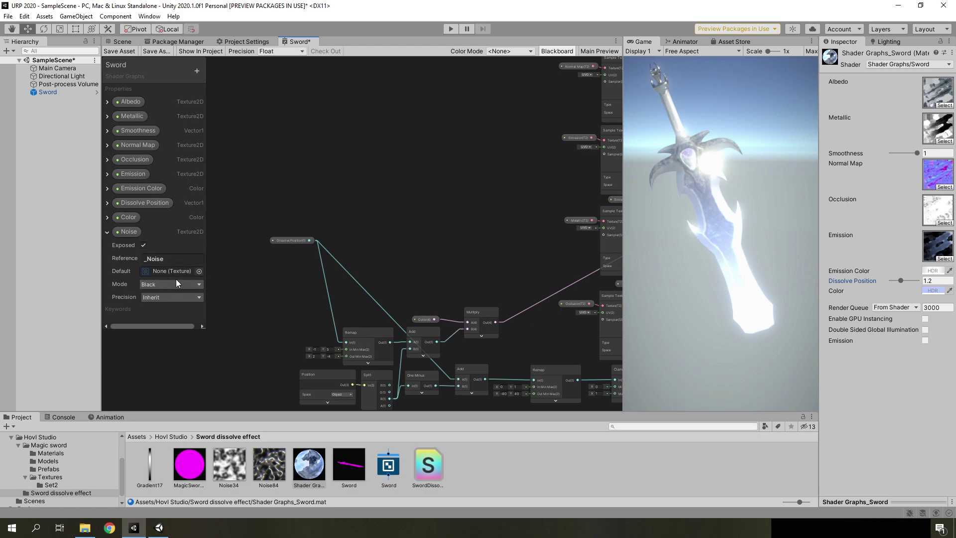
left_click(107, 233)
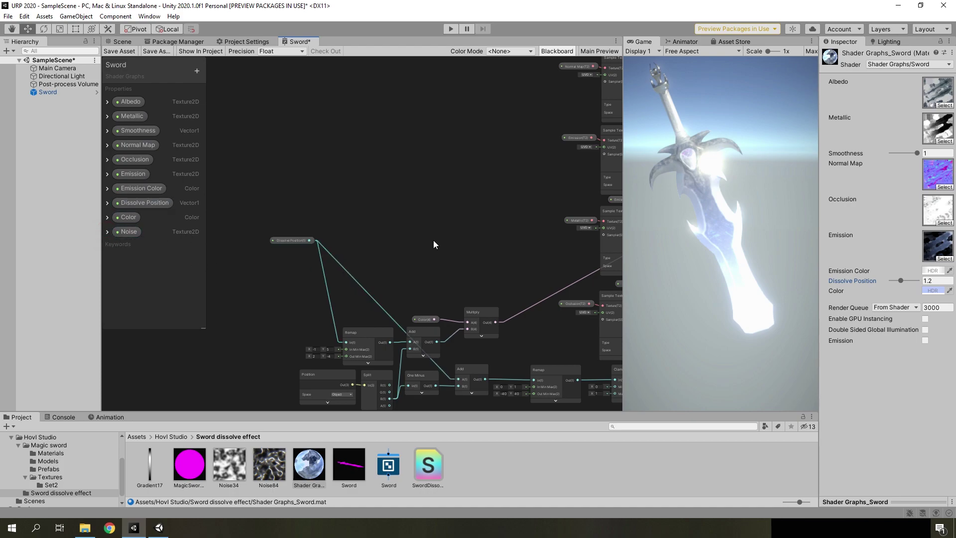
scroll(470, 249, "up", 2)
scroll(478, 249, "up", 2)
- Duplicate a Sample Texture 2D node and feed the Noise property into its Texture (T2) input
scroll(489, 247, "up", 2)
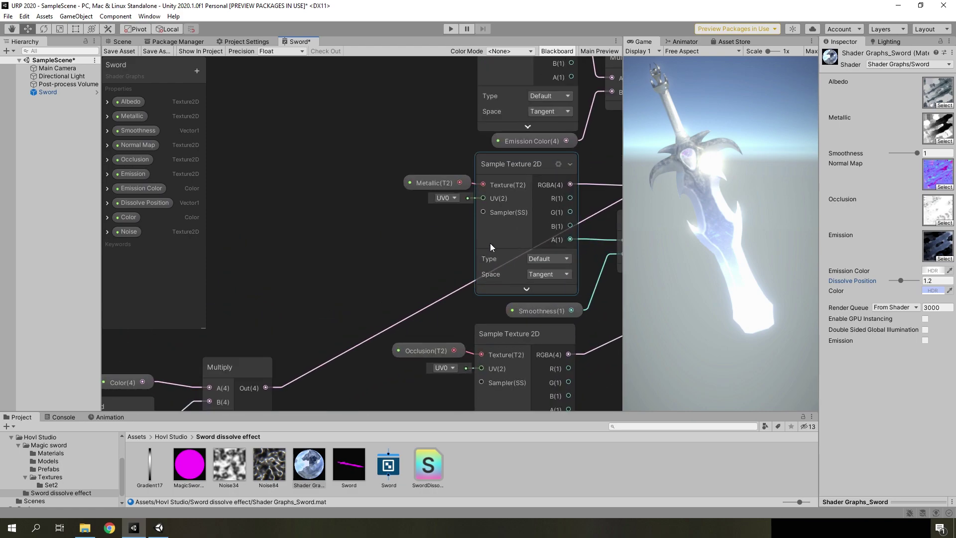
scroll(509, 233, "up", 2)
key("ctrl+d")
middle_click_drag(348, 258, 459, 268)
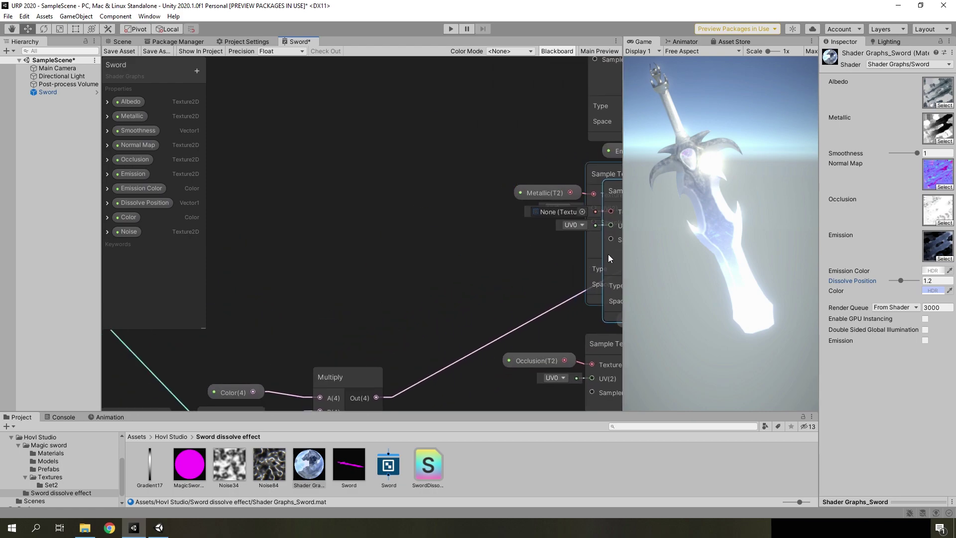
left_click_drag(614, 264, 286, 240)
middle_click_drag(286, 241, 398, 248)
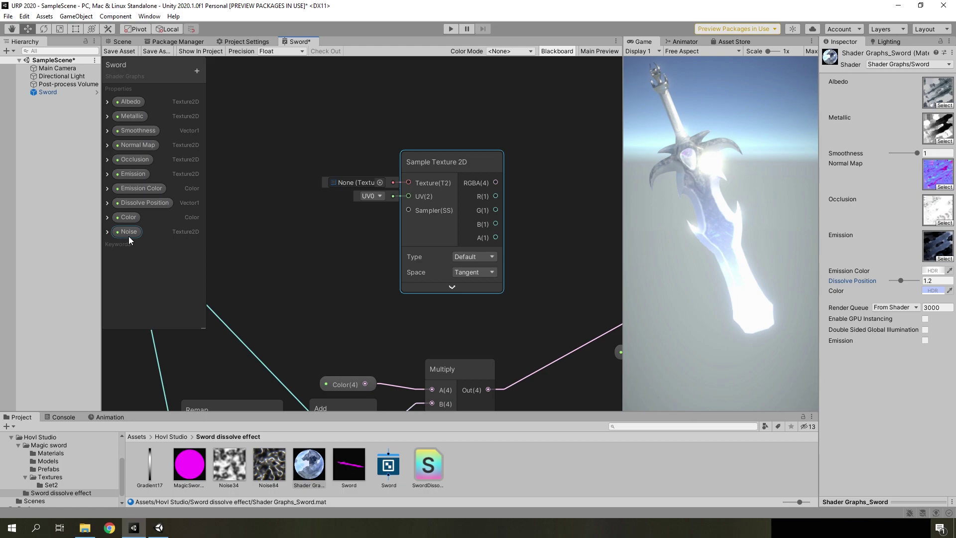
mouse_move(128, 232)
left_mouse_down()
mouse_move(328, 186)
mouse_move(317, 155)
mouse_move(408, 182)
left_mouse_up()
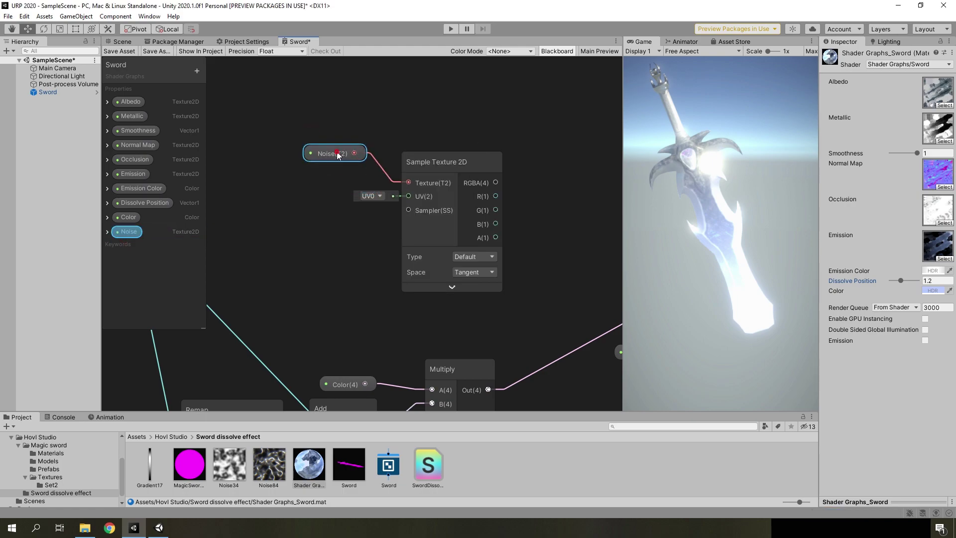
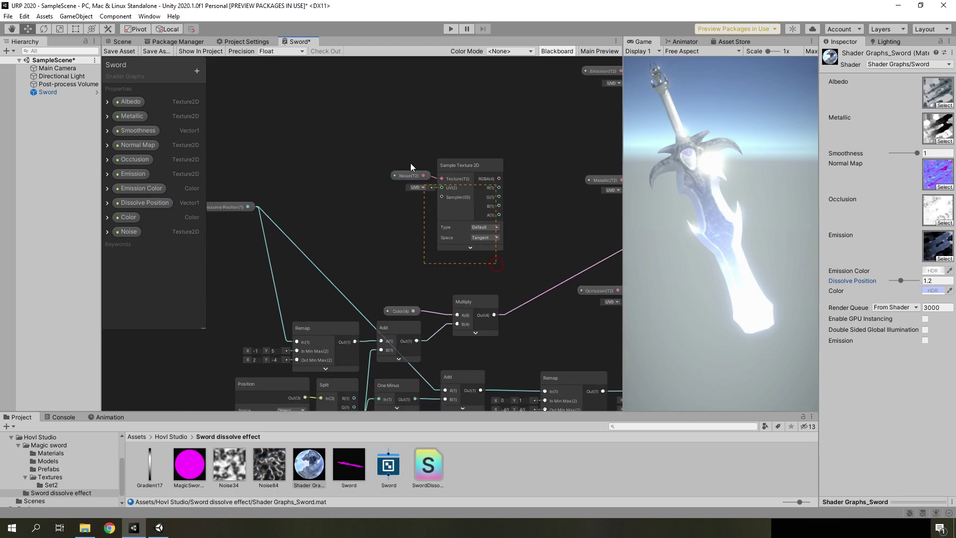
- Move the noise nodes up-left to make room and add a Maximum node
left_click_drag(443, 215, 312, 155)
scroll(401, 246, "down", 1)
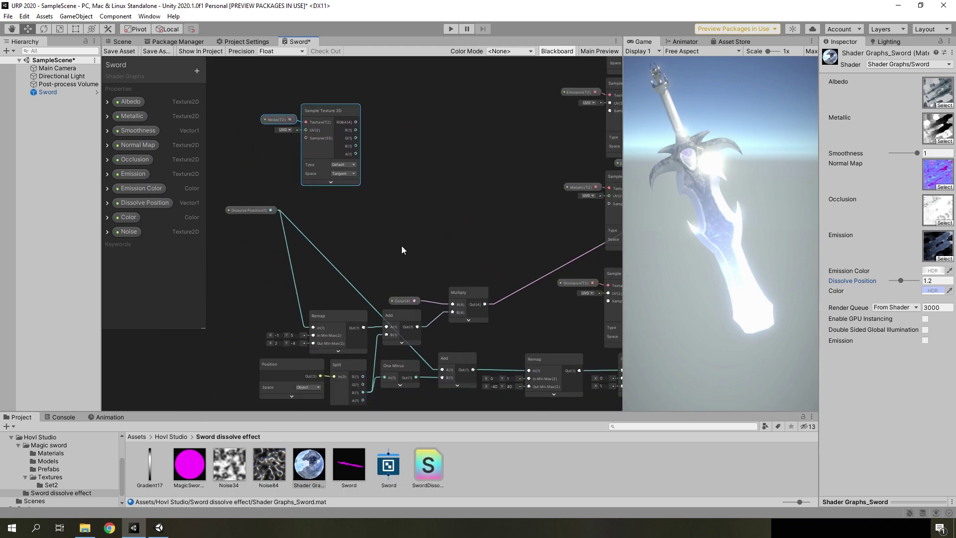
middle_click_drag(401, 246, 395, 248)
right_click(492, 204)
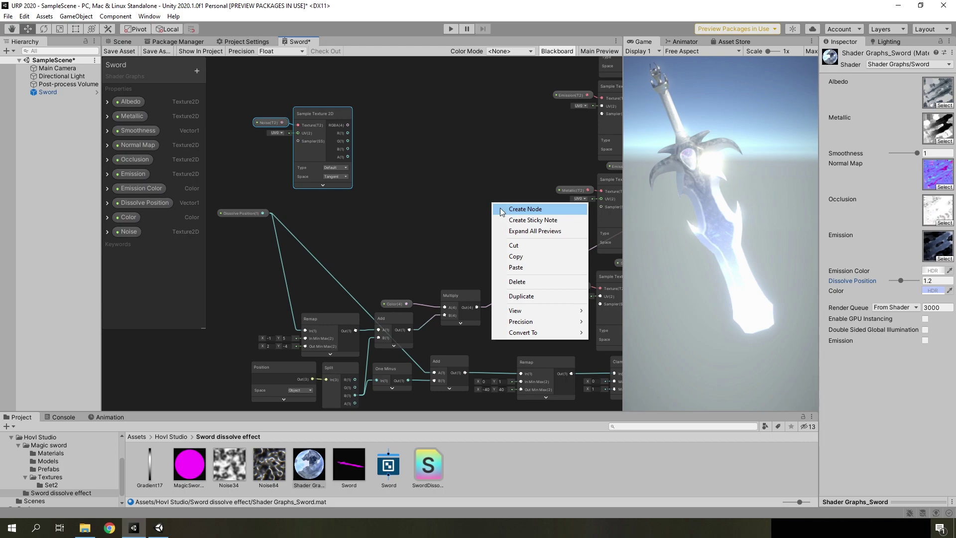
left_click(454, 205)
key("space")
type("math")
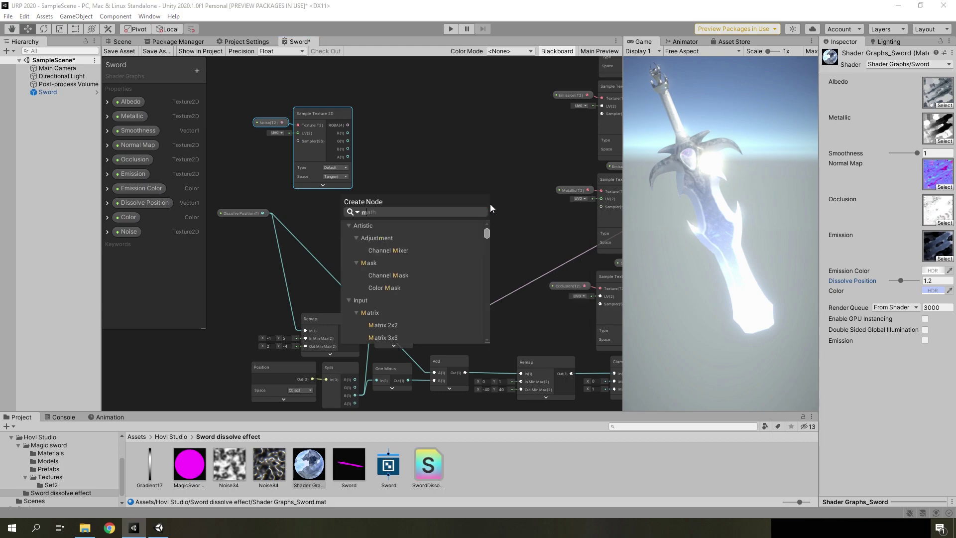
type("max")
left_click(381, 250)
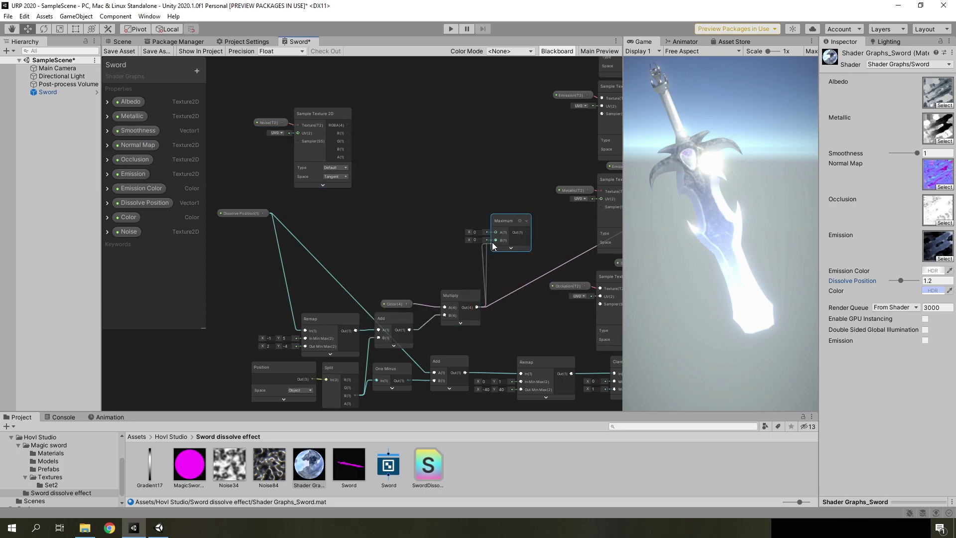
- Wire the colour Multiply output into the Maximum node's B input
left_click_drag(477, 307, 496, 240)
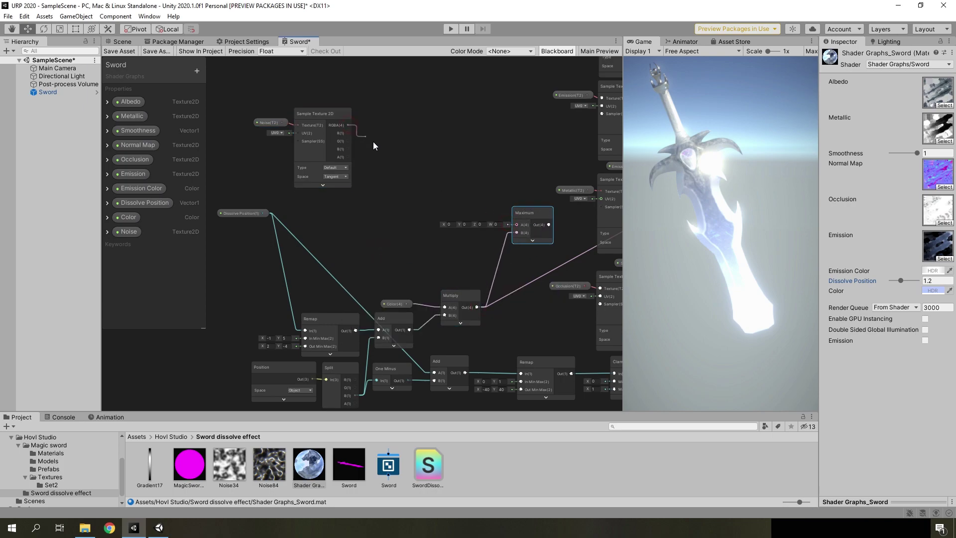
left_click_drag(348, 125, 444, 221)
left_click(452, 162)
scroll(408, 191, "down", 2)
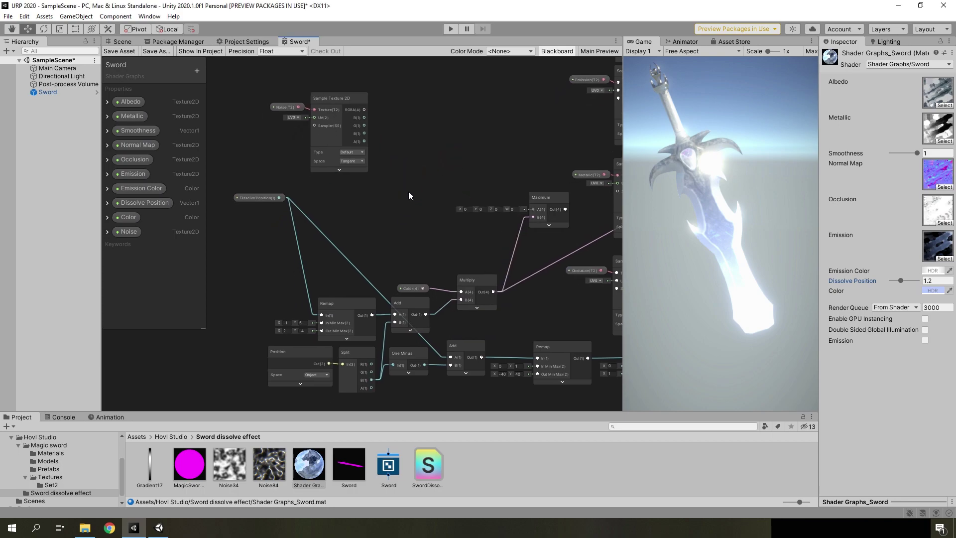
scroll(362, 265, "up", 3)
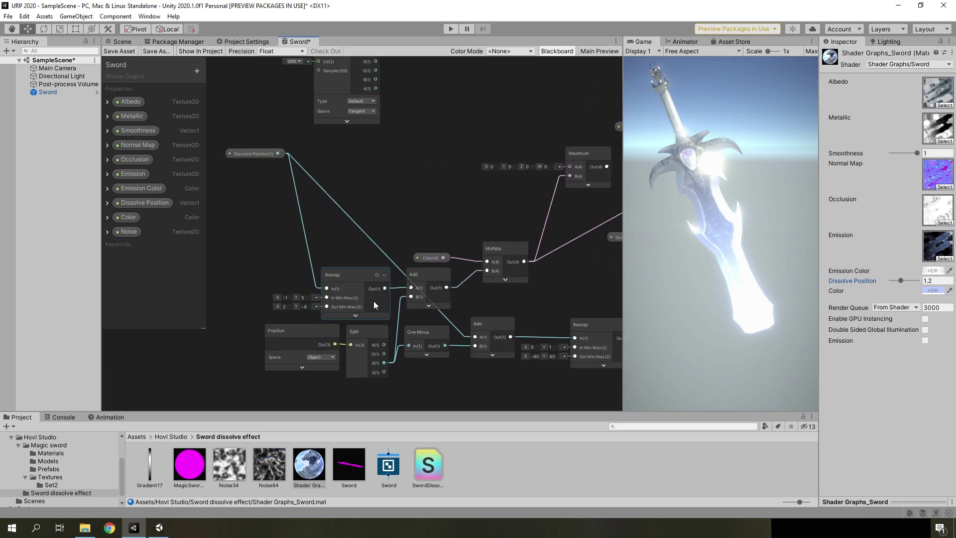
- Duplicate the Remap node, feed Dissolve Position into it, and set Out Min Max to 1, 0
left_click(351, 286)
key("ctrl+d")
left_click_drag(369, 300, 433, 180)
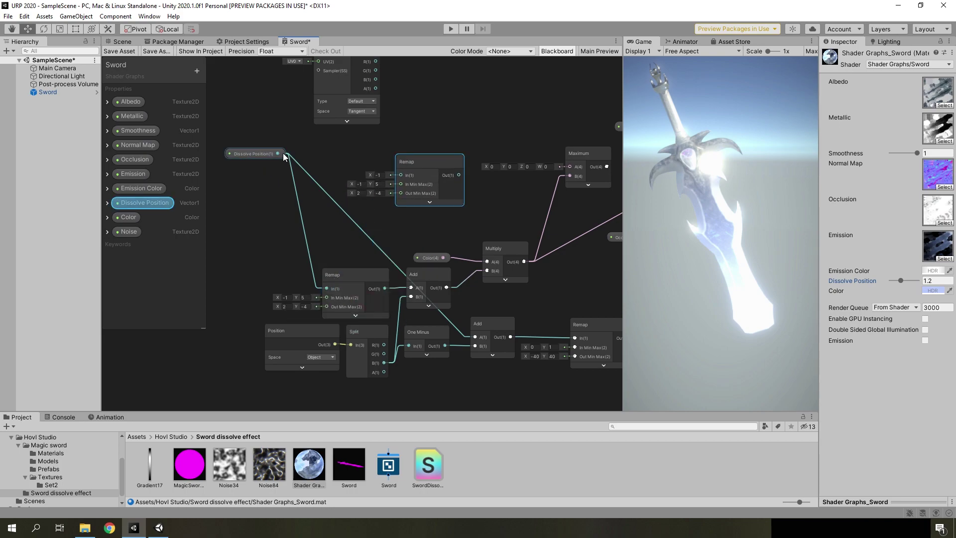
left_click_drag(283, 153, 401, 175)
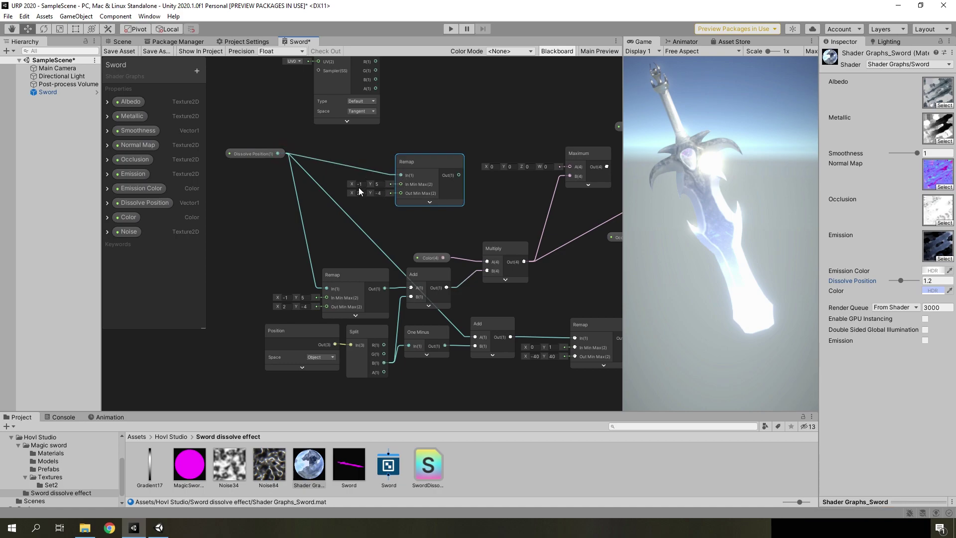
left_click(376, 184)
middle_click_drag(381, 185, 332, 303)
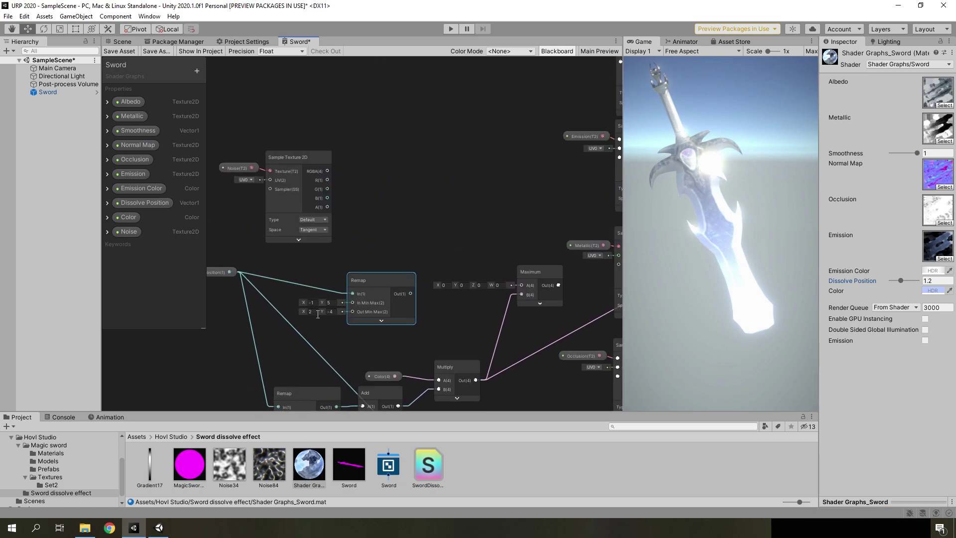
left_click(310, 311)
type("1")
type("0")
mouse_move(388, 296)
left_mouse_down()
mouse_move(405, 277)
mouse_move(384, 280)
left_mouse_up()
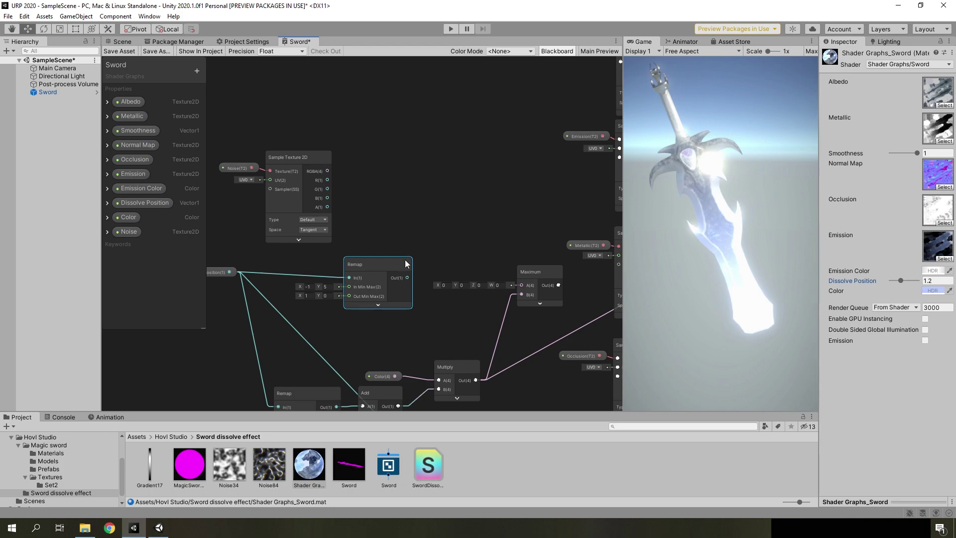
- Multiply the noise RGBA by the new Remap output and wire it into Maximum's A input
left_click_drag(407, 279, 422, 284)
left_click_drag(425, 200, 419, 196)
type("m")
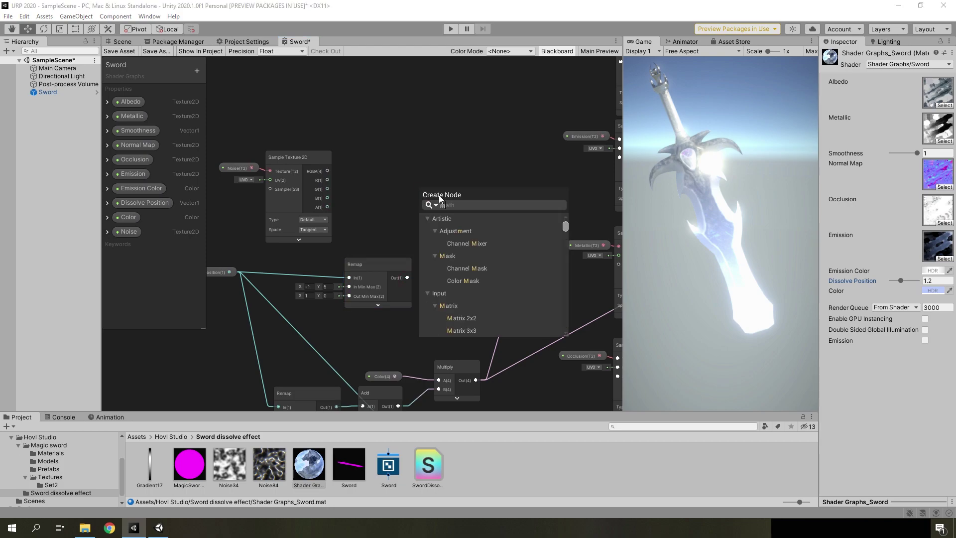
type("ultiply")
left_click(455, 244)
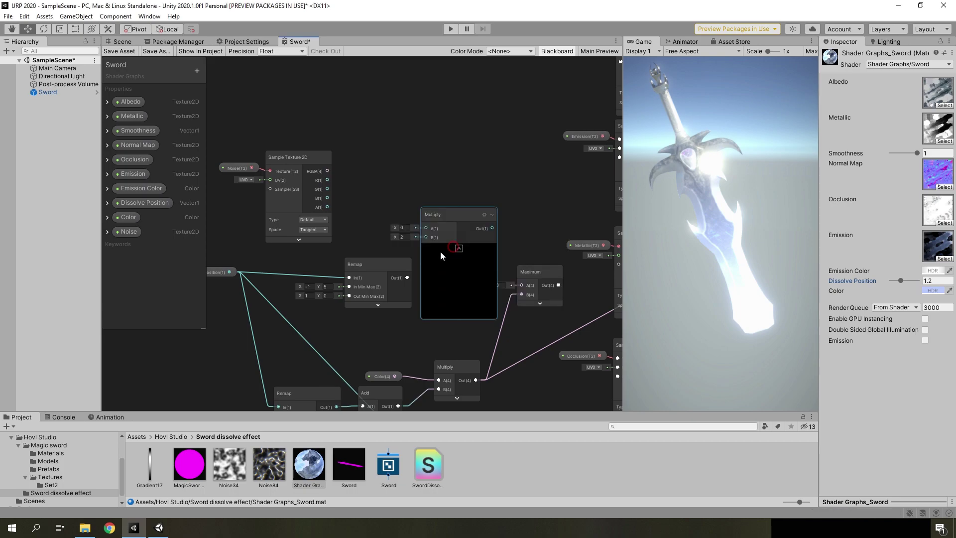
mouse_move(327, 171)
left_mouse_down()
mouse_move(426, 228)
mouse_move(439, 220)
mouse_move(521, 286)
left_mouse_up()
left_click(458, 248)
scroll(518, 285, "down", 1)
middle_click_drag(518, 285, 369, 306)
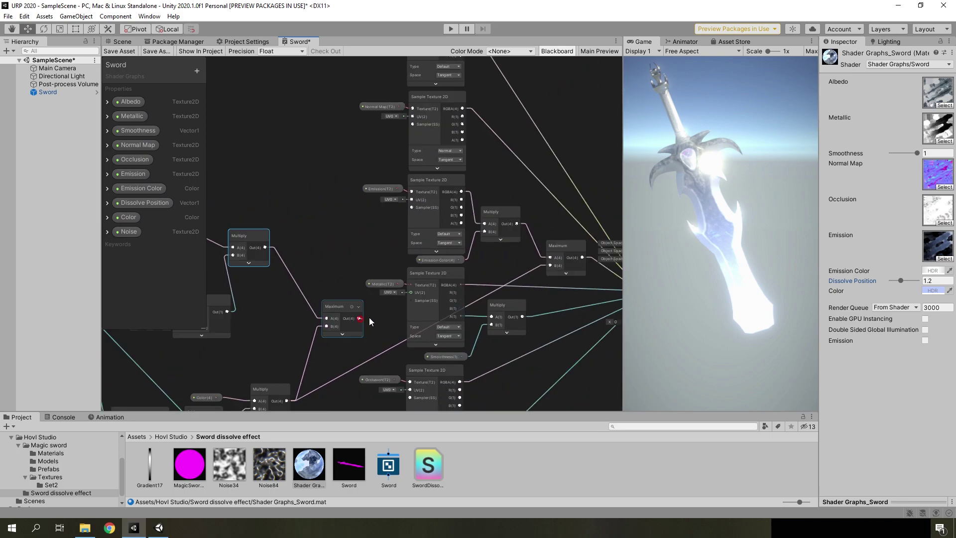
left_click_drag(540, 270, 549, 265)
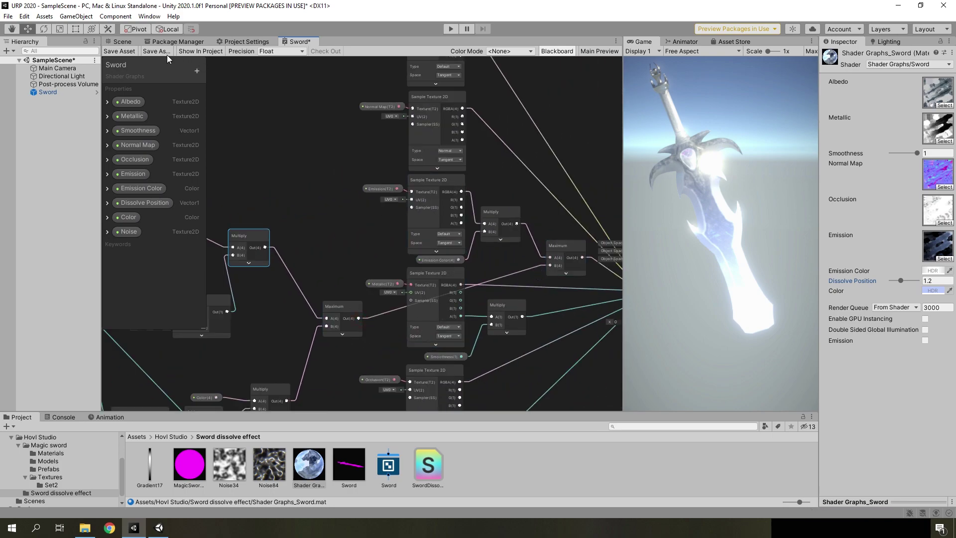
- Save the Sword graph and assign Noise84 as the material's Noise texture
left_click(130, 52)
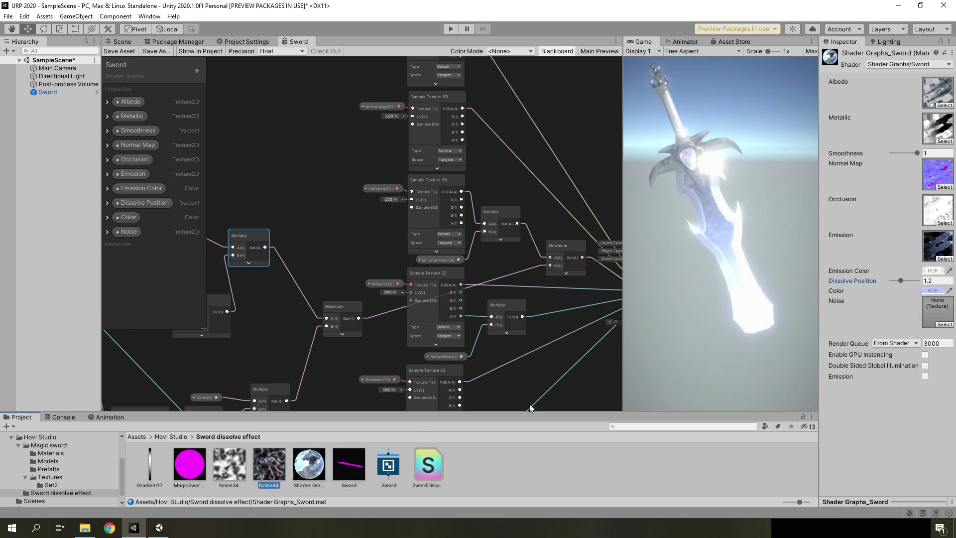
left_click_drag(269, 464, 934, 310)
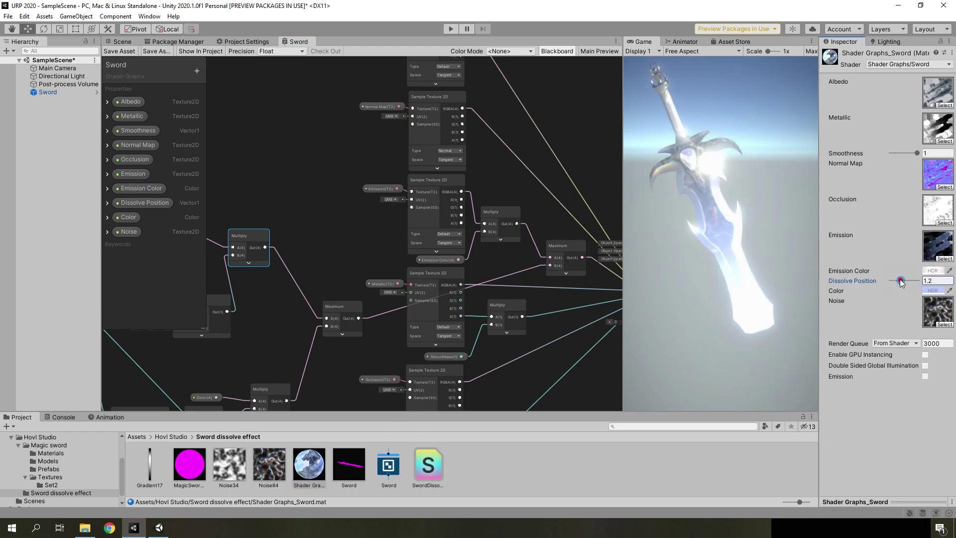
- Set the material's Dissolve Position to 2 to preview the dissolve
mouse_move(900, 281)
left_mouse_down()
mouse_move(886, 280)
mouse_move(905, 283)
left_mouse_up()
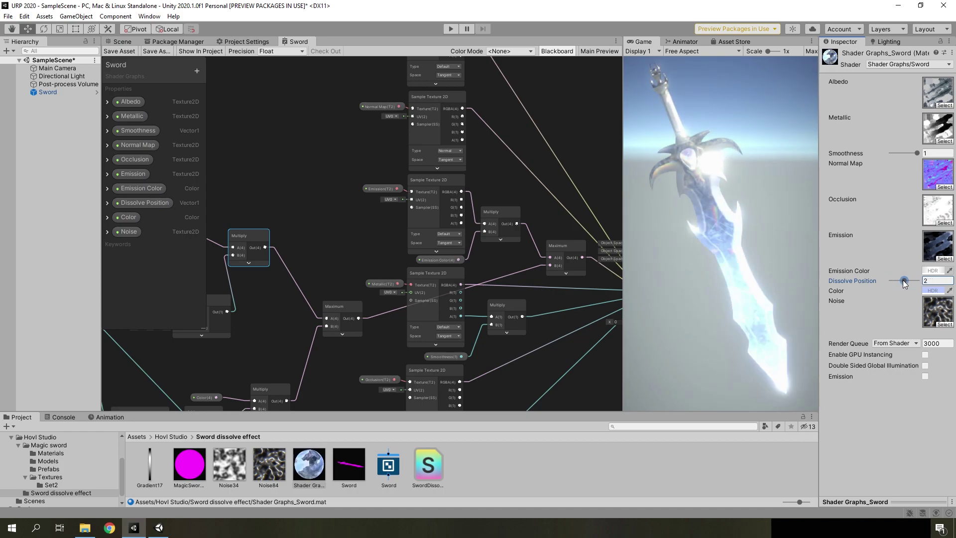
scroll(348, 246, "down", 5)
scroll(432, 265, "up", 3)
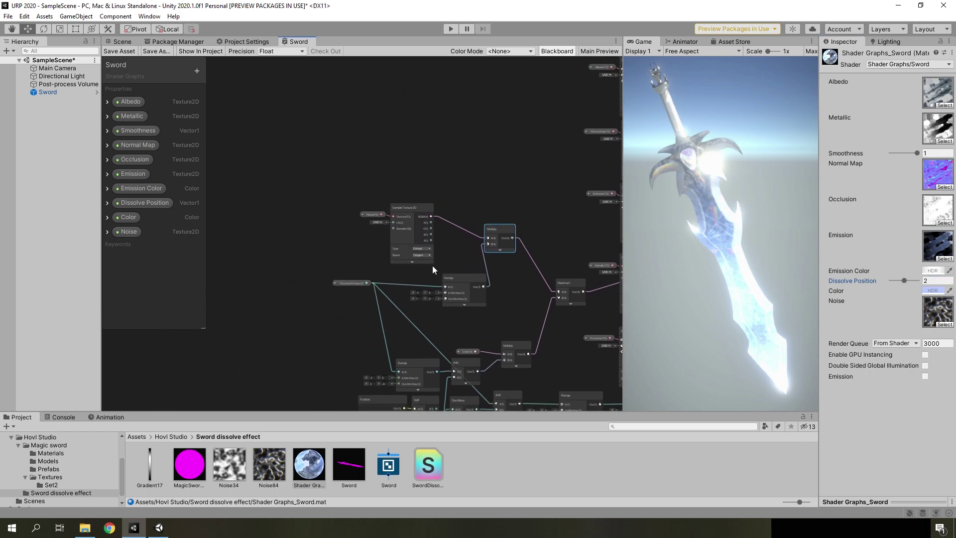
scroll(460, 297, "up", 3)
left_click(460, 297)
- Duplicate the noise Multiply node and feed Color into the copy's B input
left_click_drag(460, 297, 416, 292)
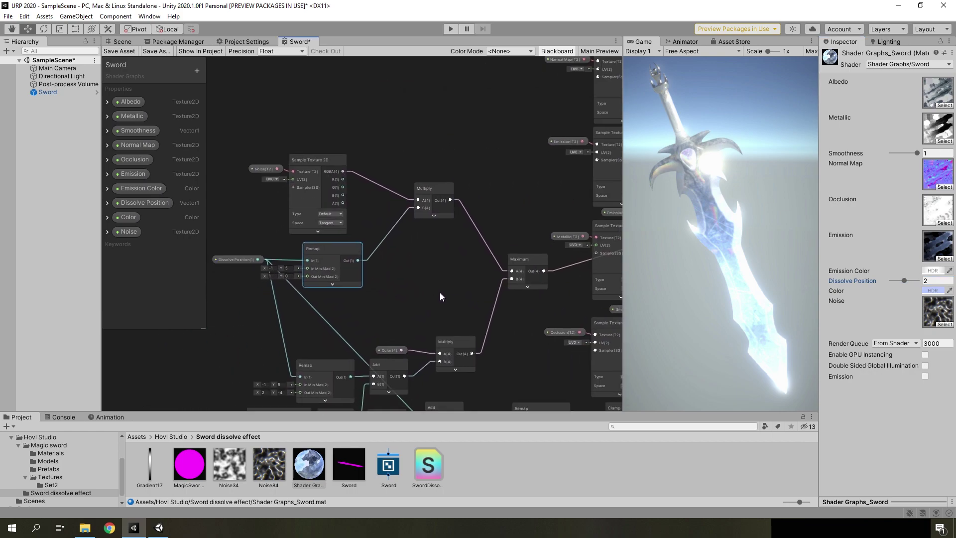
middle_click_drag(416, 292, 445, 279)
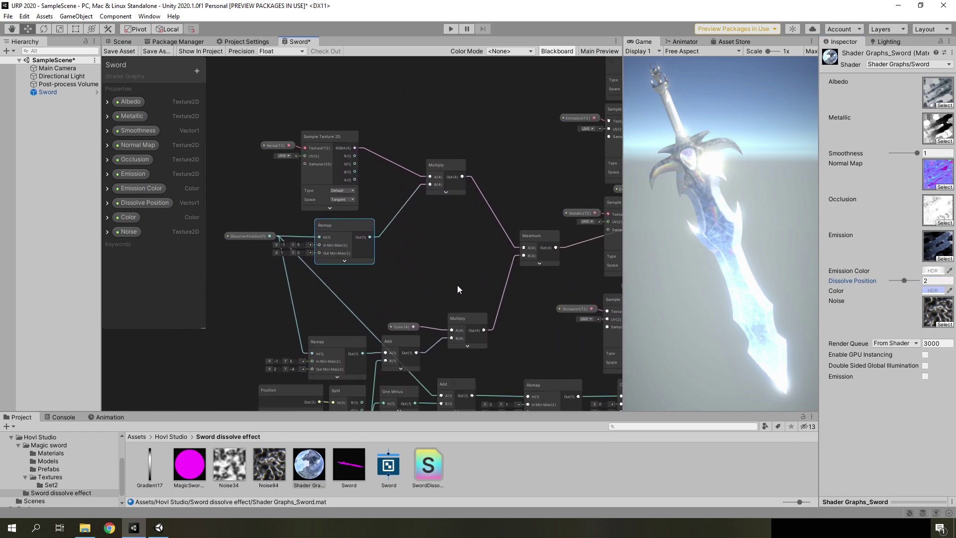
left_click_drag(438, 186, 420, 184)
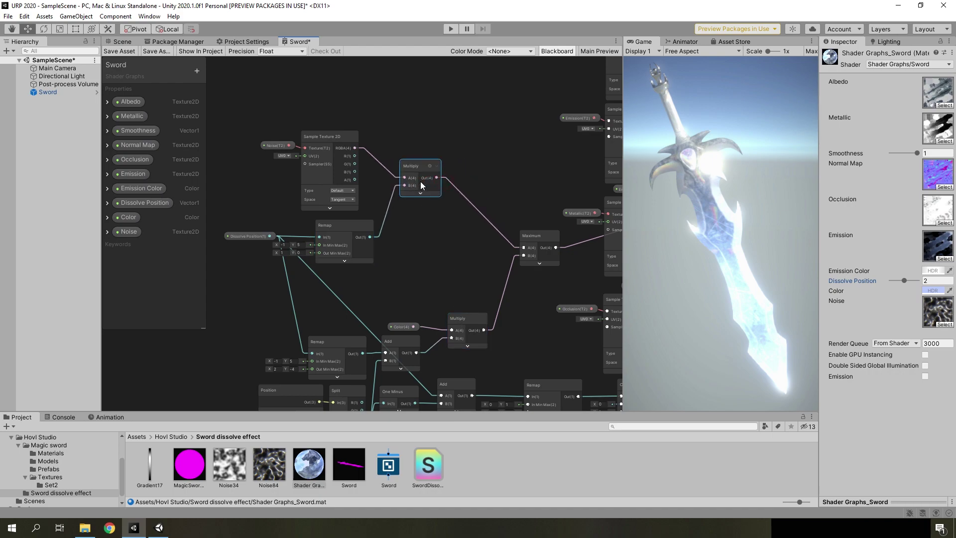
key("ctrl+d")
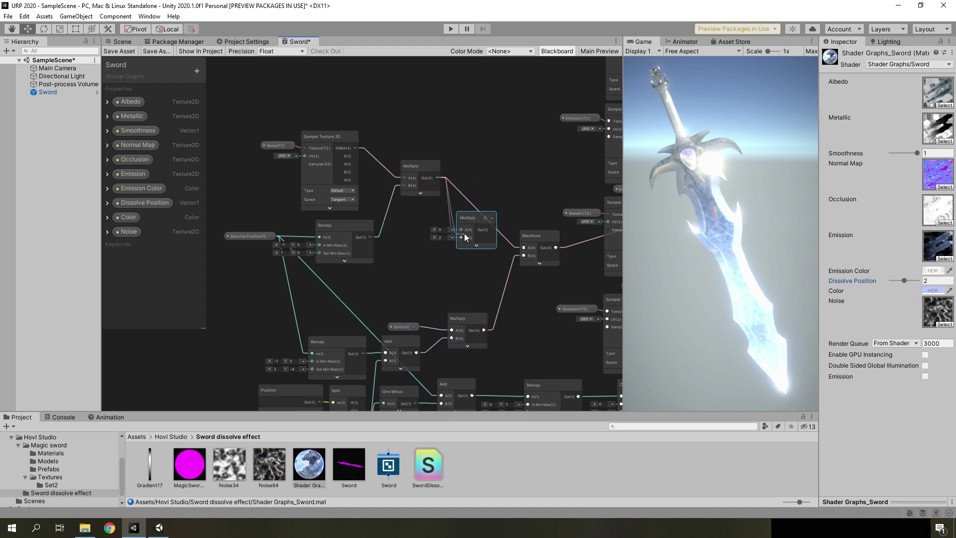
mouse_move(413, 327)
left_mouse_down()
mouse_move(474, 206)
mouse_move(524, 247)
mouse_move(256, 160)
left_mouse_up()
- Insert another Multiply with B set to 3,3,3,3 between the tinted Multiply and Maximum
scroll(458, 241, "down", 2)
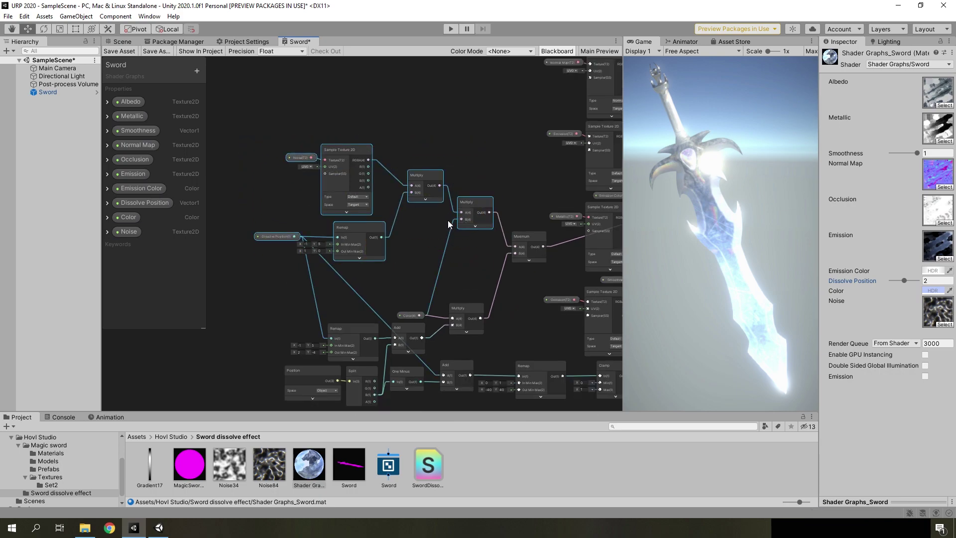
left_click_drag(448, 220, 411, 219)
left_click(455, 204)
left_click(417, 219)
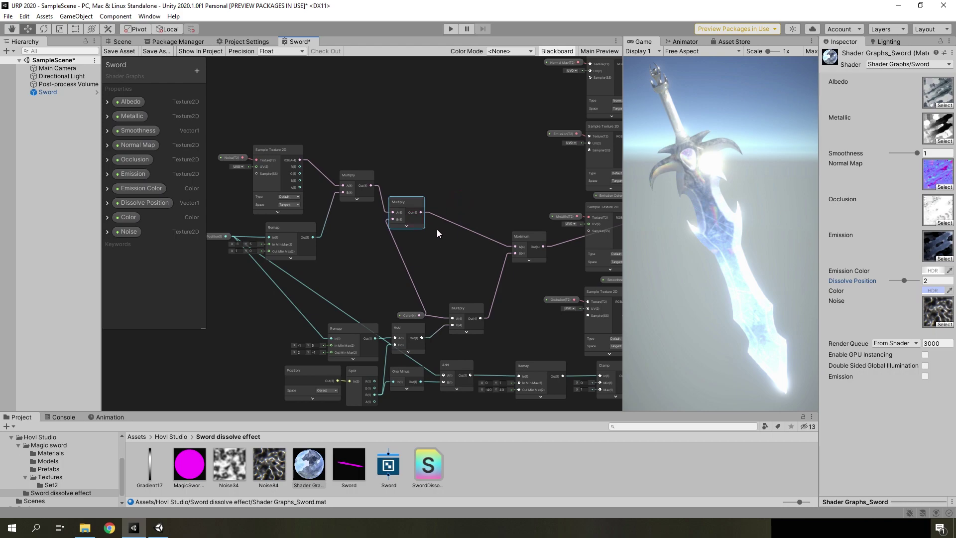
key("ctrl+d")
left_click_drag(422, 213, 440, 238)
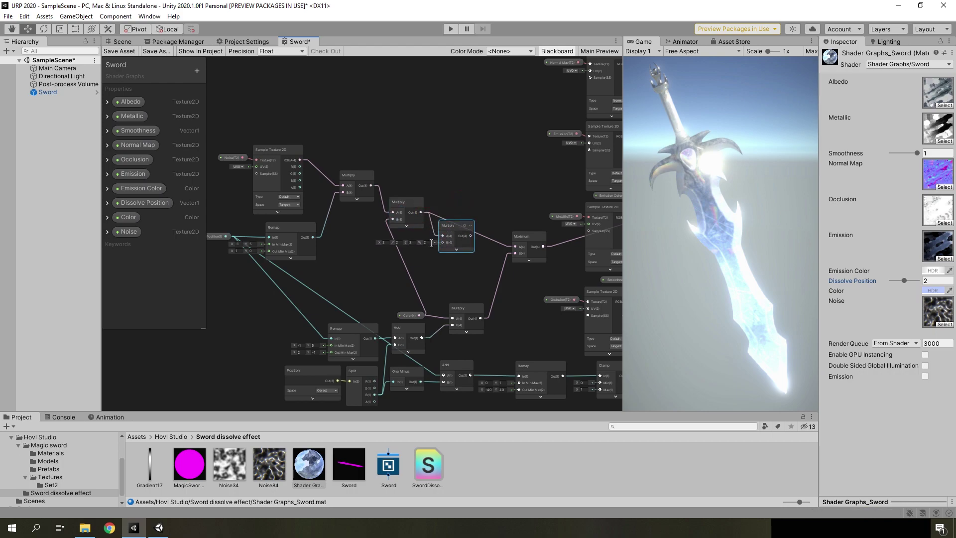
left_click(410, 242)
type("3")
left_click(396, 242)
type("3")
left_click(382, 242)
type("3")
- Save the graph, preview the glowing edge, and return Dissolve Position to 2
left_click(119, 51)
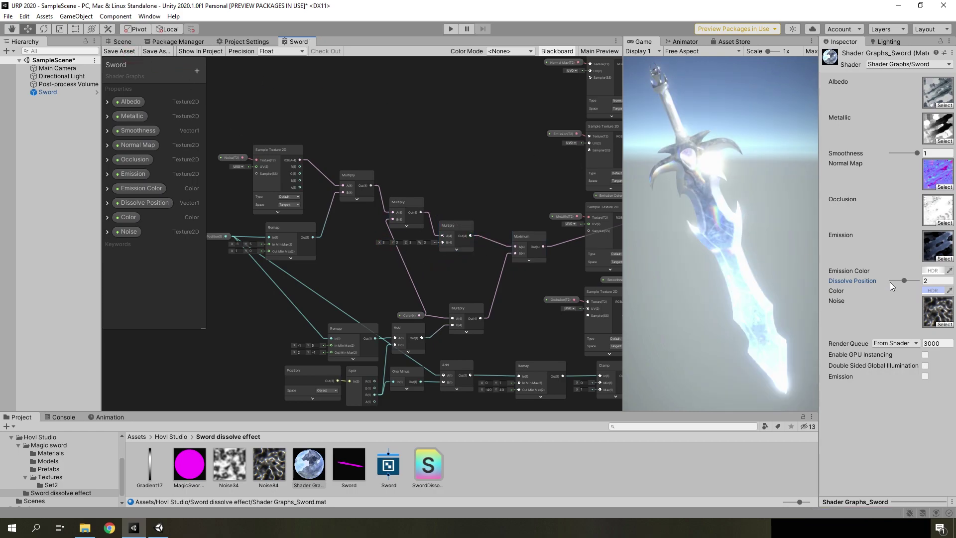
left_click_drag(904, 281, 904, 283)
middle_click_drag(453, 281, 510, 264)
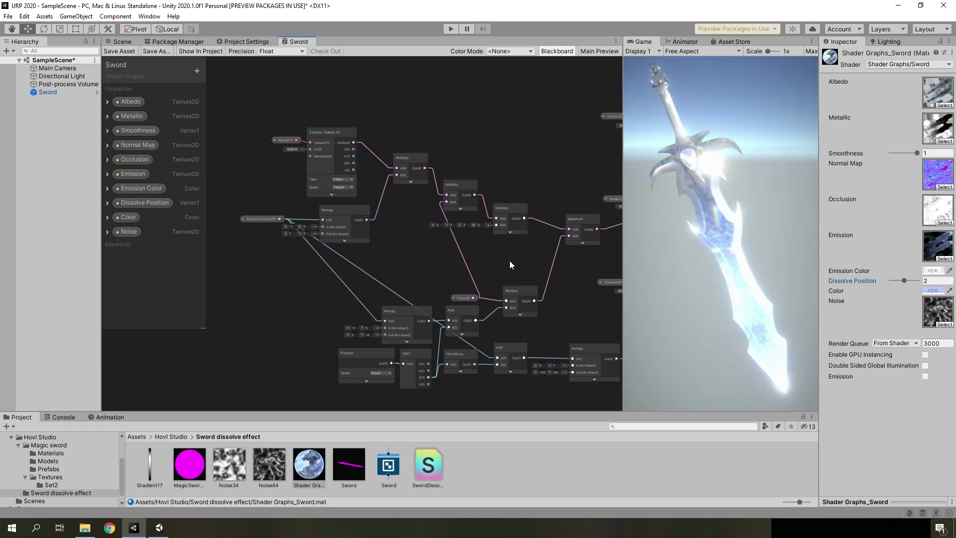
scroll(494, 247, "up", 2)
scroll(495, 247, "up", 2)
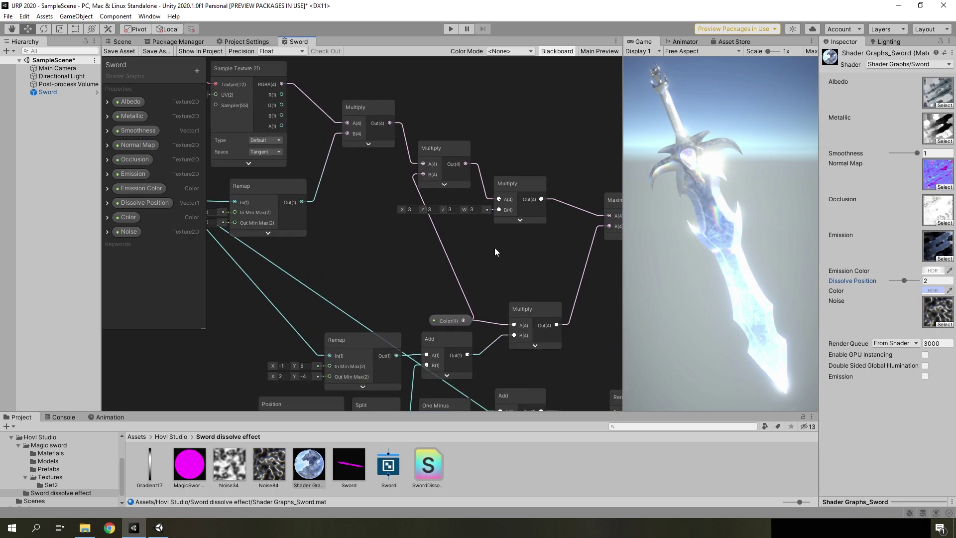
middle_click_drag(456, 245, 333, 192)
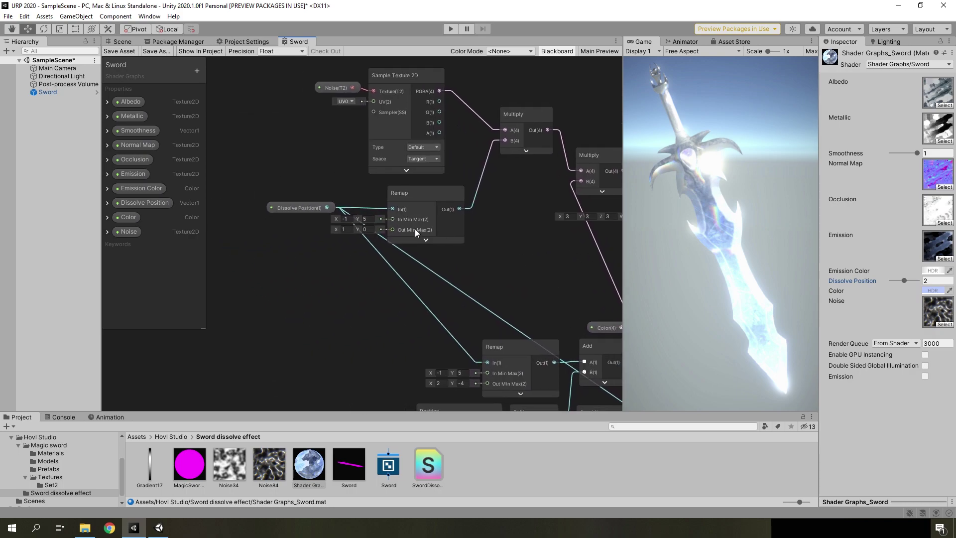
- Add a Tiling And Offset node driving the noise Sample Texture 2D's UV, placed to its left
right_click(300, 174)
left_click(267, 179)
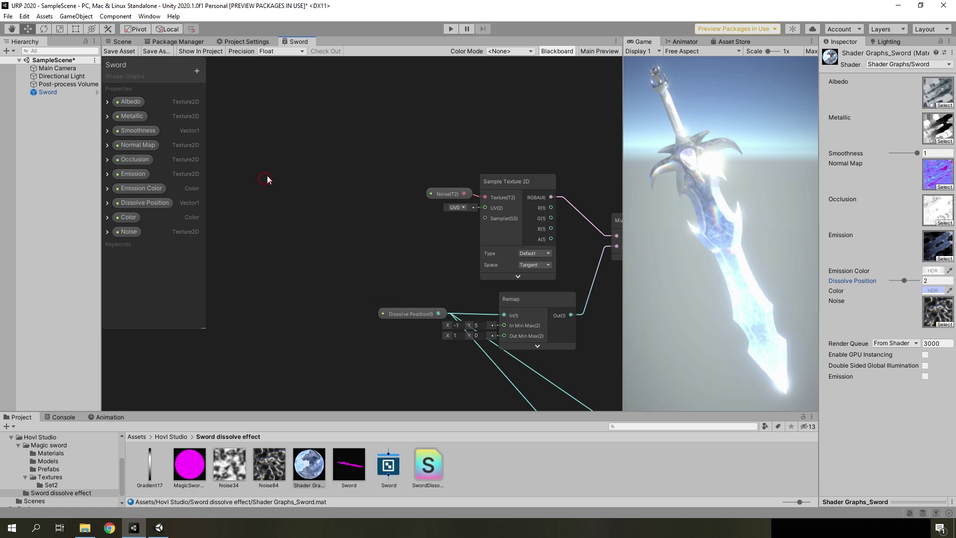
right_click(289, 171)
key("Escape")
left_click(486, 211)
key("space")
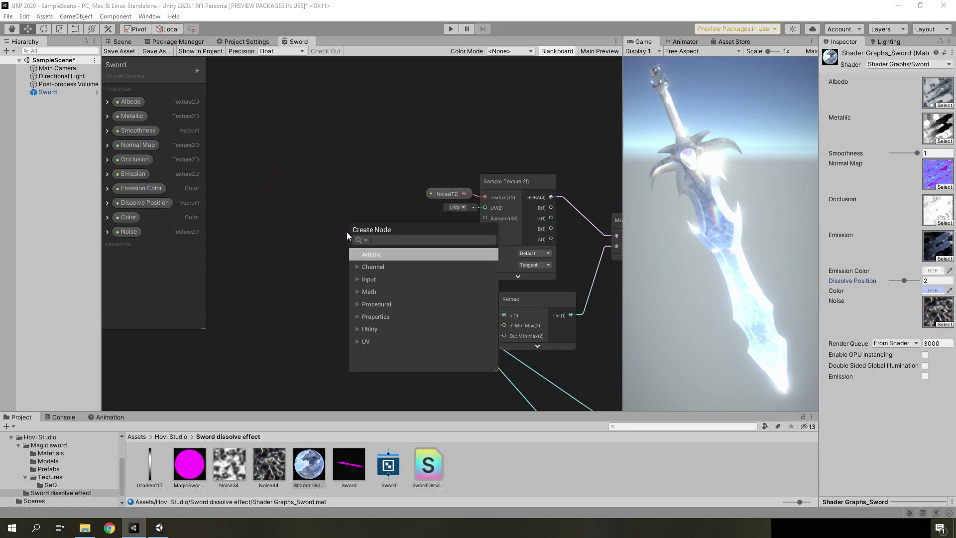
type("tiling")
left_click(399, 268)
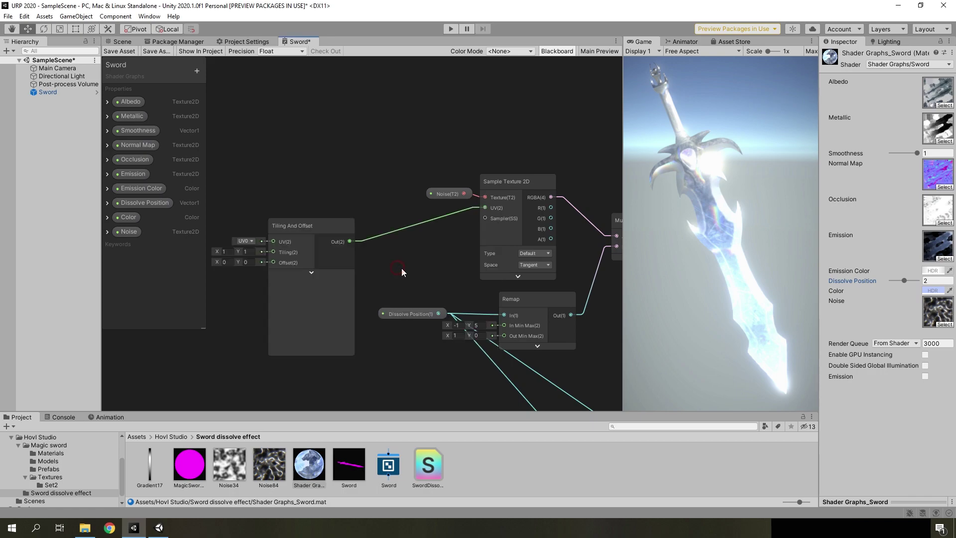
left_click_drag(300, 250, 378, 217)
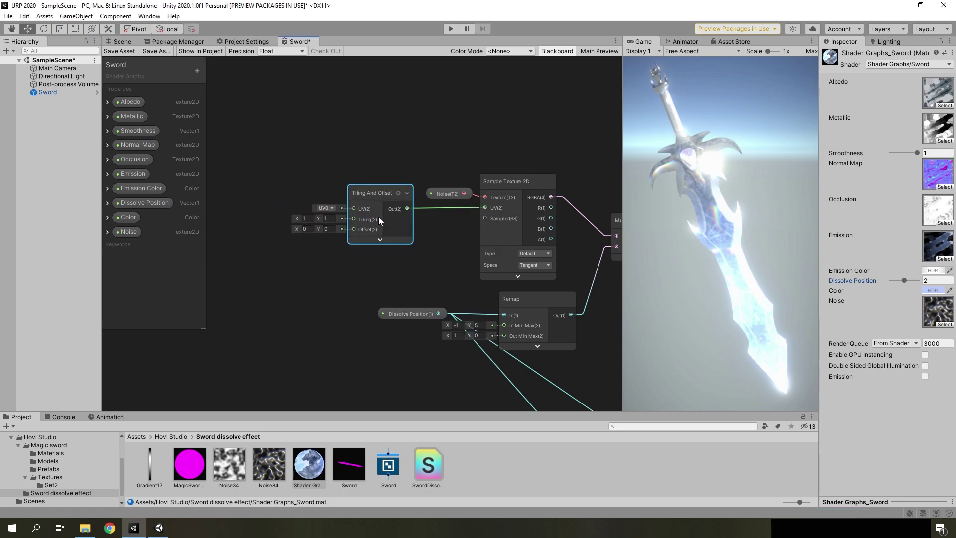
middle_click_drag(336, 250, 454, 258)
- Add a Vector 2 node below the Tiling And Offset node
scroll(408, 257, "down", 1)
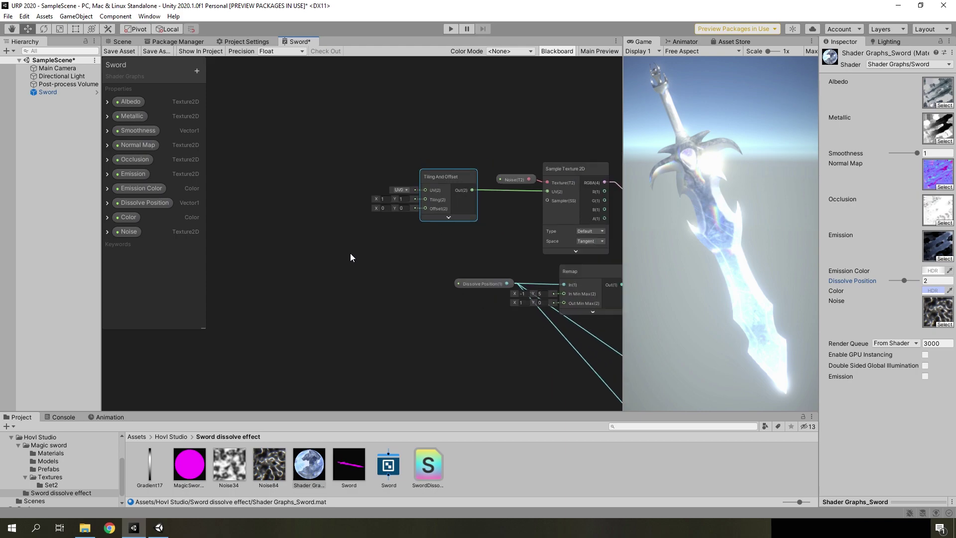
right_click(305, 252)
left_click(323, 258)
type("ver")
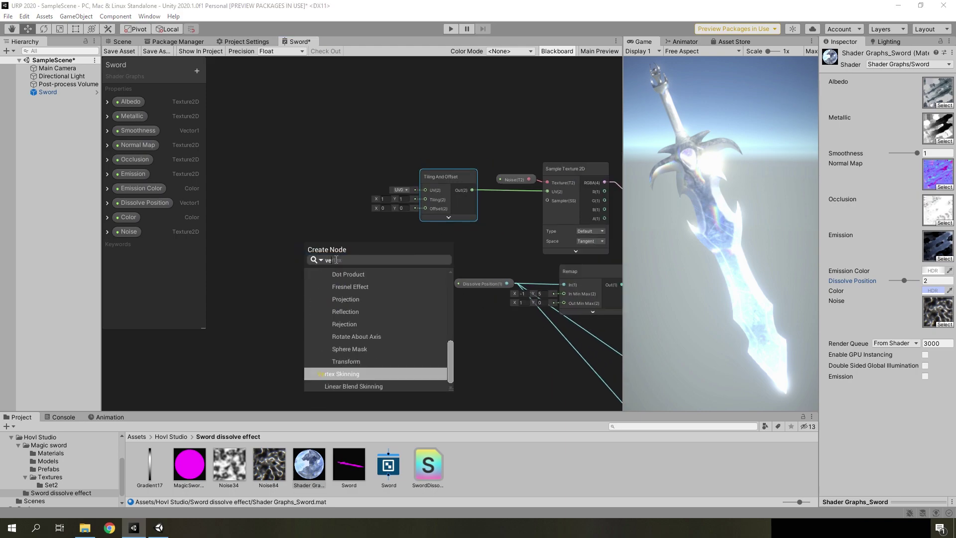
key("BackSpace")
type("ct")
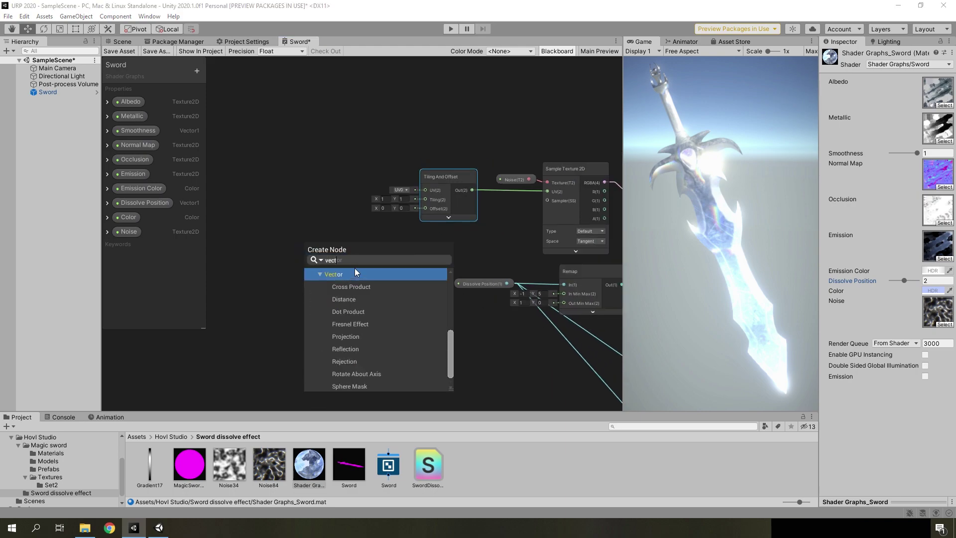
type("or 2")
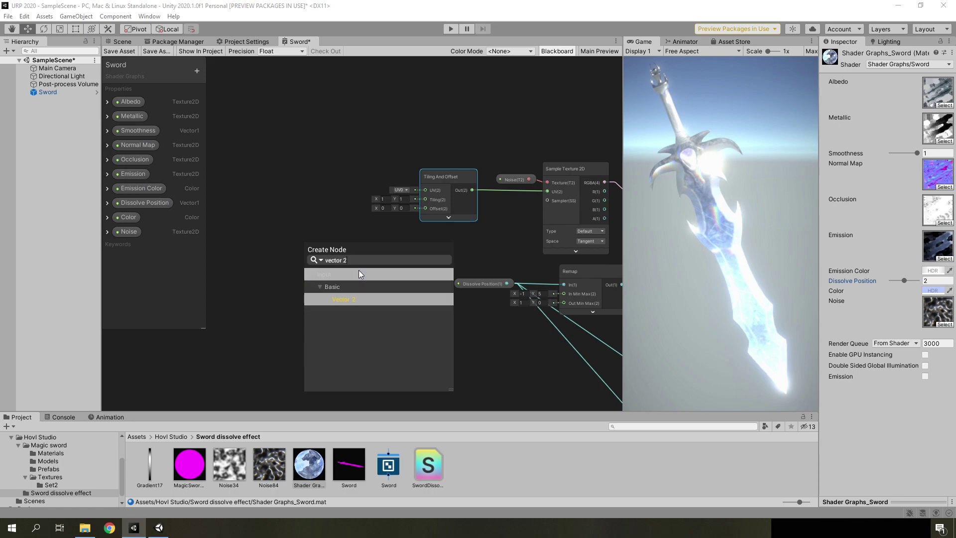
left_click(353, 297)
left_click_drag(343, 286, 369, 255)
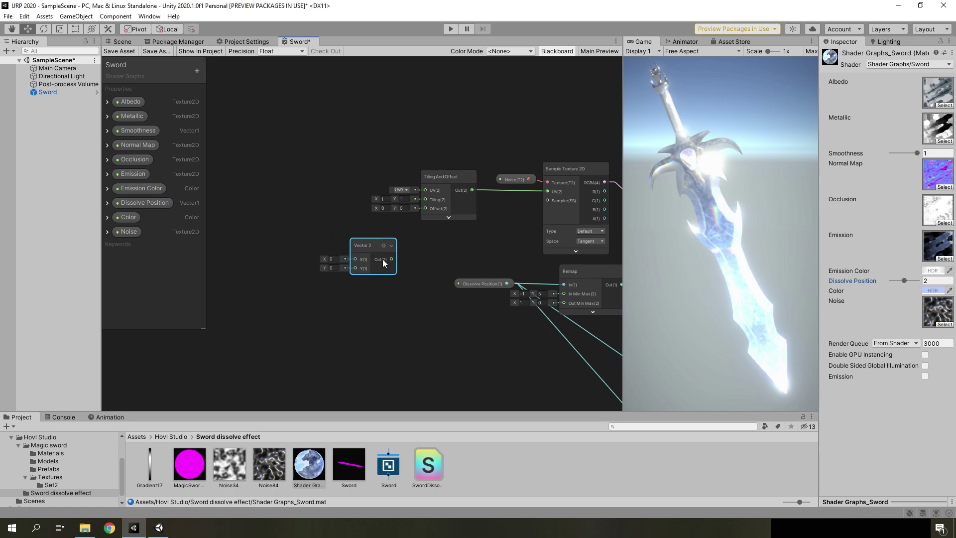
- Add a Time node and place it beneath the Vector 2 node
right_click(406, 251)
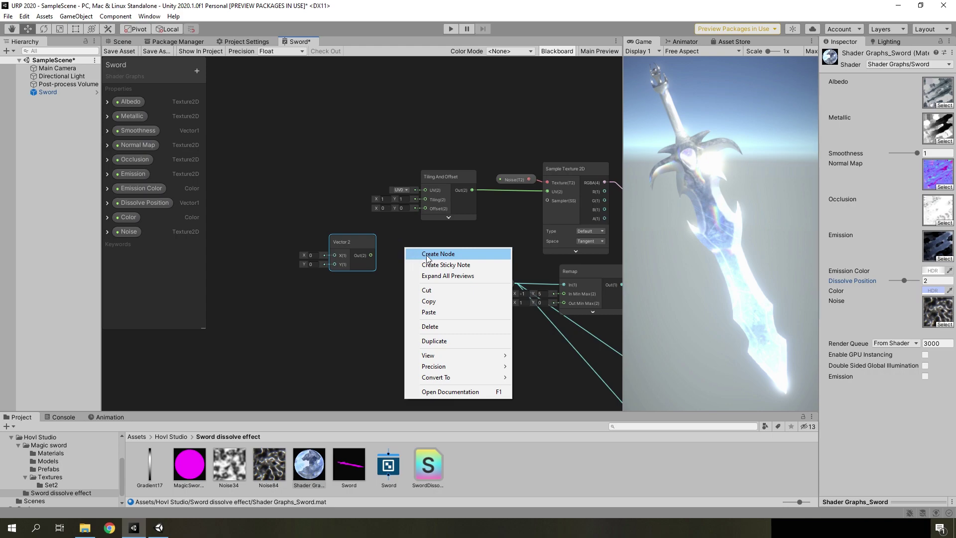
left_click(427, 256)
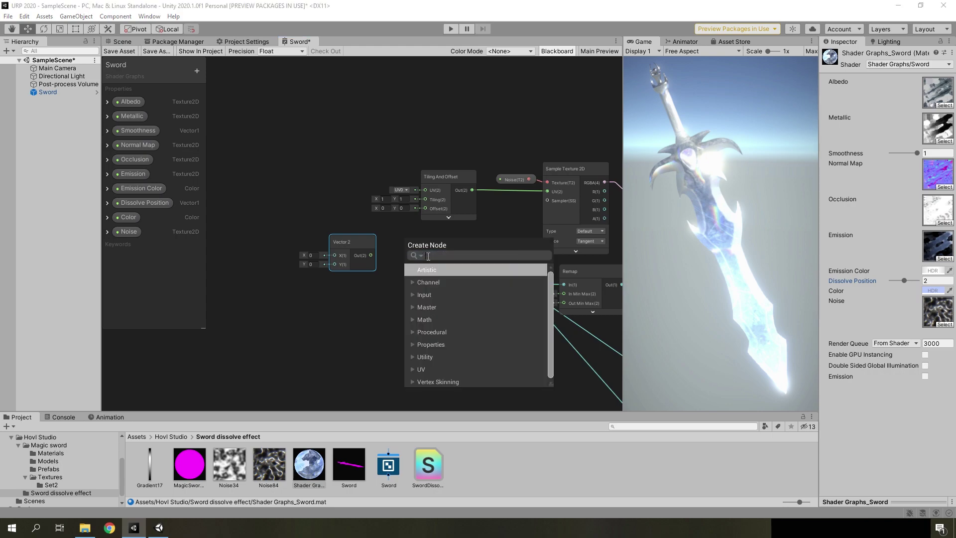
type("ti")
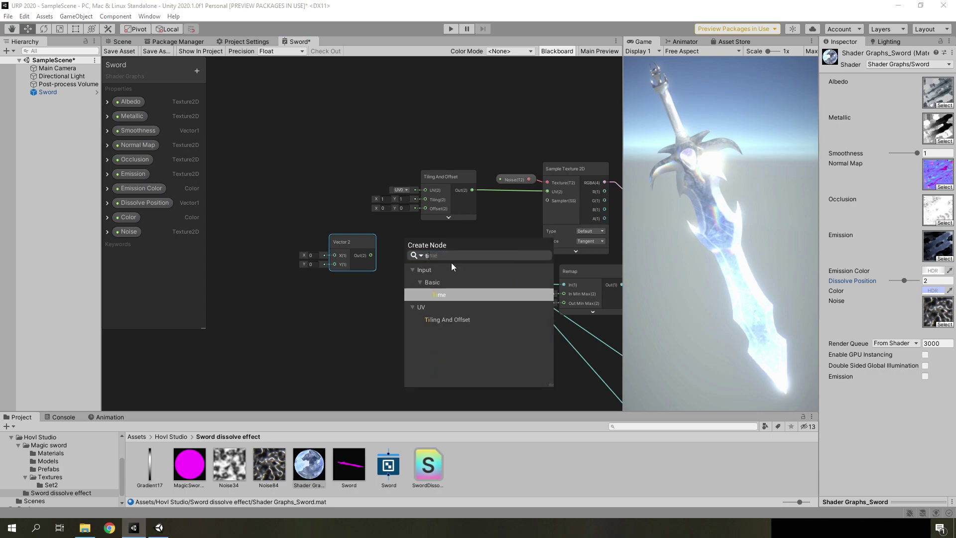
left_click(445, 296)
left_click_drag(429, 304, 350, 304)
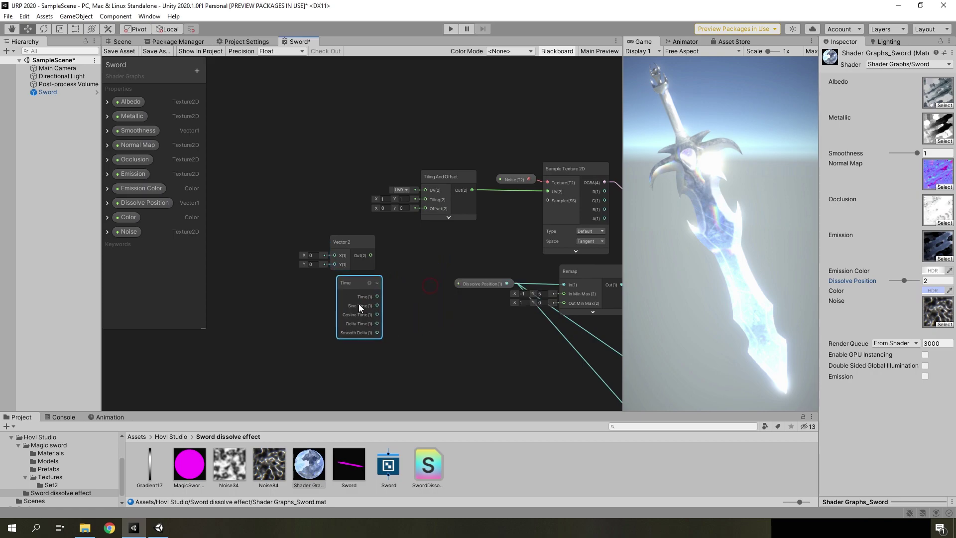
key("space")
- Multiply Vector 2 (A) by Time (B), collapse its preview, and feed it into Tiling And Offset's Offset
type("m")
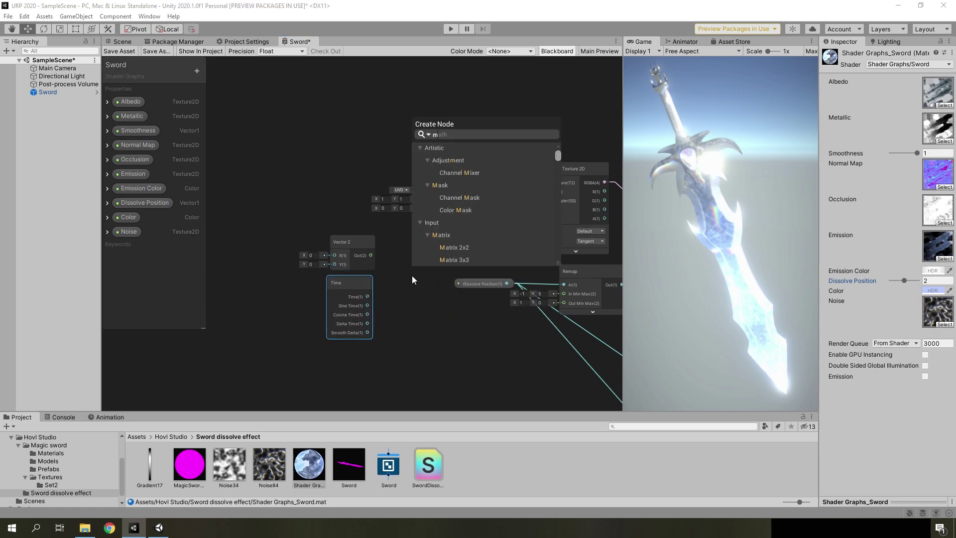
type("ul")
left_click(437, 175)
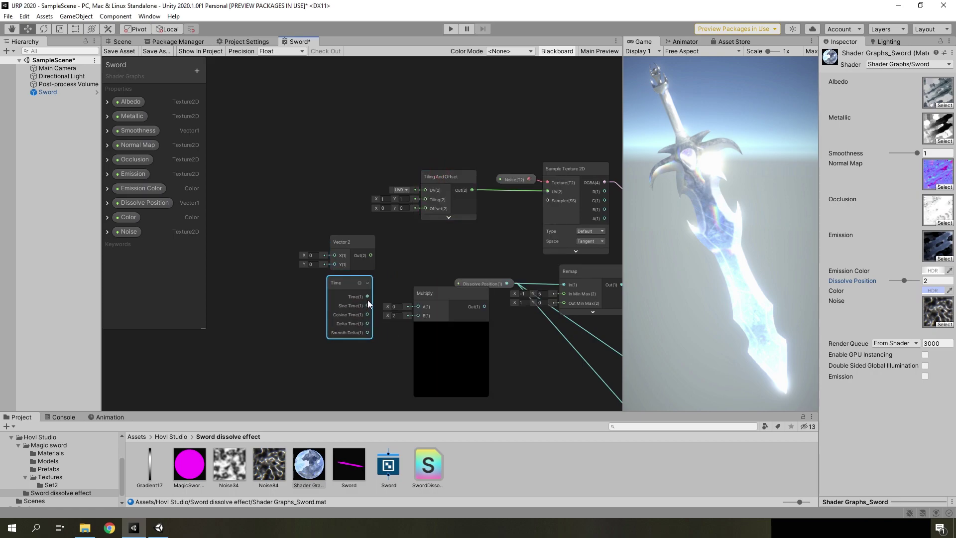
left_click_drag(368, 297, 420, 316)
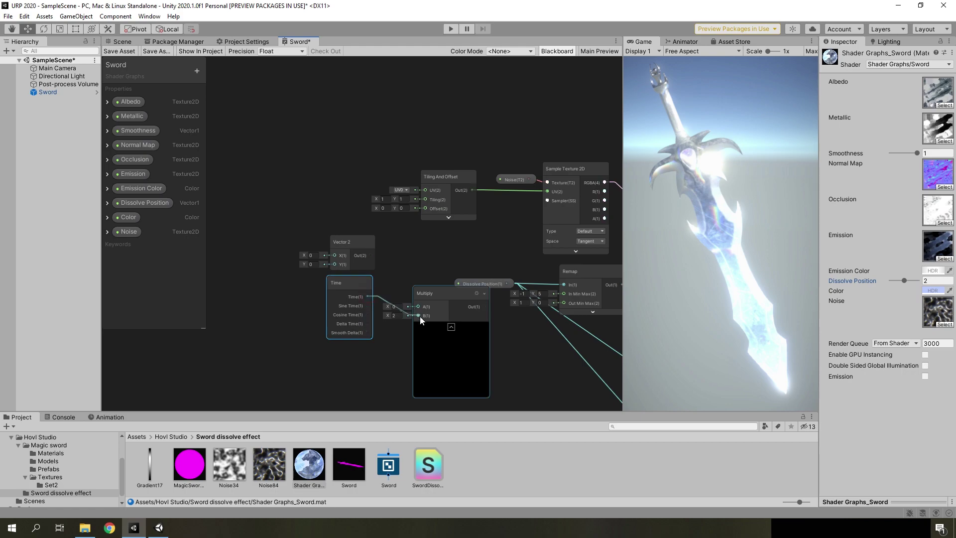
mouse_move(371, 255)
left_mouse_down()
mouse_move(418, 306)
mouse_move(426, 282)
left_mouse_up()
left_click(428, 287)
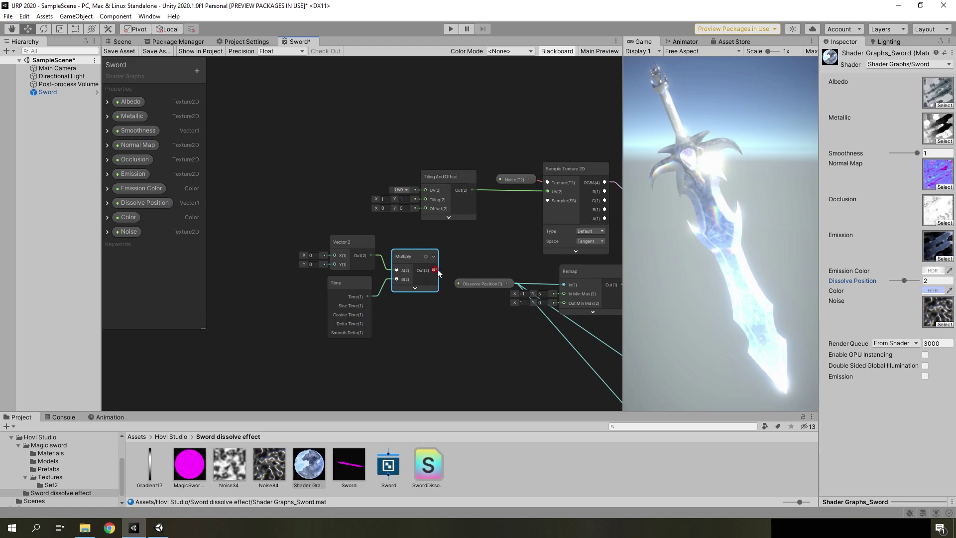
left_click_drag(434, 270, 423, 210)
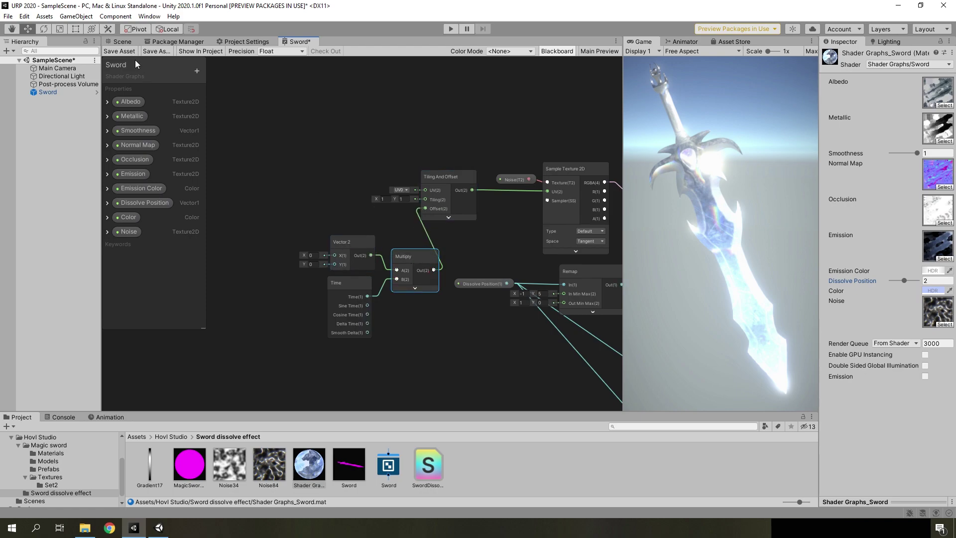
- Create an exposed Vector2 property Speed with reference _Speed, swap it for the Vector 2 node, and save
left_click(195, 71)
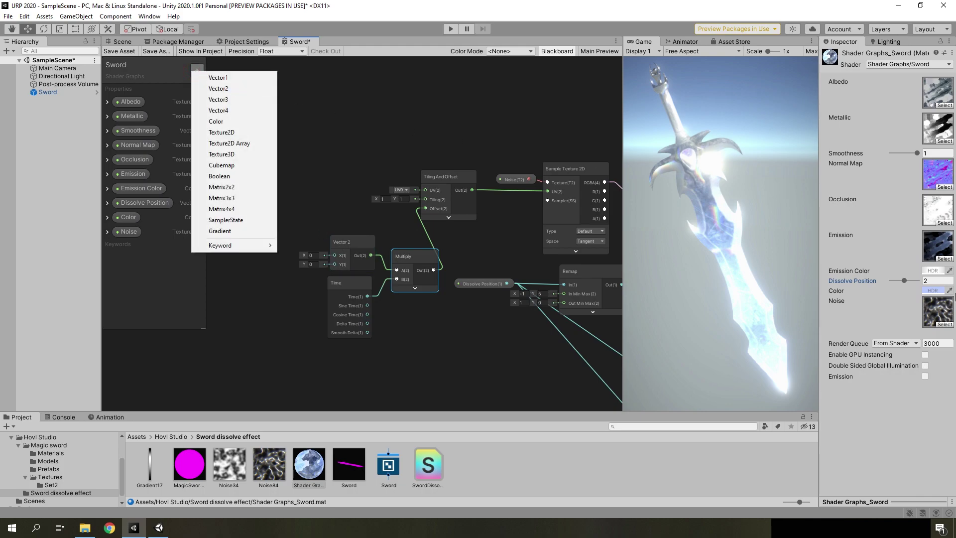
left_click(237, 90)
type("Sp")
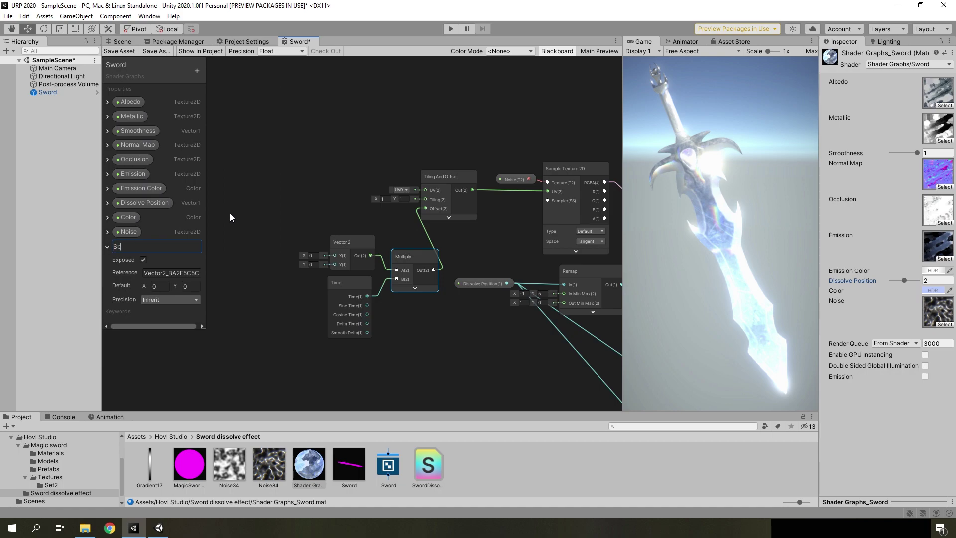
type("eed")
key("Return")
left_click(181, 271)
type("_Speed")
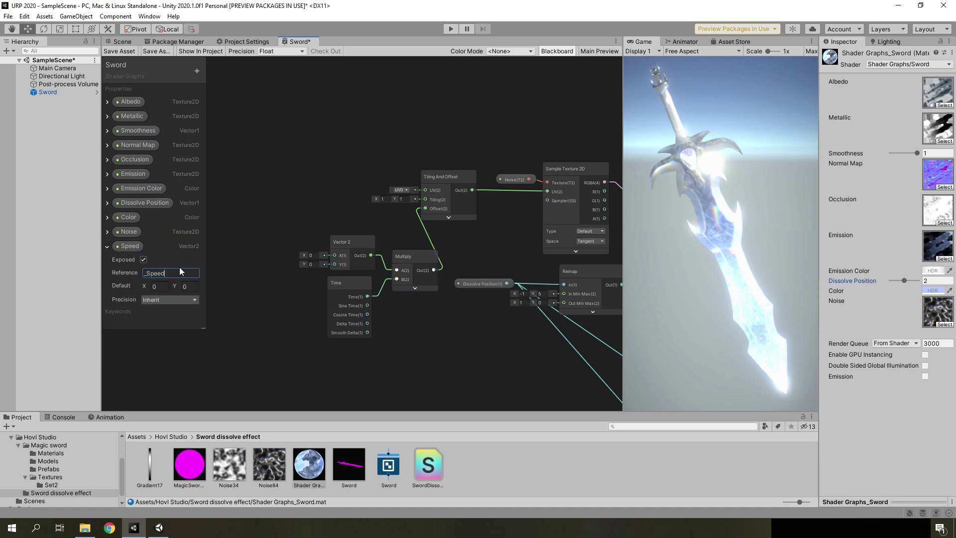
mouse_move(129, 245)
left_mouse_down()
mouse_move(323, 214)
mouse_move(357, 250)
left_mouse_up()
key("ctrl+s")
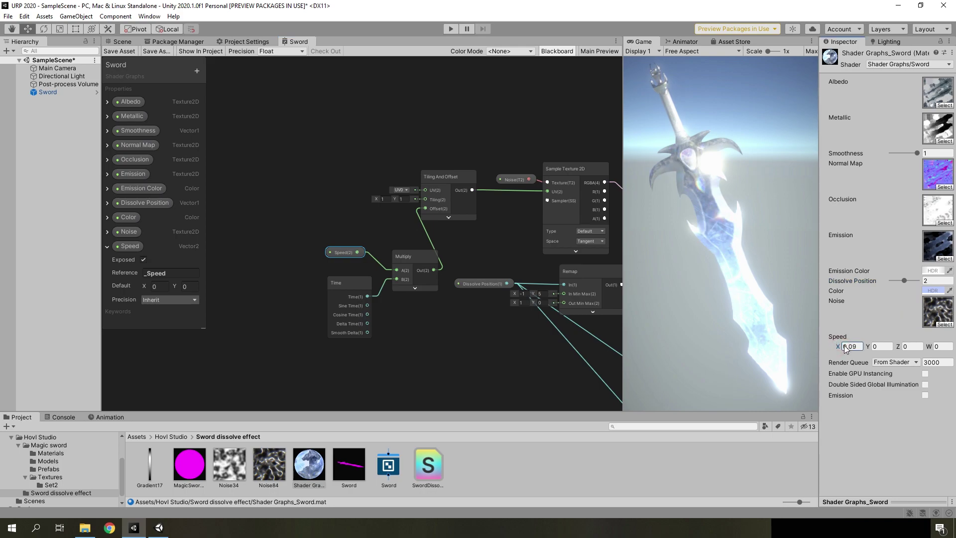
- Set the material's Speed X to 0.2 and enter Play mode to watch the noise scroll
type("0.2")
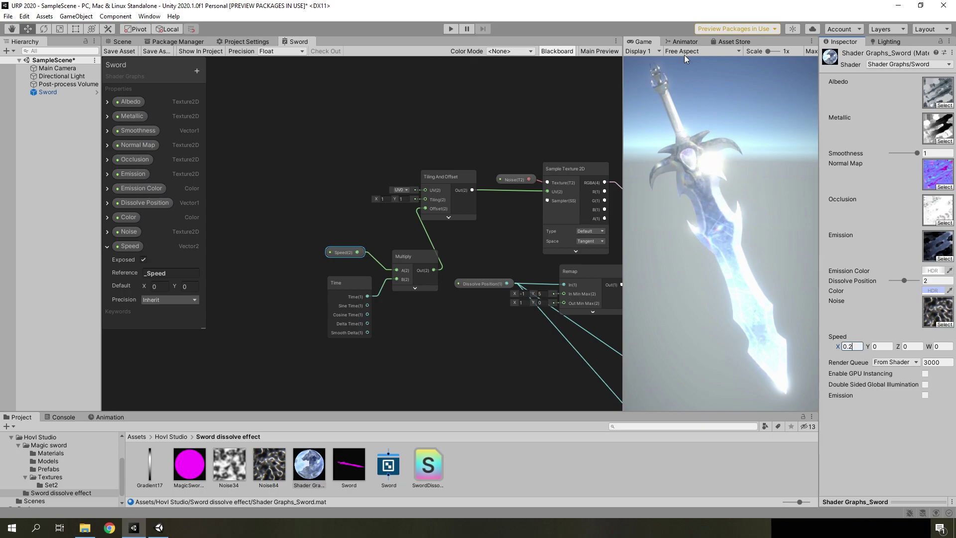
left_click(451, 29)
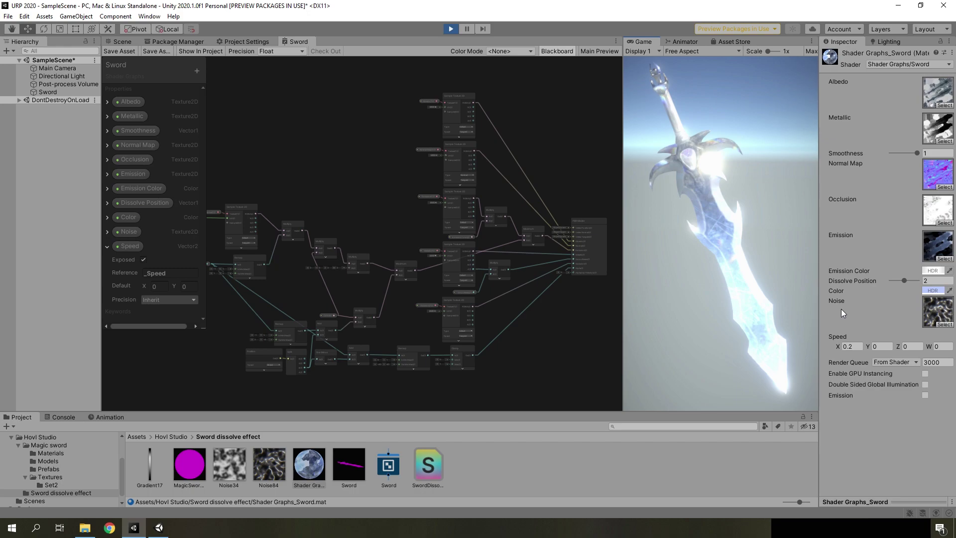
- Set the sword material's Speed to X -0.2 and Y -0.1
left_click(856, 347)
type("-0.2")
key("Tab")
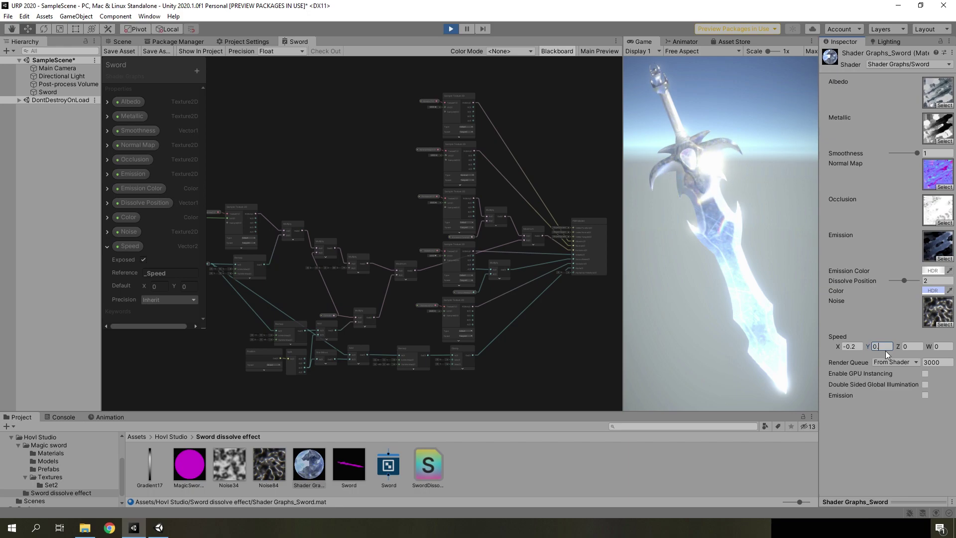
type("0.1")
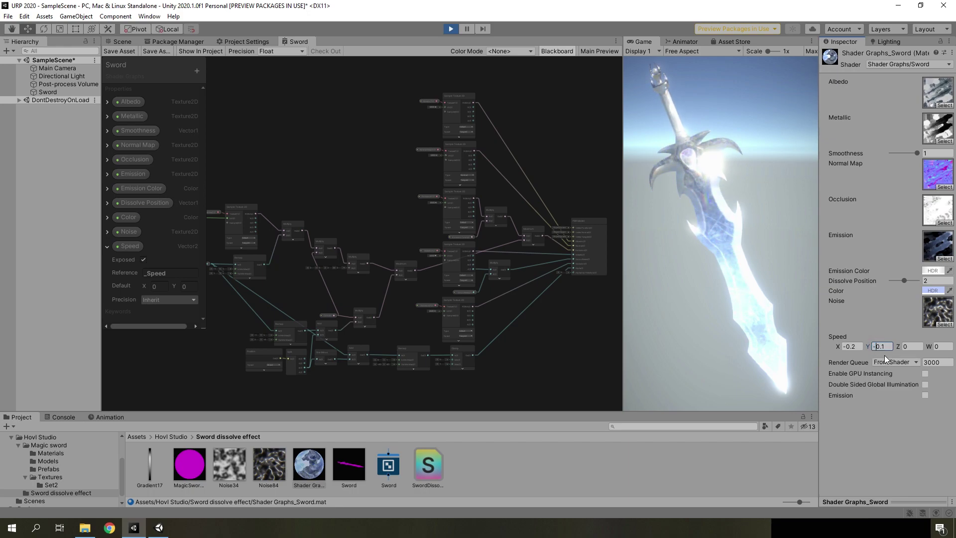
type("-")
key("Return")
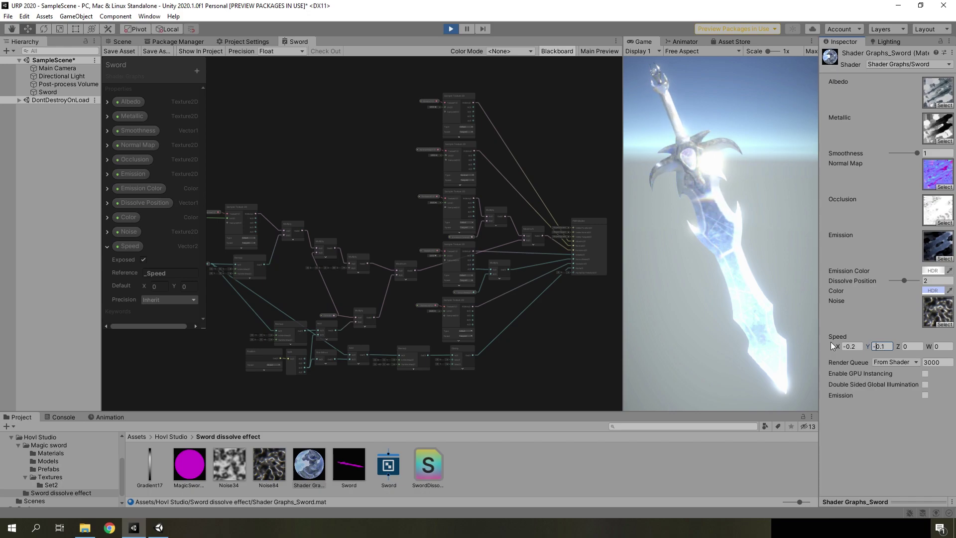
- Sweep Dissolve Position through several values to test the dissolve, then open the Noise texture picker
left_click_drag(904, 281, 909, 281)
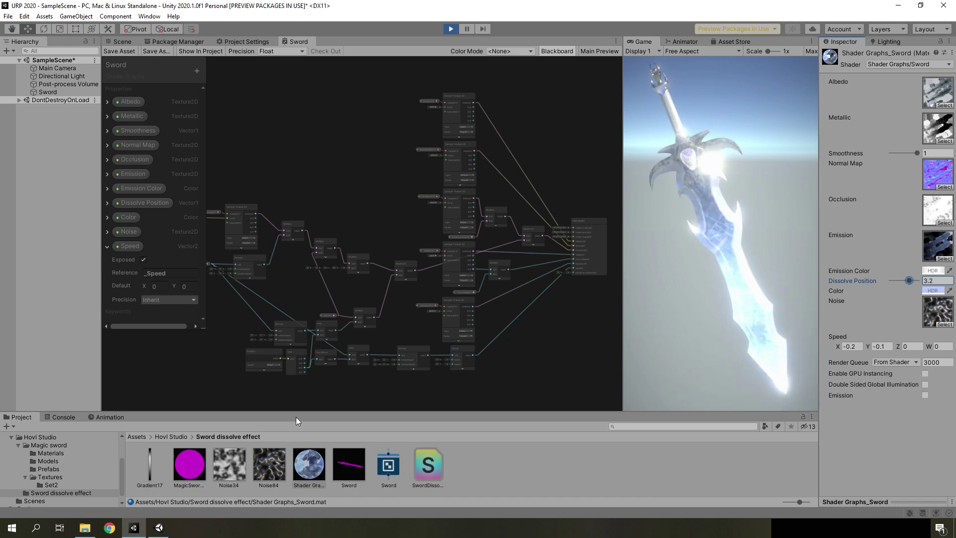
mouse_move(248, 461)
left_mouse_down()
mouse_move(930, 210)
mouse_move(927, 306)
mouse_move(891, 281)
mouse_move(921, 288)
left_mouse_up()
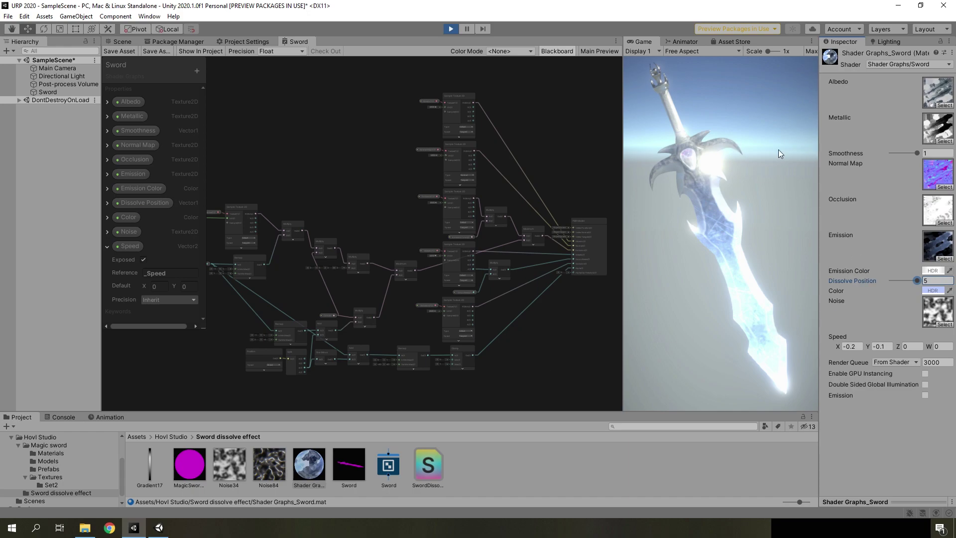
mouse_move(916, 280)
left_mouse_down()
mouse_move(889, 282)
mouse_move(921, 281)
left_mouse_up()
left_click(944, 324)
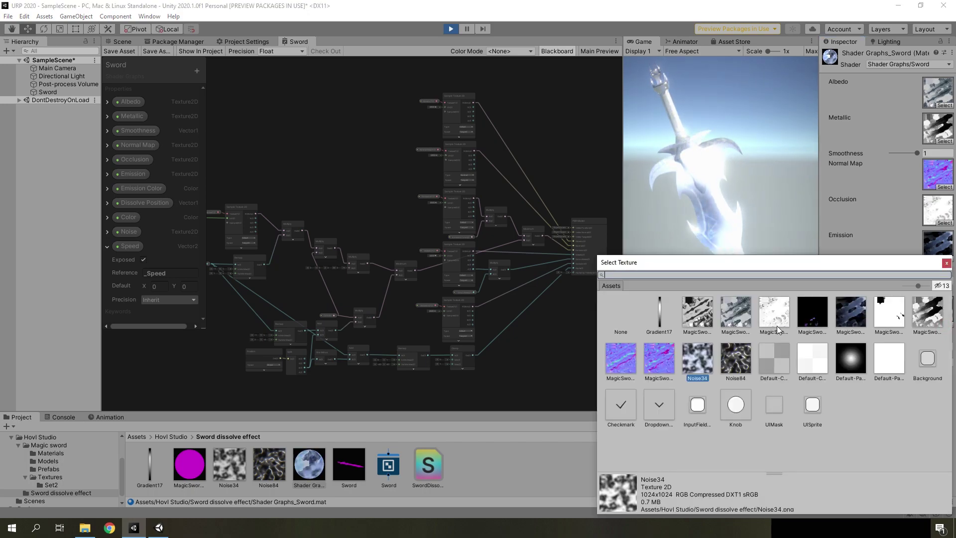